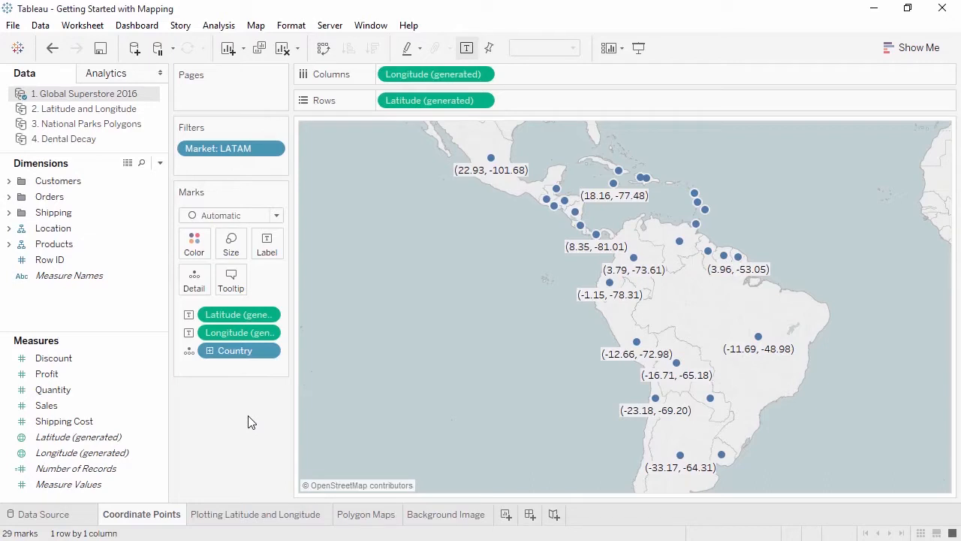
# - View the example maps on the Plotting Latitude and Longitude, Polygon Maps and Background Image worksheets
pyautogui.click(259, 516)
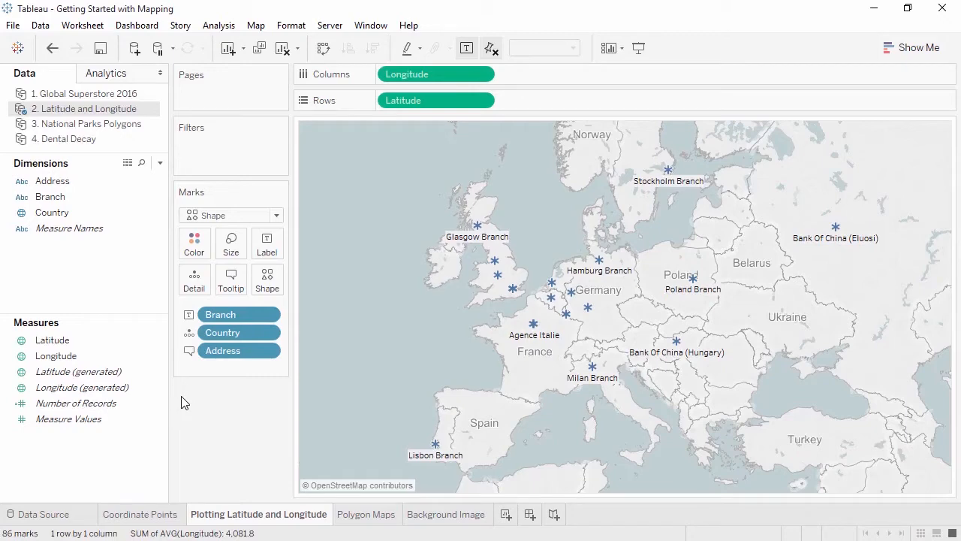
pyautogui.click(347, 514)
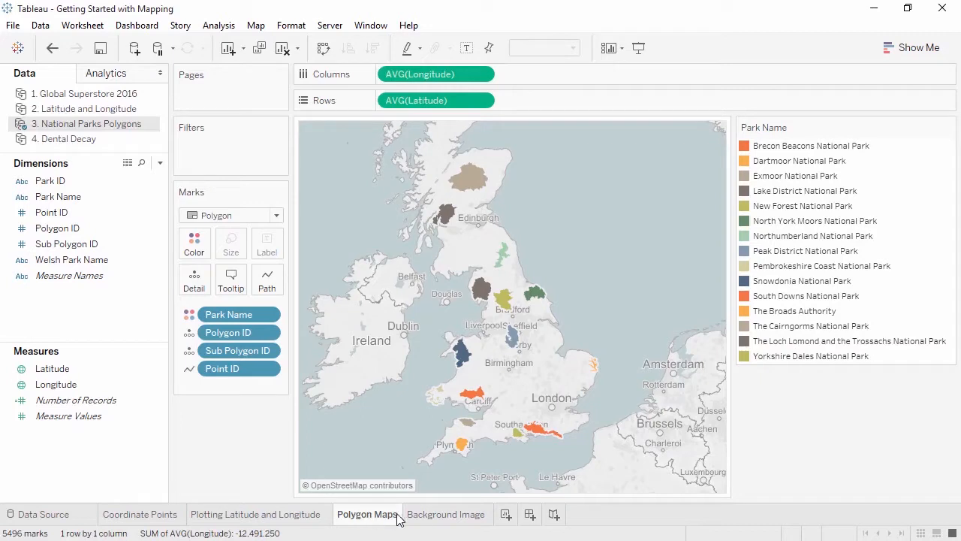
pyautogui.click(419, 521)
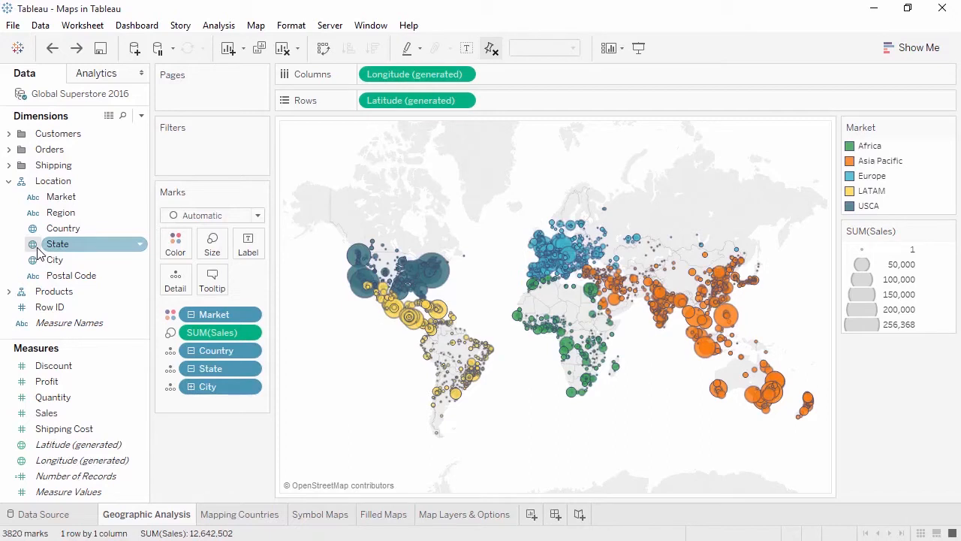
# - Assign the ZIP Code/Postcode geographic role to the Postal Code dimension
pyautogui.click(34, 276)
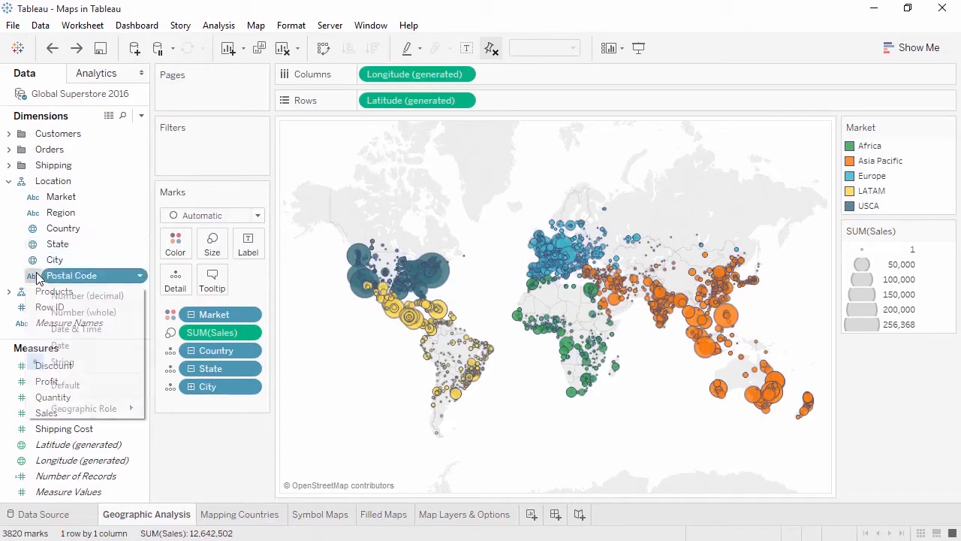
pyautogui.moveTo(96, 416)
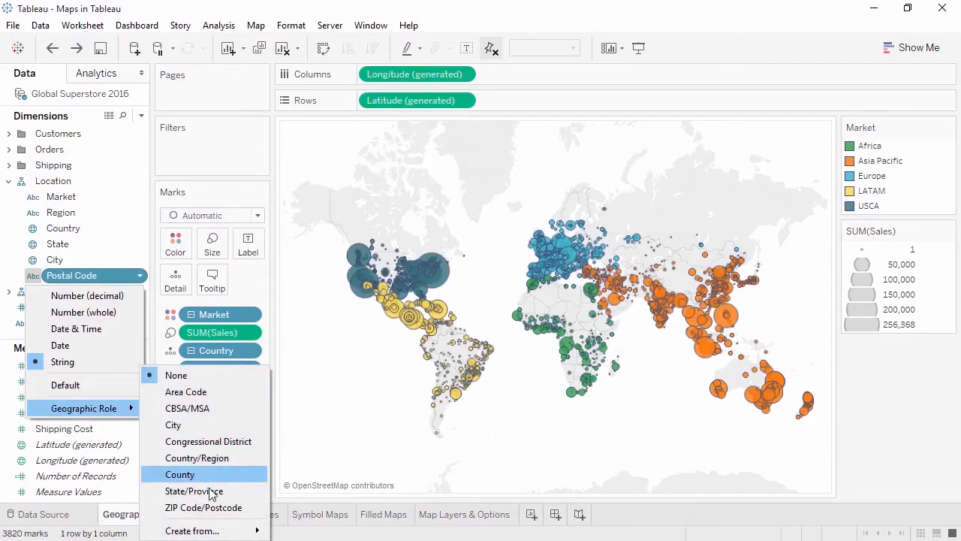
pyautogui.click(213, 507)
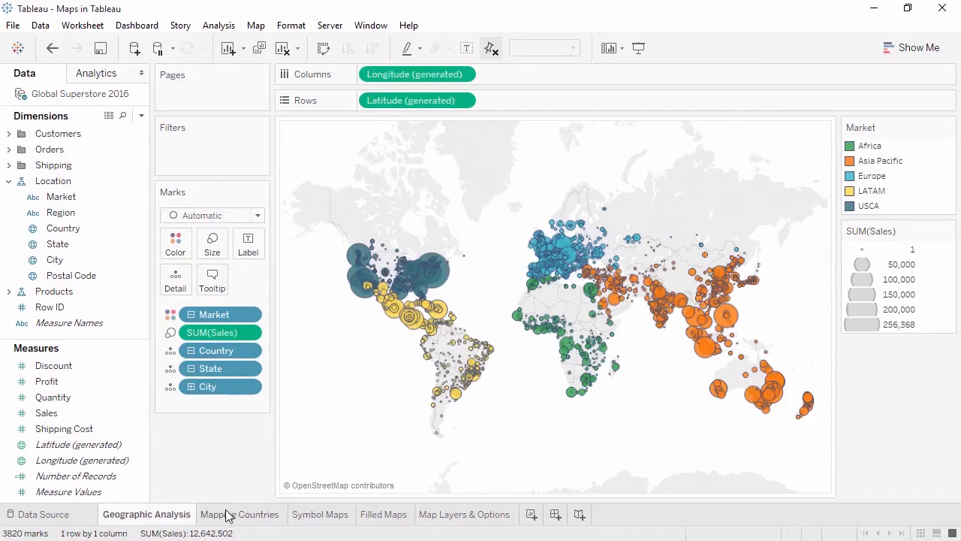
# - On the Mapping Countries worksheet, build a map from Country and add State as a further level of detail
pyautogui.click(226, 517)
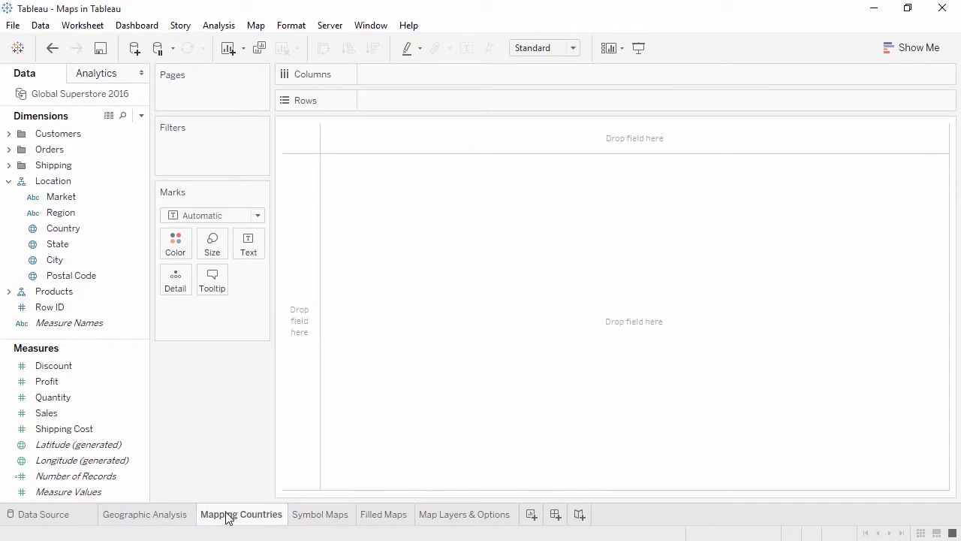
pyautogui.doubleClick(104, 228)
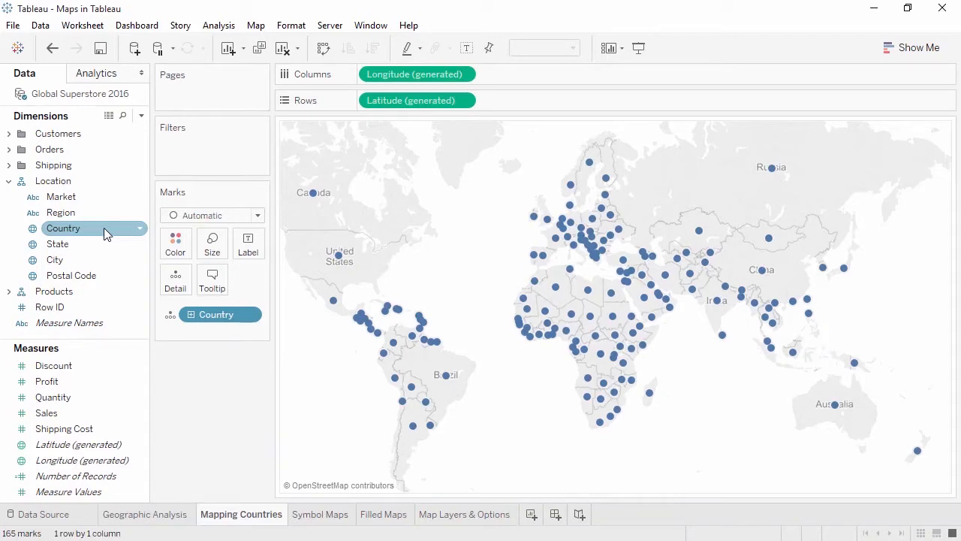
pyautogui.click(96, 248)
pyautogui.moveTo(95, 248); pyautogui.dragTo(396, 248)
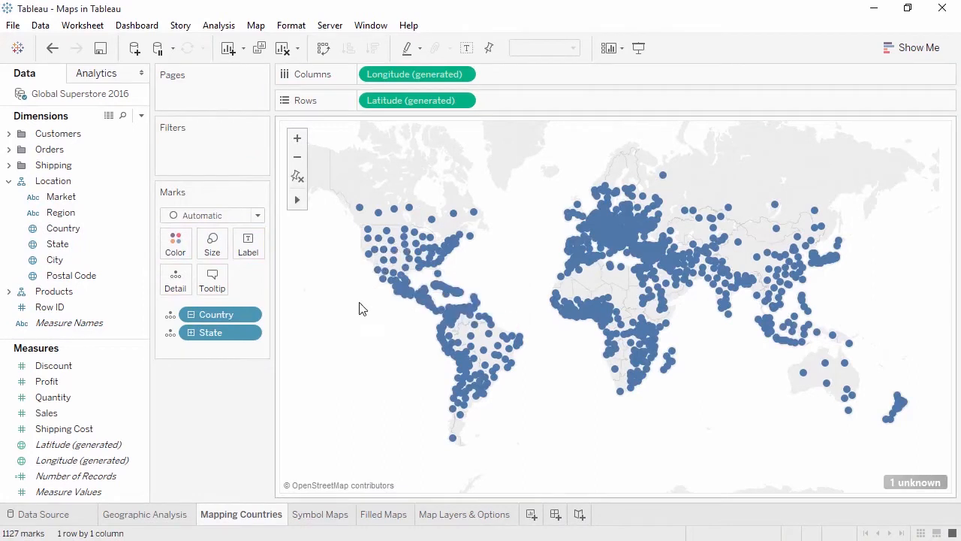
# - On the Symbol Maps worksheet, change the mark type to Shape and choose the thin X symbol
pyautogui.click(318, 515)
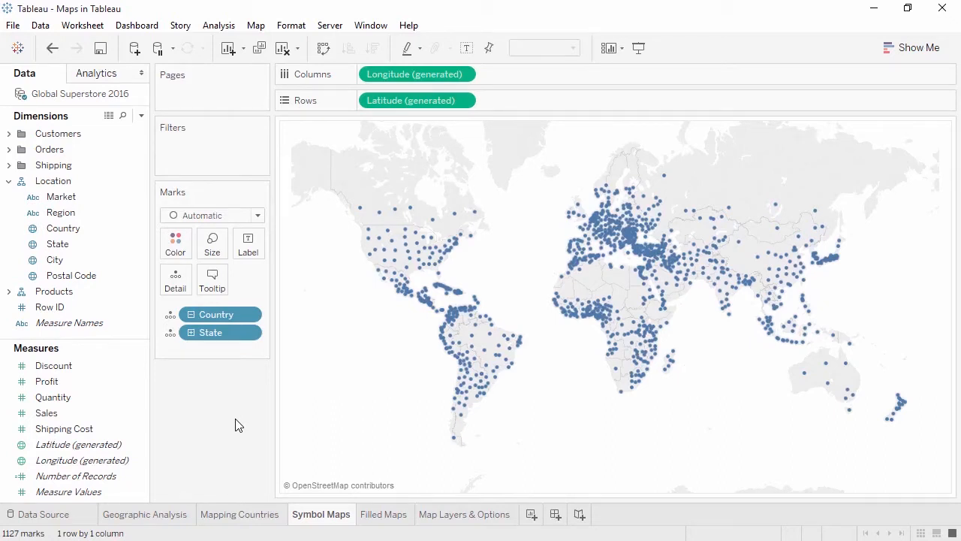
pyautogui.click(218, 217)
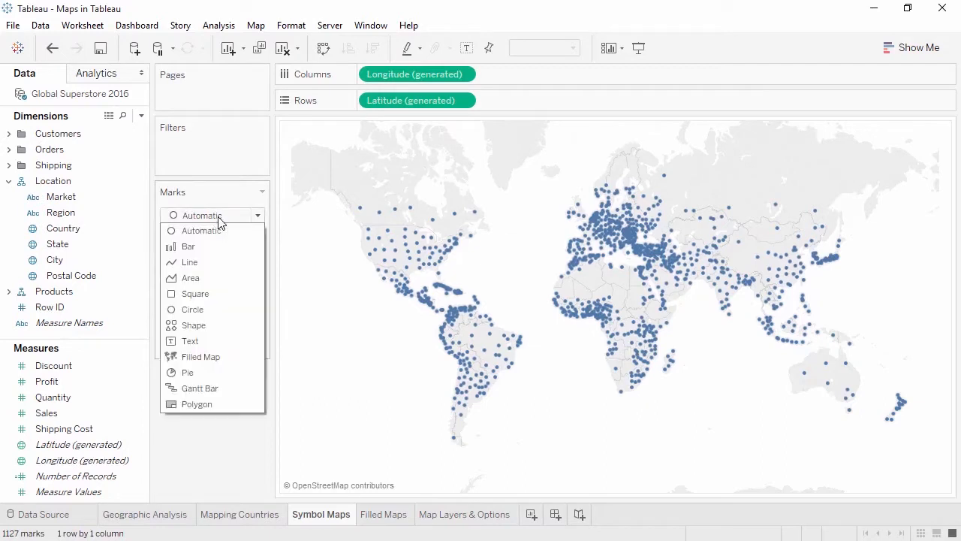
pyautogui.click(216, 325)
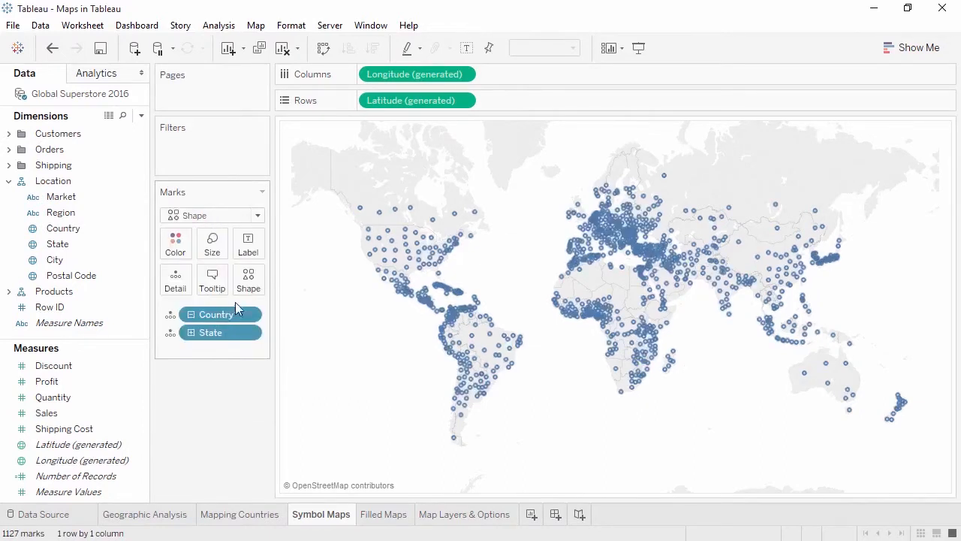
pyautogui.click(250, 284)
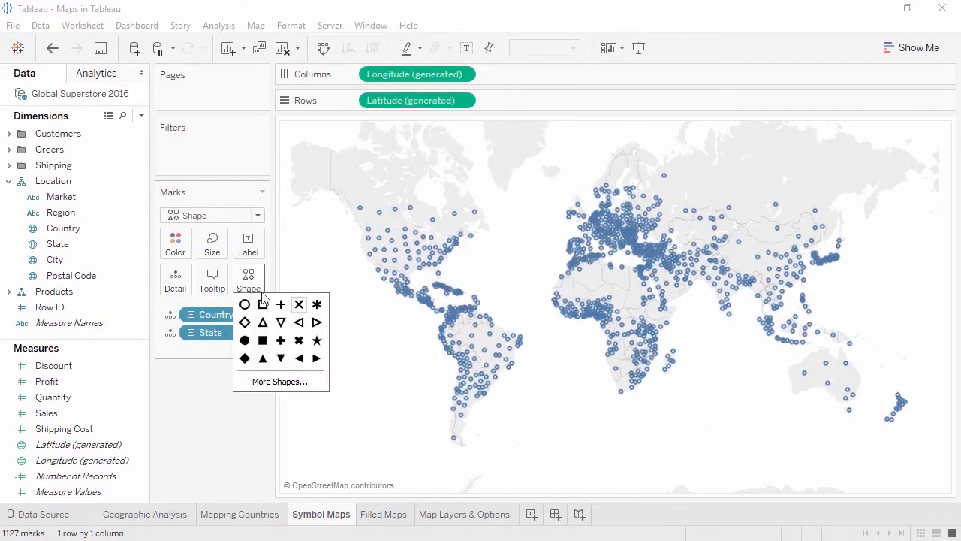
pyautogui.click(299, 305)
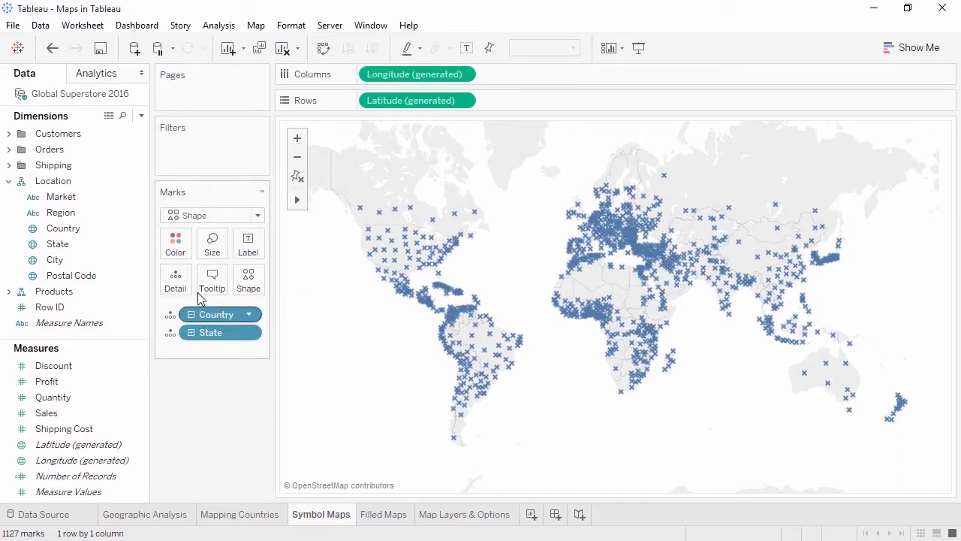
# - Slightly enlarge the X marks on the symbol map and colour them by Market
pyautogui.click(213, 242)
pyautogui.moveTo(231, 283); pyautogui.dragTo(235, 283)
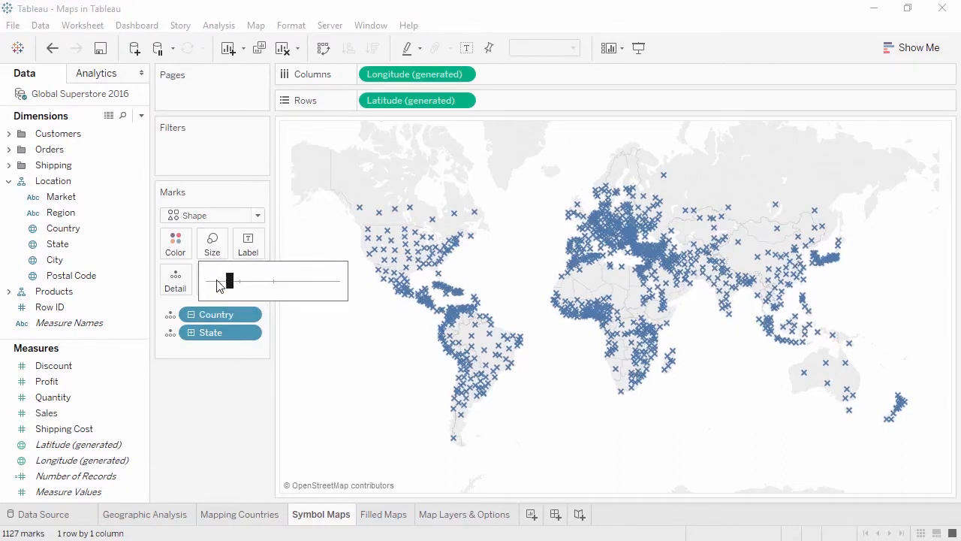
pyautogui.moveTo(90, 198); pyautogui.dragTo(179, 245)
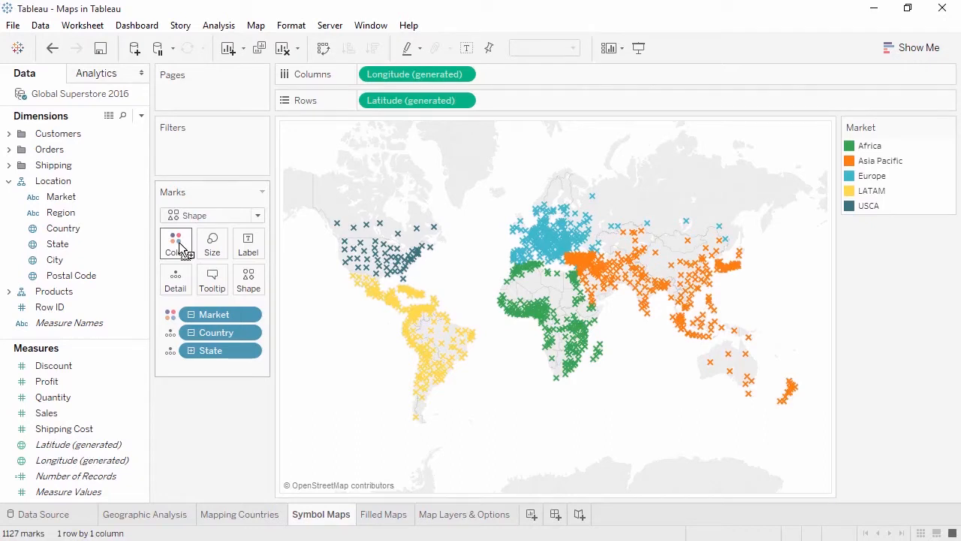
# - Open the Filled Maps worksheet
pyautogui.click(377, 518)
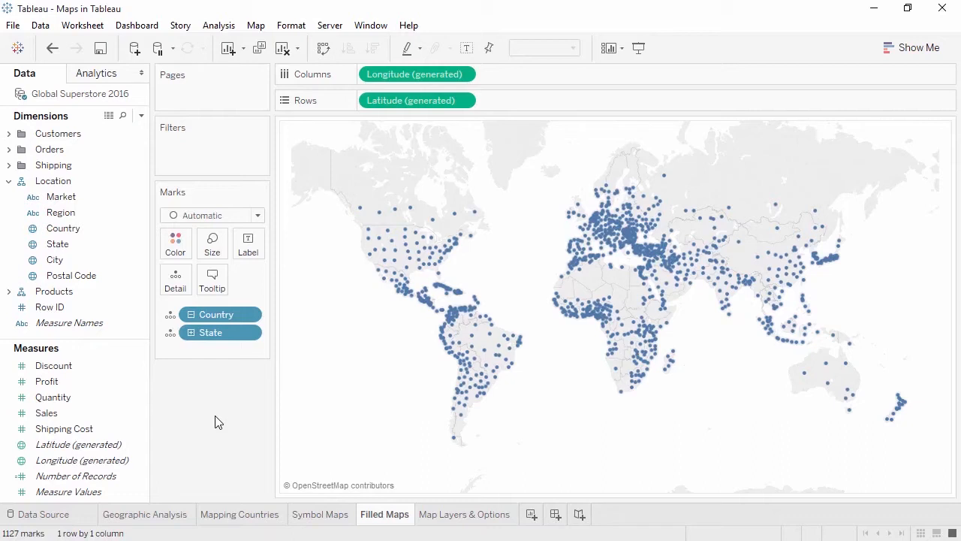
pyautogui.click(214, 216)
pyautogui.click(210, 358)
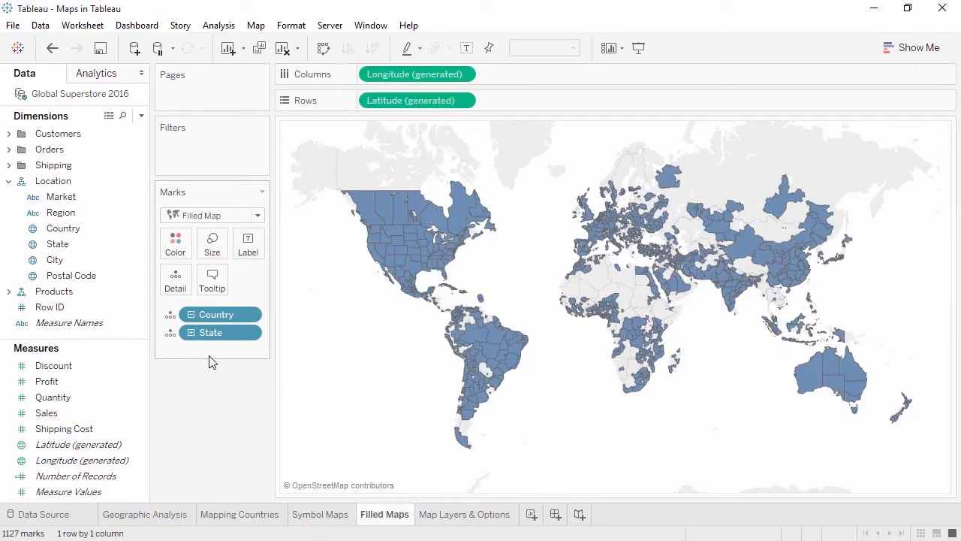
pyautogui.click(52, 50)
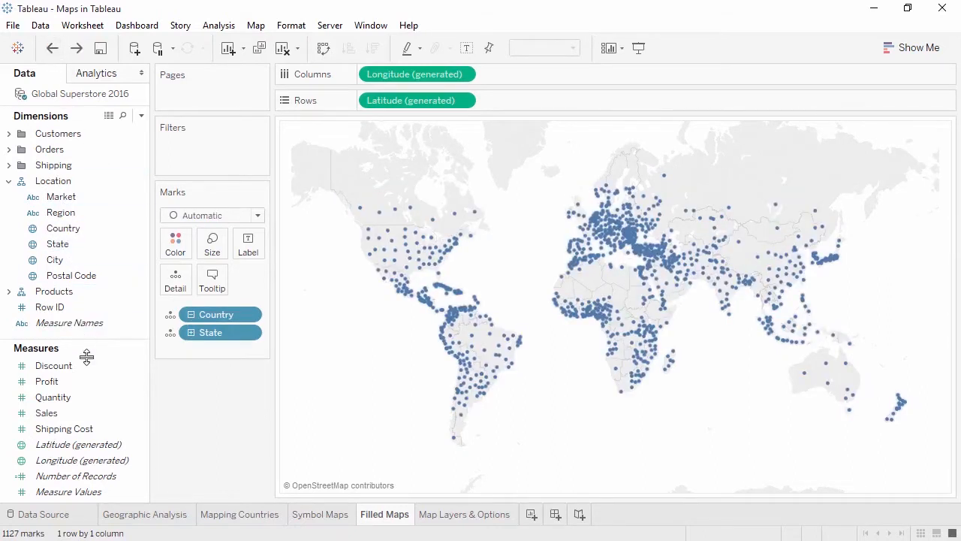
# - Colour the country and state marks by the Profit measure to make a filled map
pyautogui.click(87, 380)
pyautogui.moveTo(91, 381); pyautogui.dragTo(178, 250)
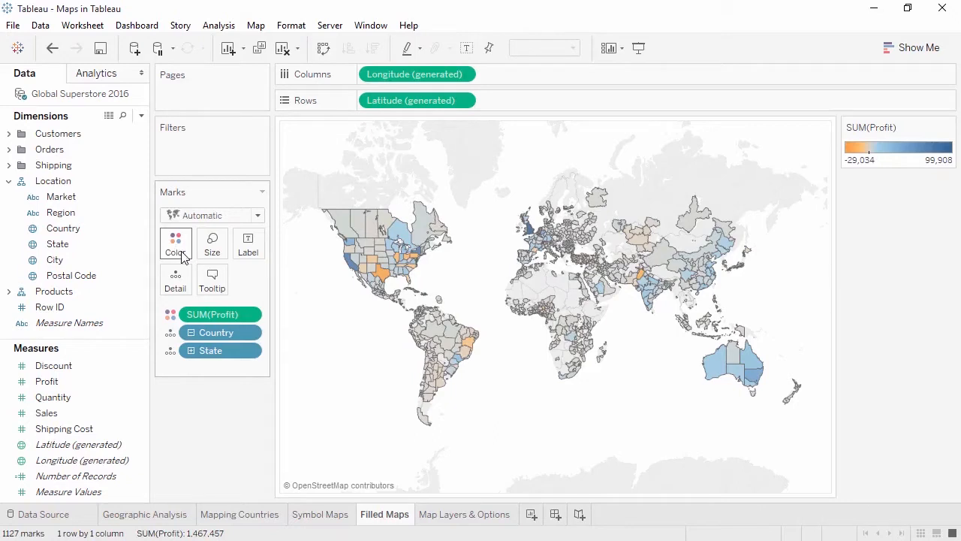
# - On the Map Layers & Options worksheet, open the map layer settings and set the background style to Dark
pyautogui.click(443, 515)
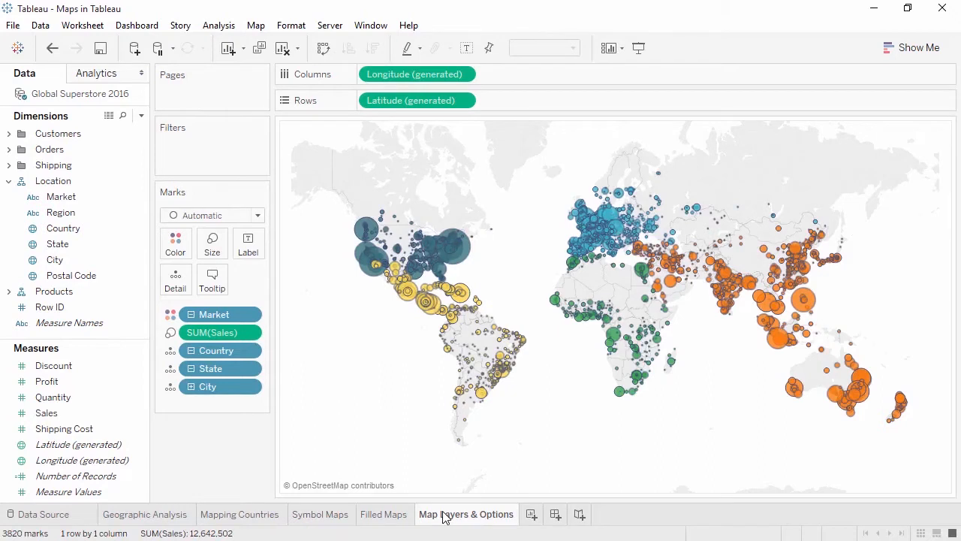
pyautogui.click(257, 27)
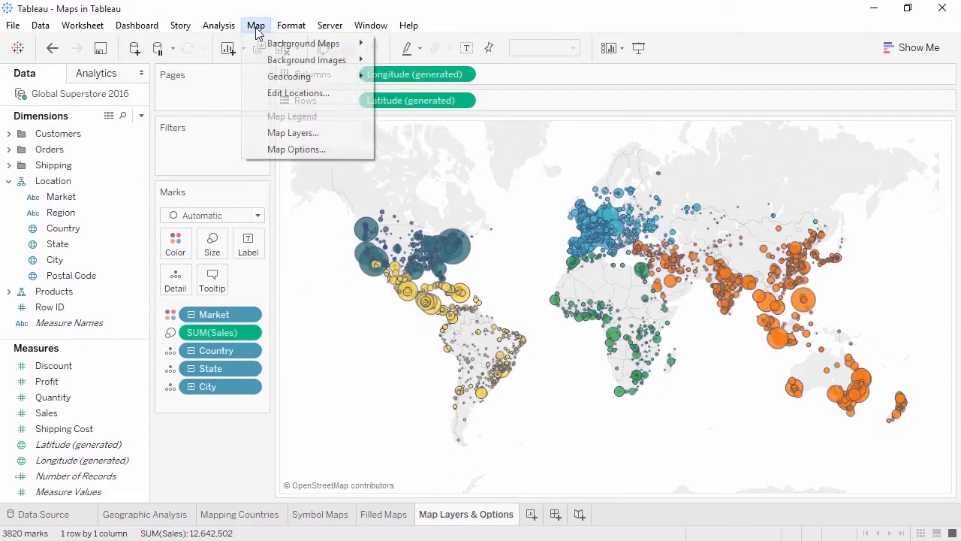
pyautogui.click(292, 133)
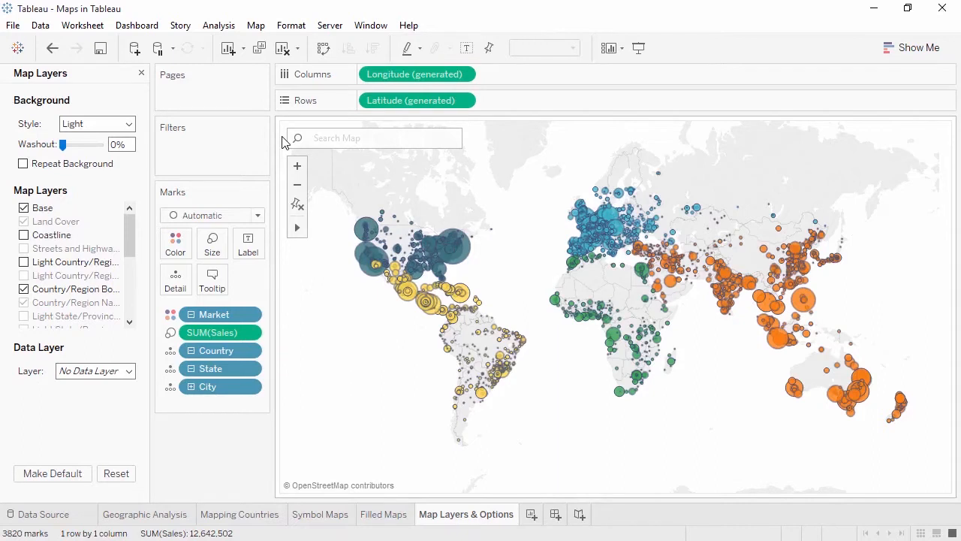
pyautogui.click(129, 126)
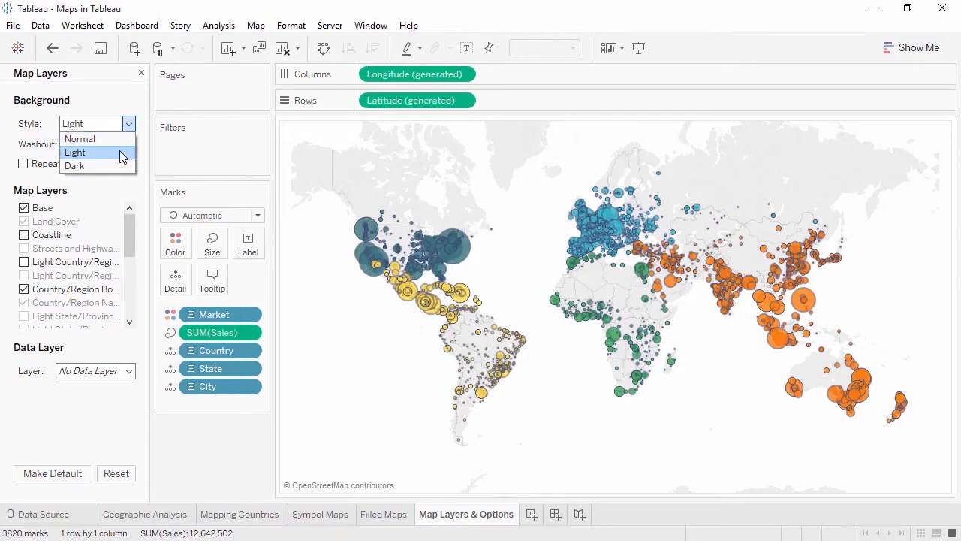
pyautogui.click(114, 165)
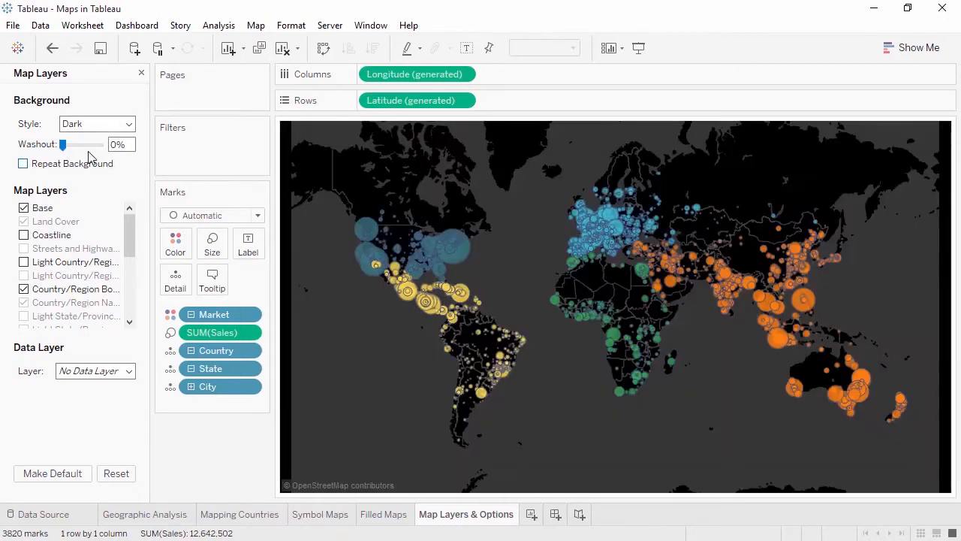
# - Set the map background's washout to 20% and enable the Coastline layer
pyautogui.click(71, 145)
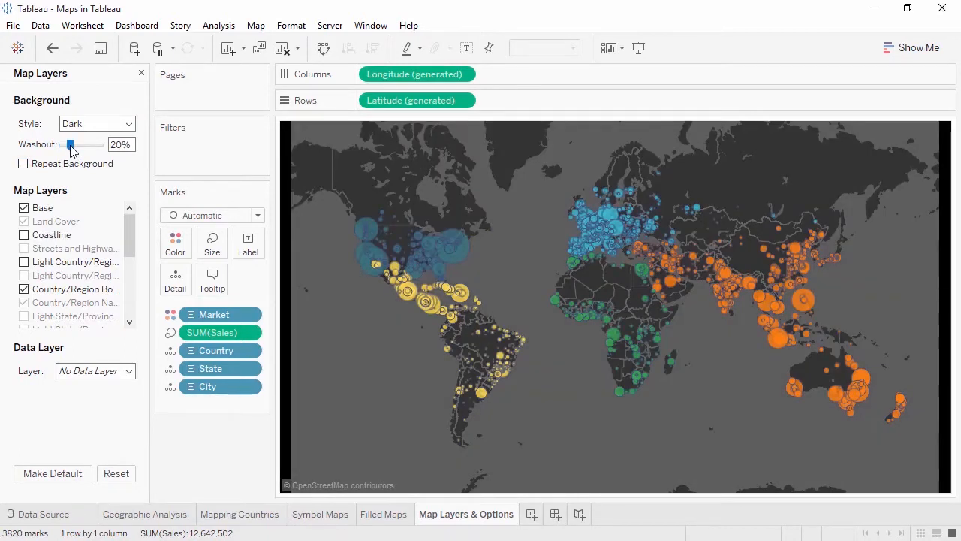
pyautogui.click(24, 235)
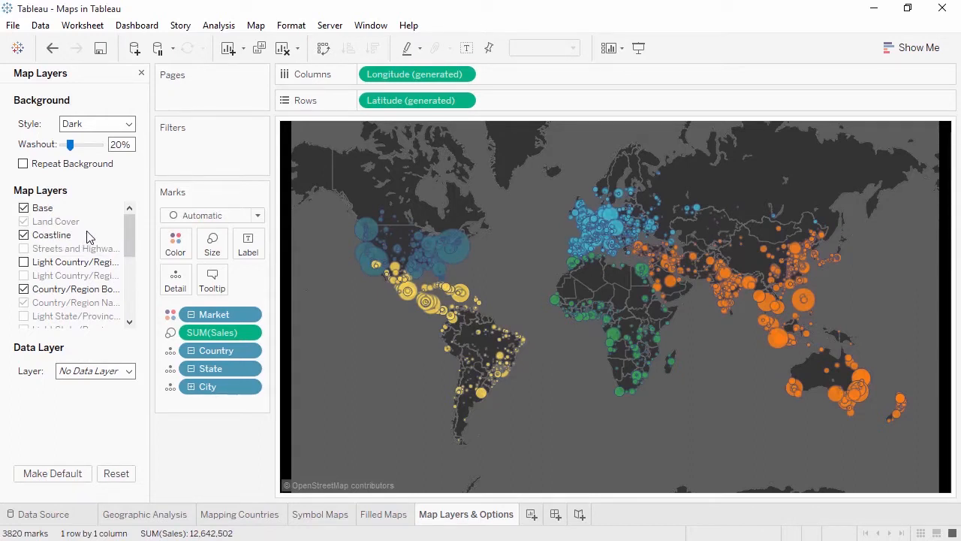
# - Search the map for "Dune" and go to the suggested location Dunedin, Otago
pyautogui.moveTo(330, 163)
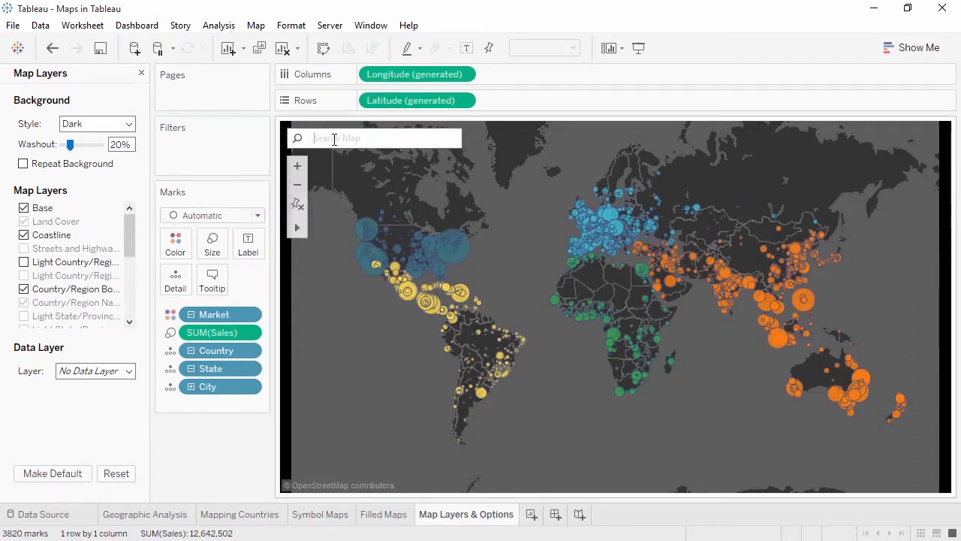
pyautogui.click(334, 139)
pyautogui.write('Dun')
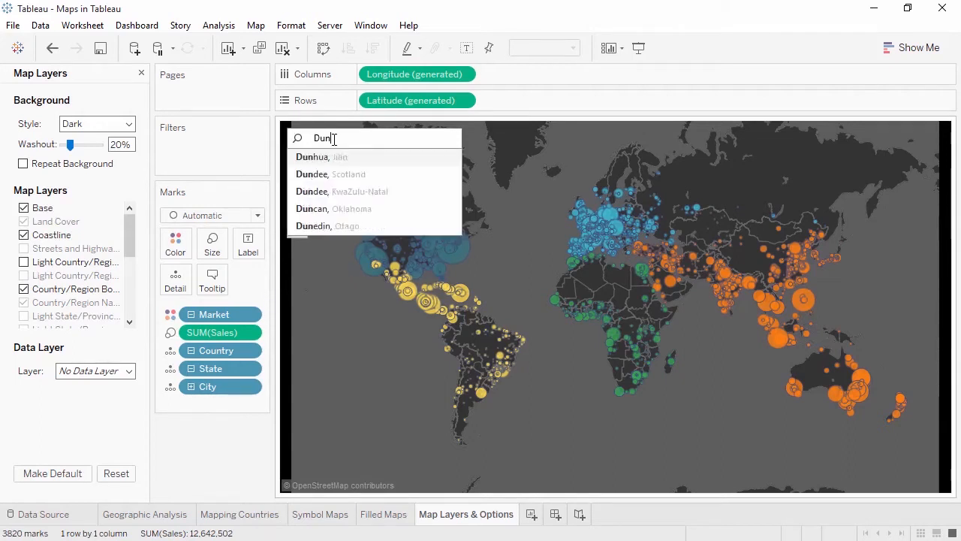
pyautogui.write('e')
pyautogui.click(333, 156)
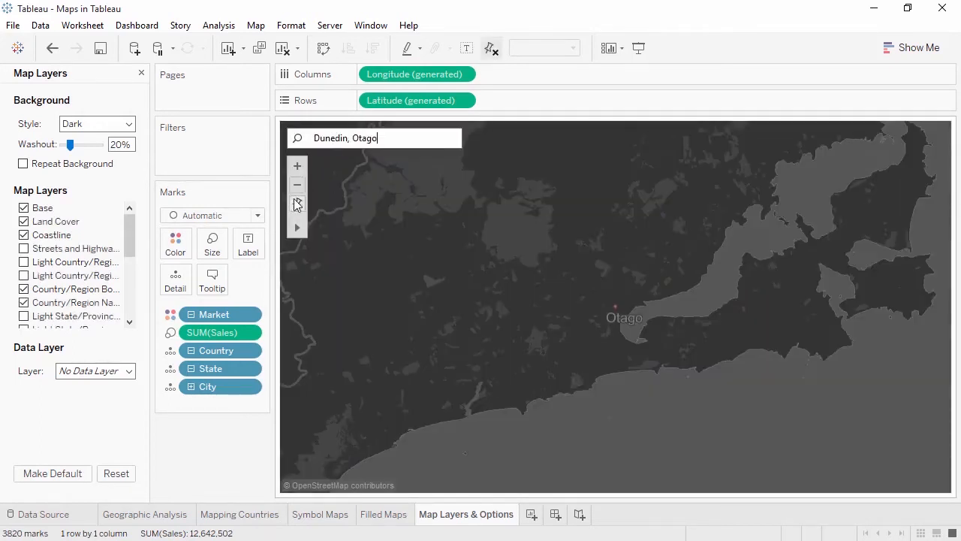
# - Zoom in on the area around Dunedin, enable the Streets and Highways layer, and close the map layer settings
pyautogui.click(318, 225)
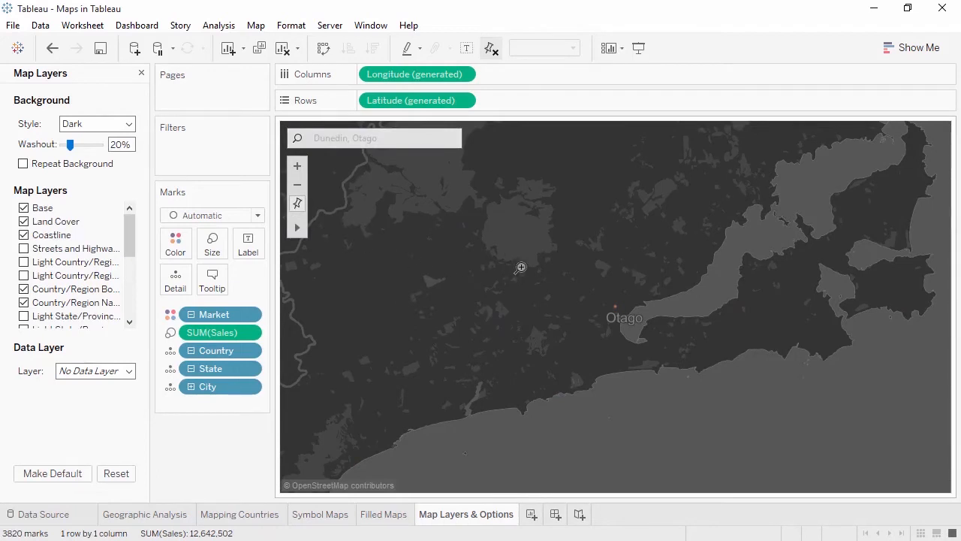
pyautogui.moveTo(563, 267); pyautogui.dragTo(669, 352)
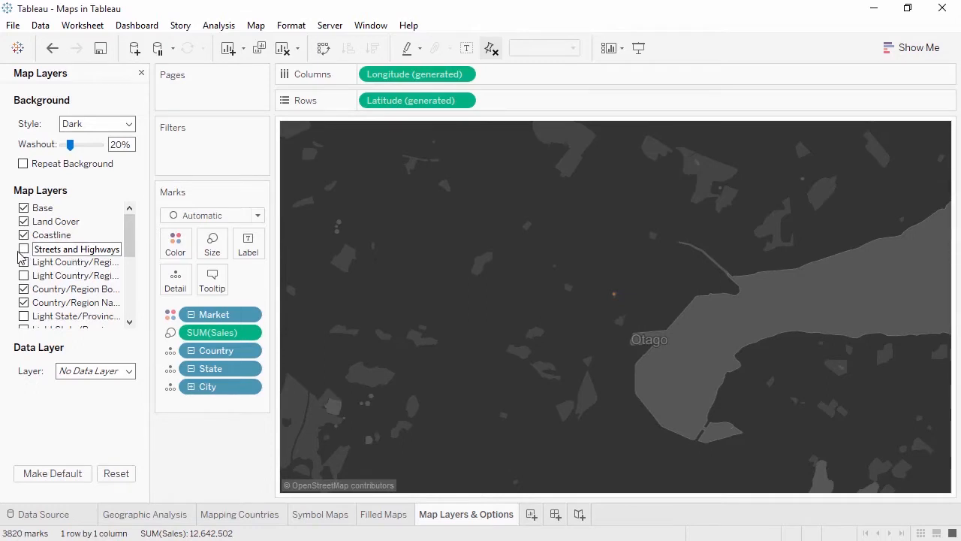
pyautogui.click(22, 250)
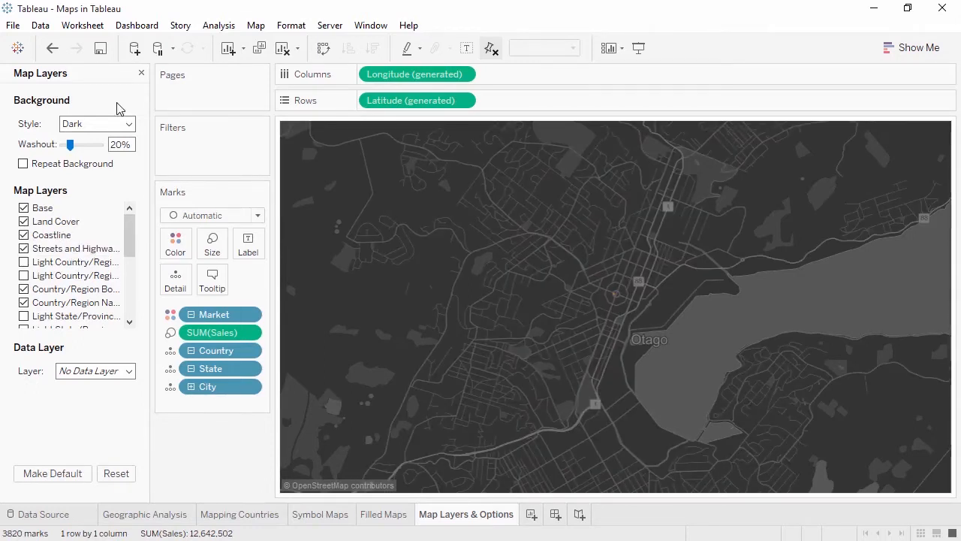
pyautogui.click(141, 73)
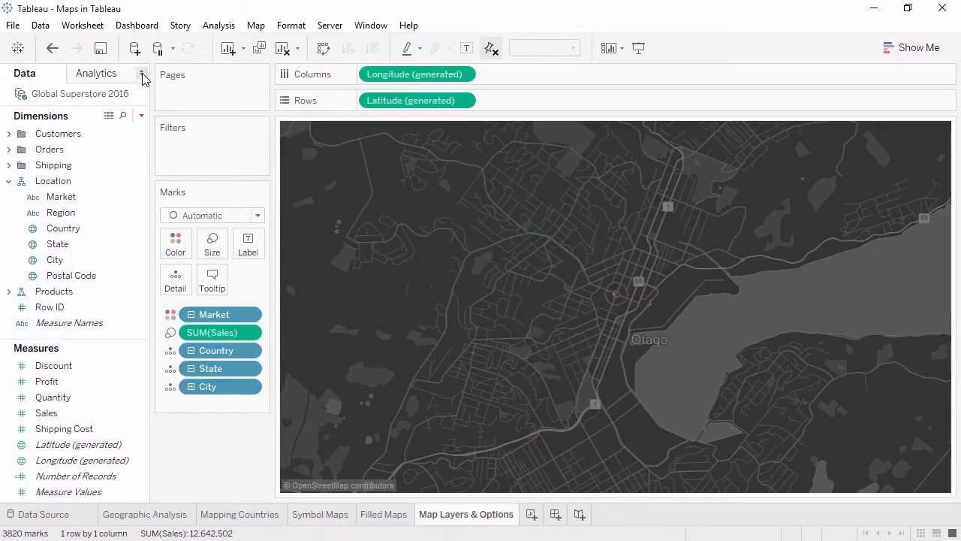
# - Turn off pan and zoom, map search and the view toolbar in the map options, and close the options
pyautogui.moveTo(339, 204)
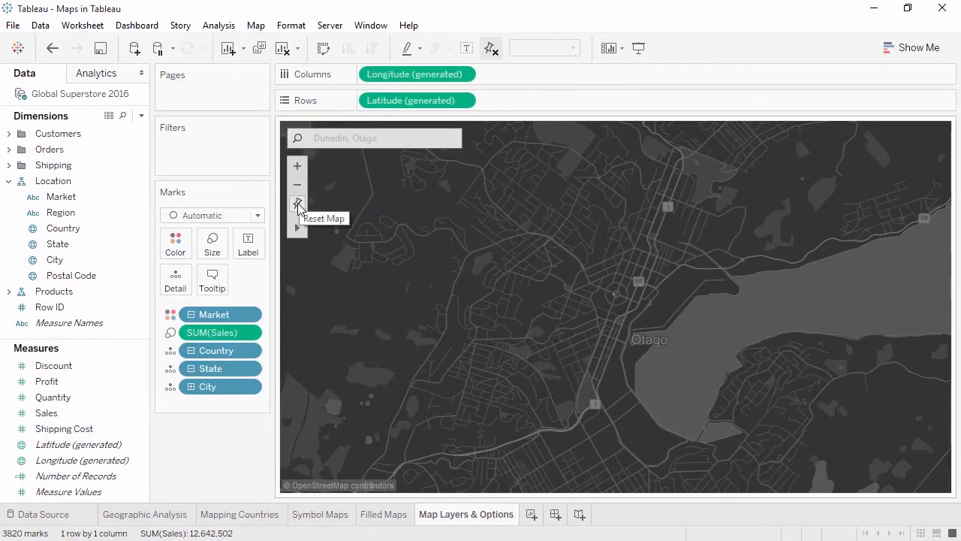
pyautogui.moveTo(298, 228)
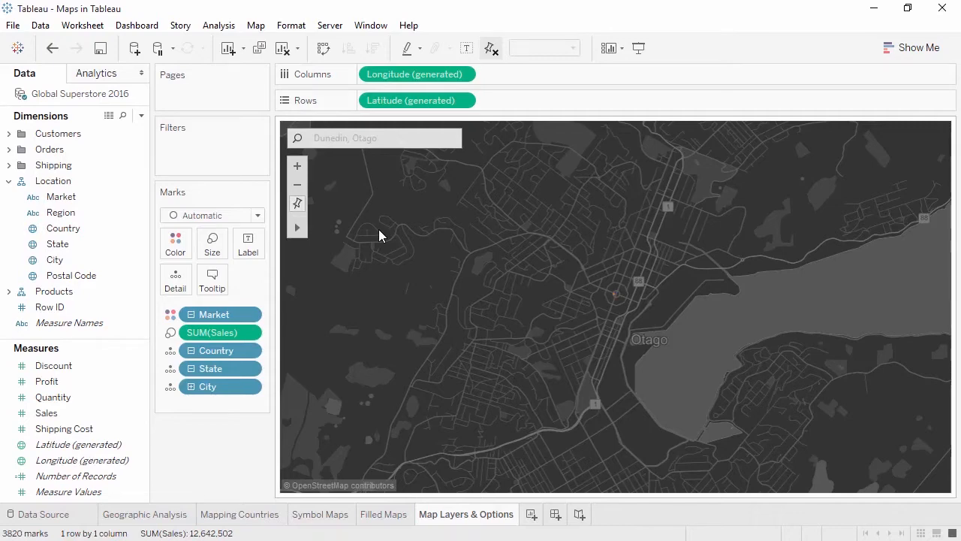
pyautogui.click(256, 25)
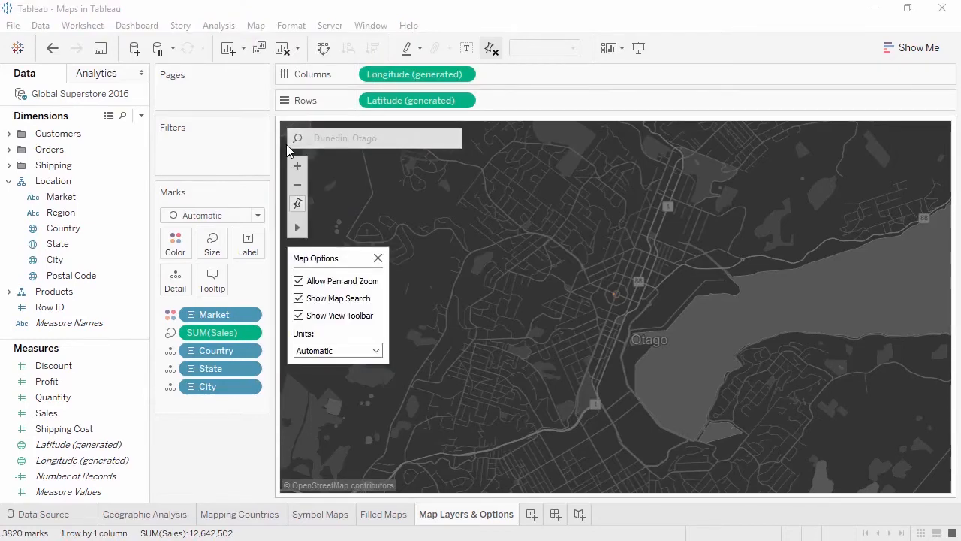
pyautogui.click(299, 281)
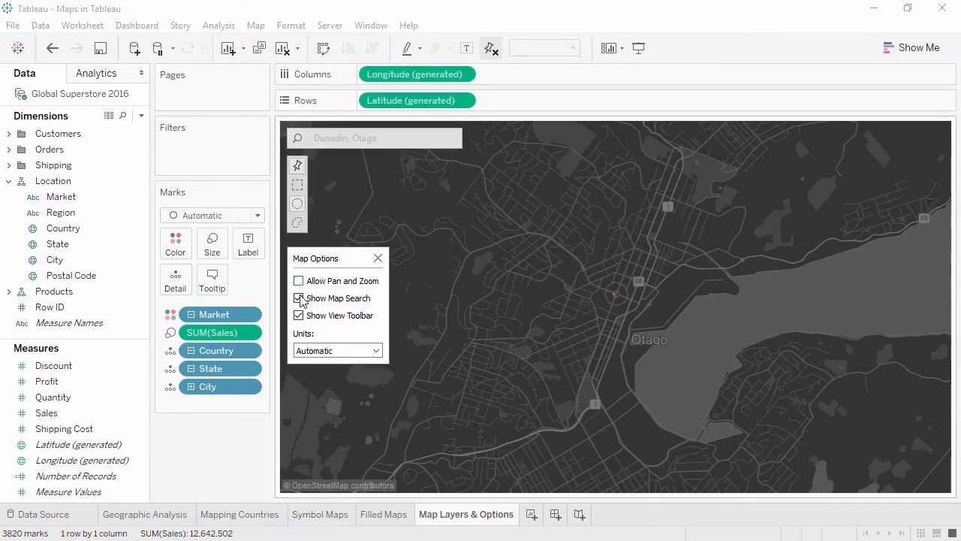
pyautogui.click(298, 299)
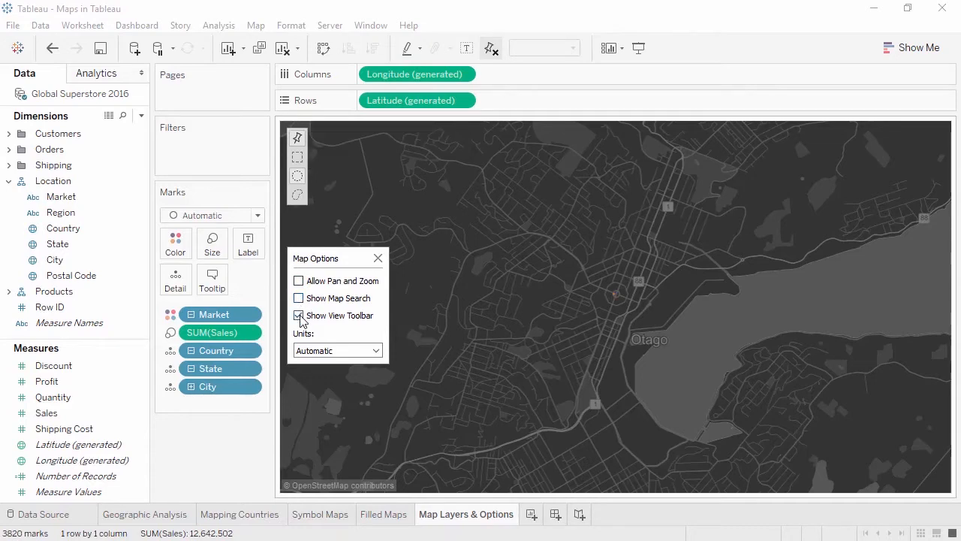
pyautogui.click(298, 316)
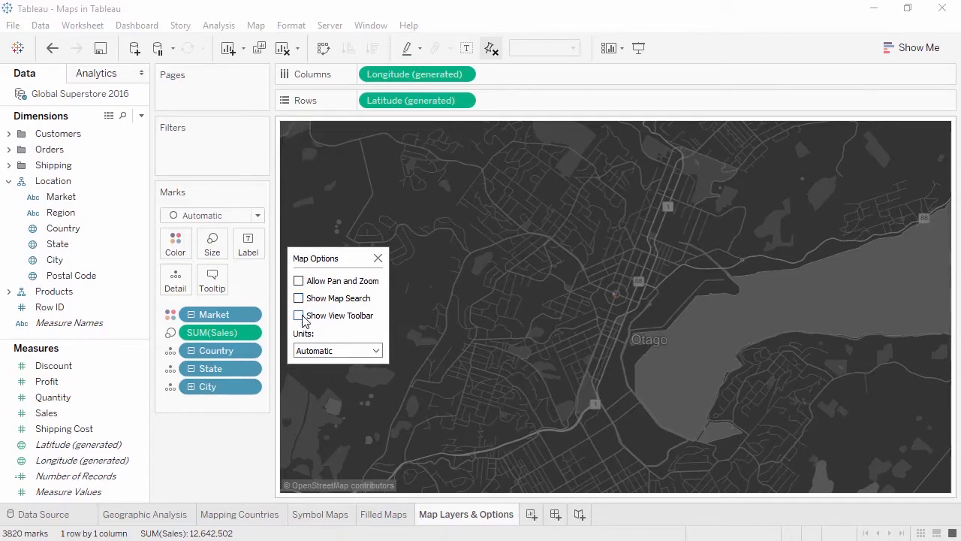
pyautogui.click(378, 258)
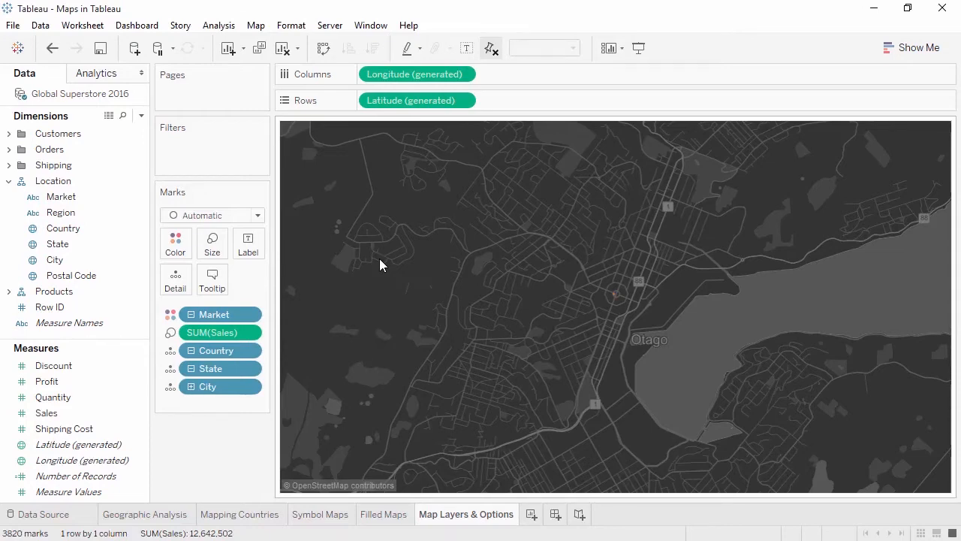
# - Draw a radial selection with a radius of about 0.36 mi on the map west of central Dunedin
pyautogui.moveTo(377, 256); pyautogui.dragTo(364, 236)
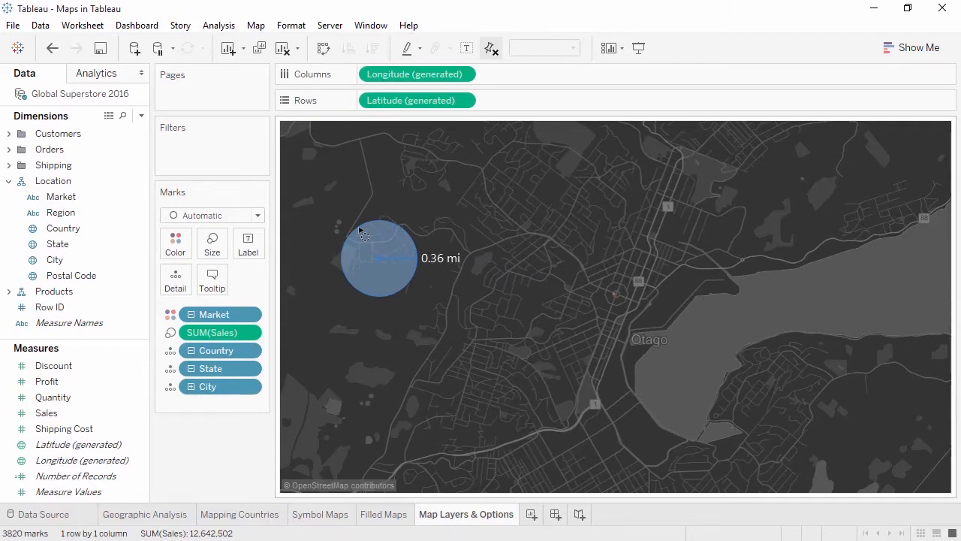
pyautogui.moveTo(359, 228); pyautogui.dragTo(359, 227)
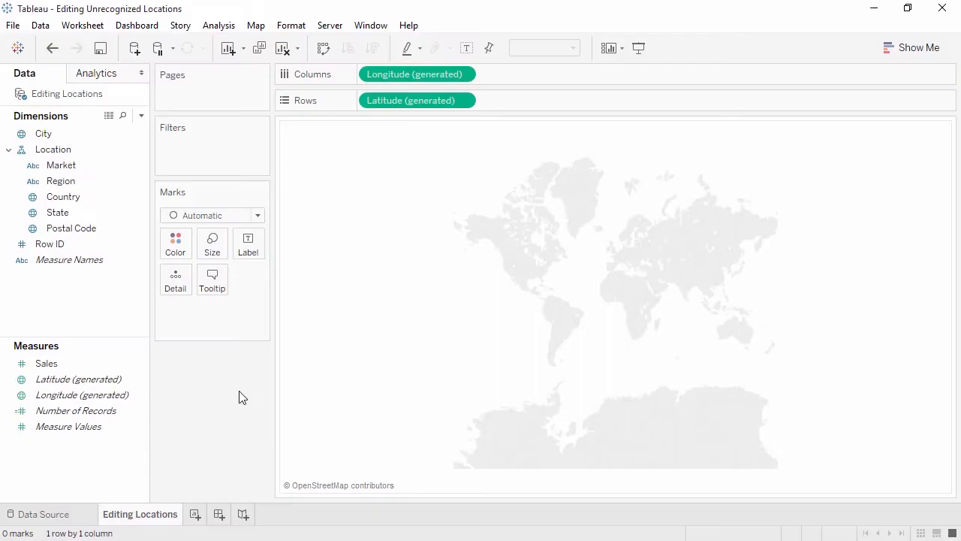
# - On the Editing Locations worksheet, plot City on the map and view the location matches for its unknown values
pyautogui.doubleClick(102, 139)
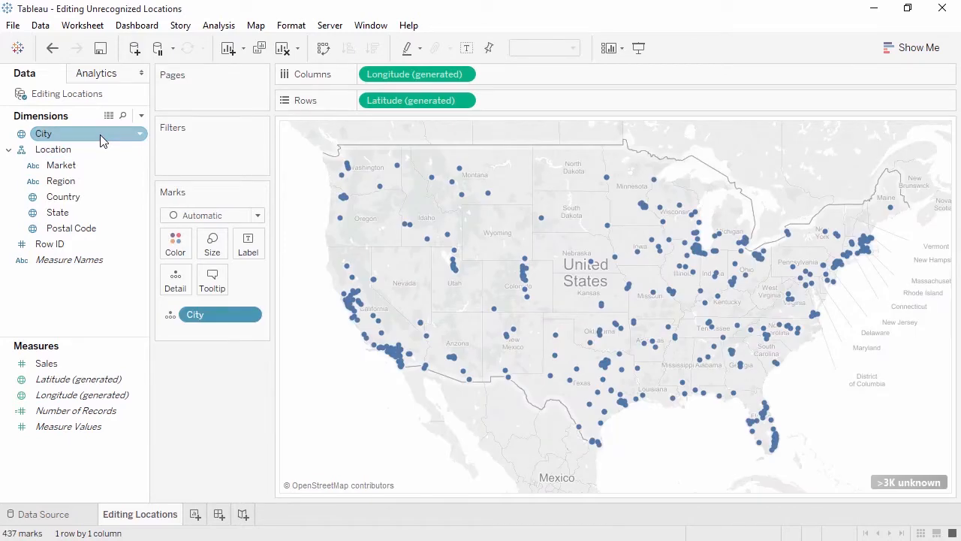
pyautogui.click(885, 482)
pyautogui.click(503, 252)
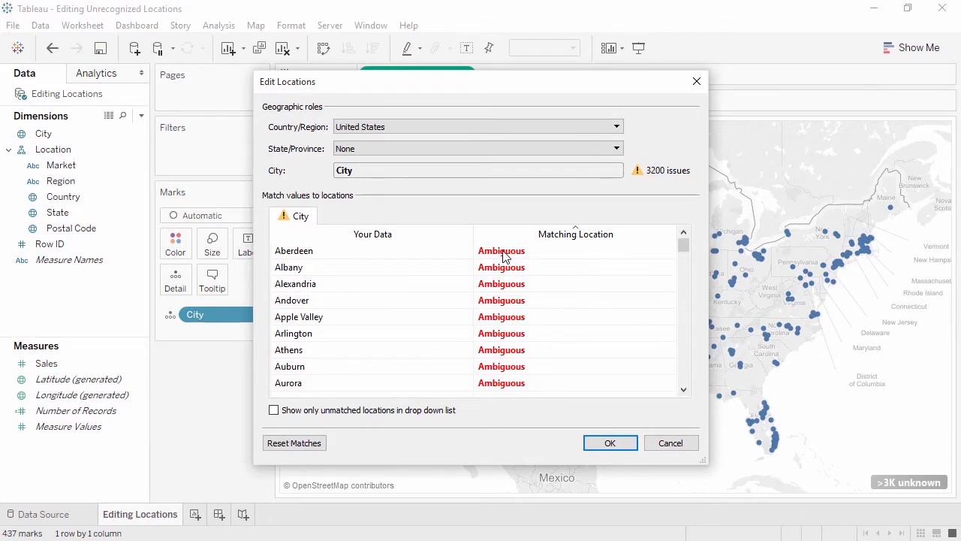
pyautogui.click(696, 84)
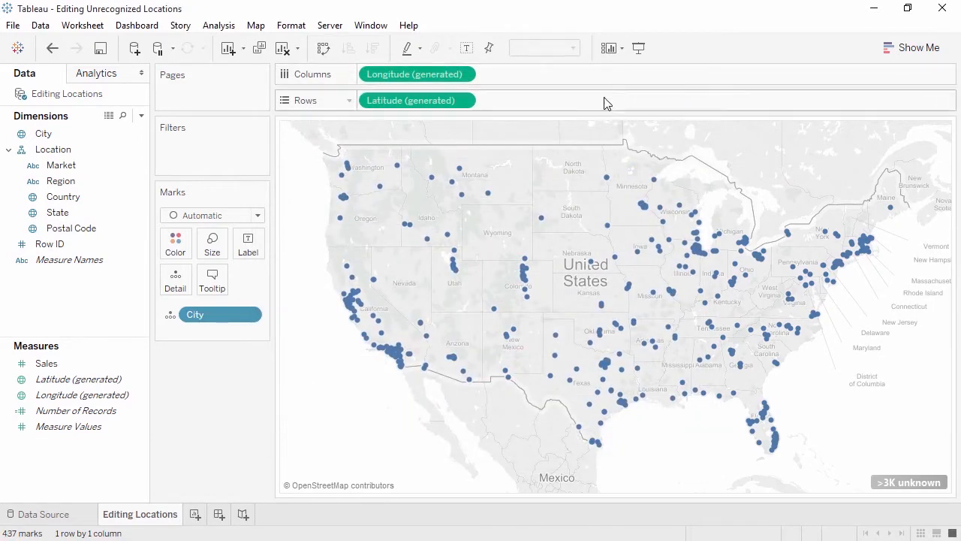
# - Add State, together with Country, to the detail of the city marks
pyautogui.click(112, 215)
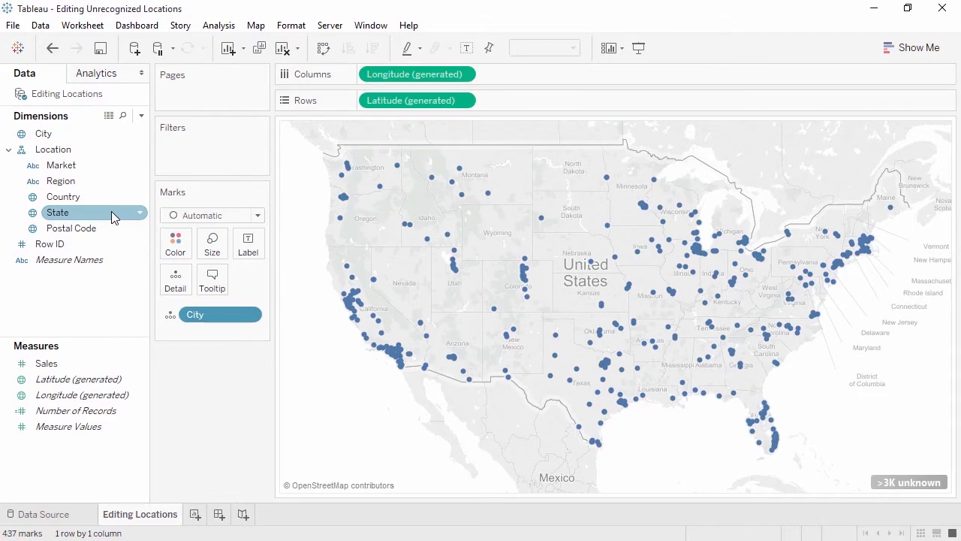
pyautogui.moveTo(119, 219); pyautogui.dragTo(180, 282)
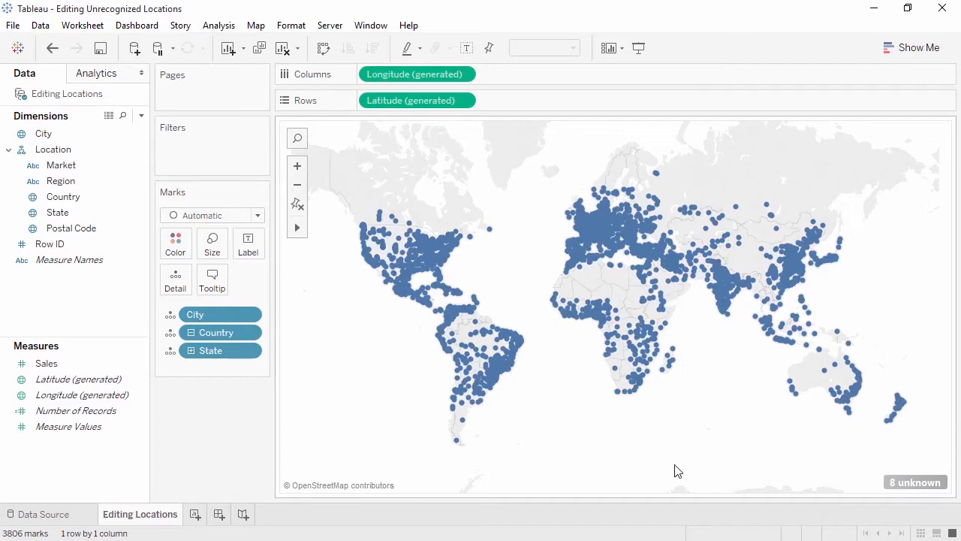
# - View the hide option of the unknown-locations indicator, then open the location editor for the remaining unknown values
pyautogui.rightClick(897, 484)
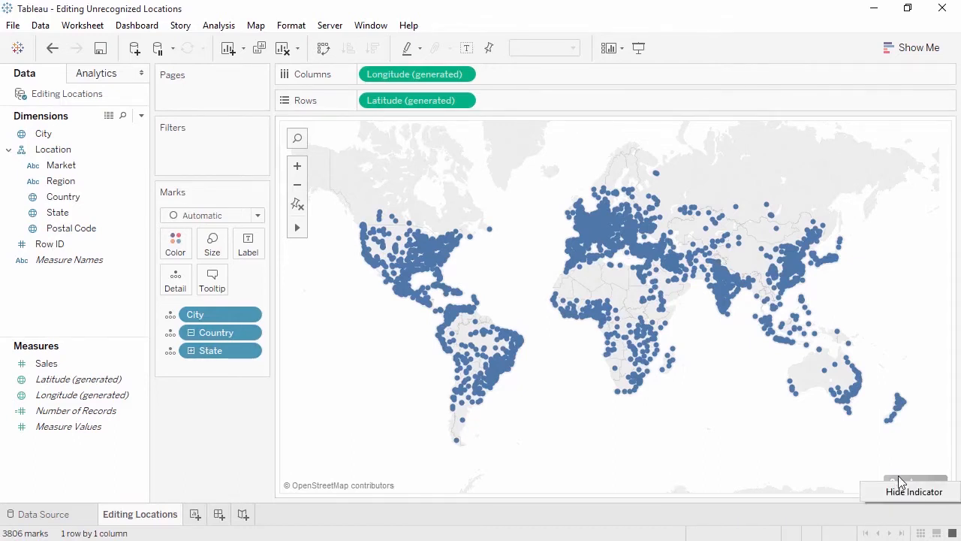
pyautogui.click(899, 465)
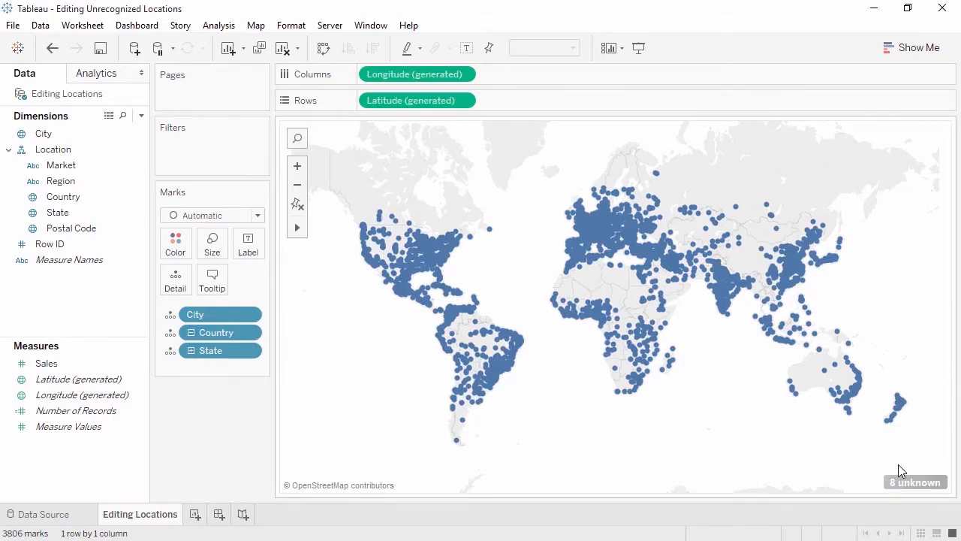
pyautogui.click(900, 479)
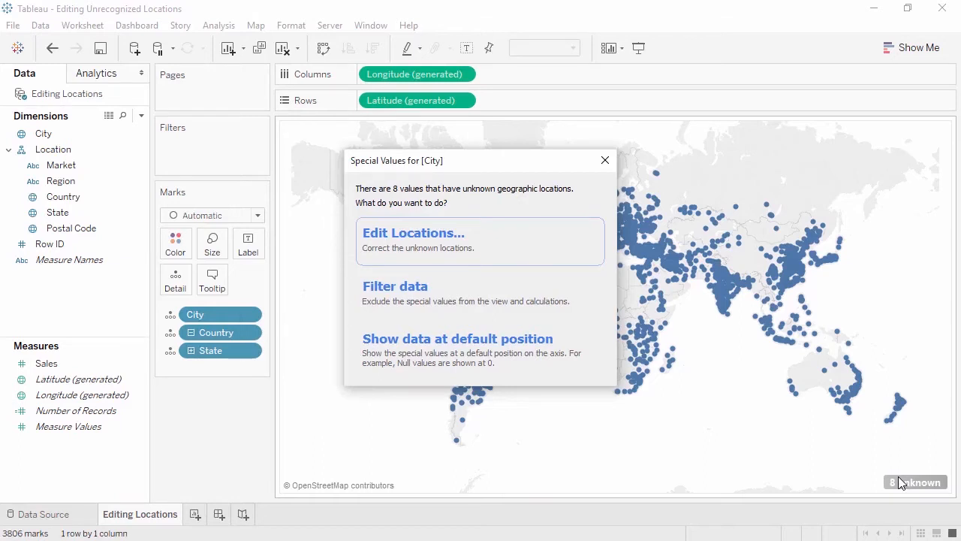
pyautogui.click(506, 243)
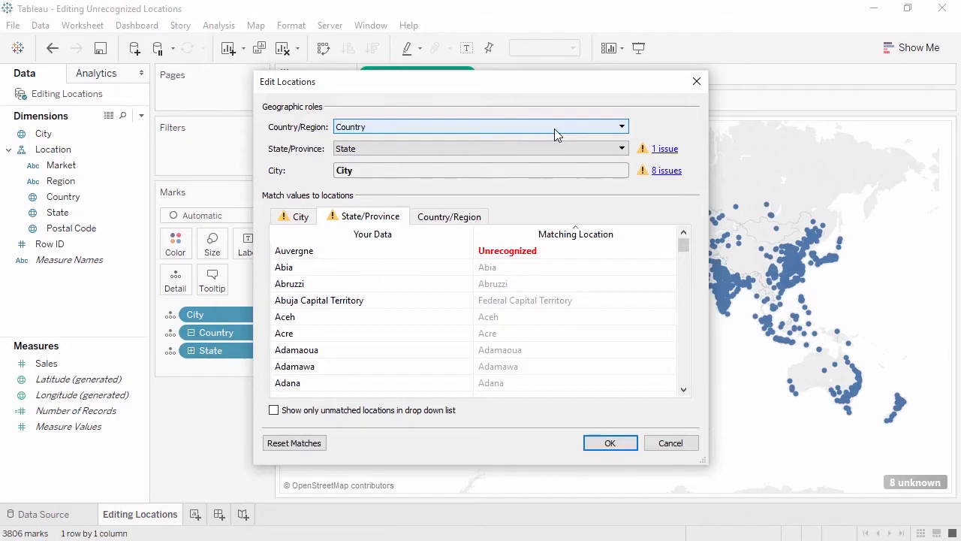
# - Examine which fields supply the Country/Region and State/Province geographic roles
pyautogui.click(622, 129)
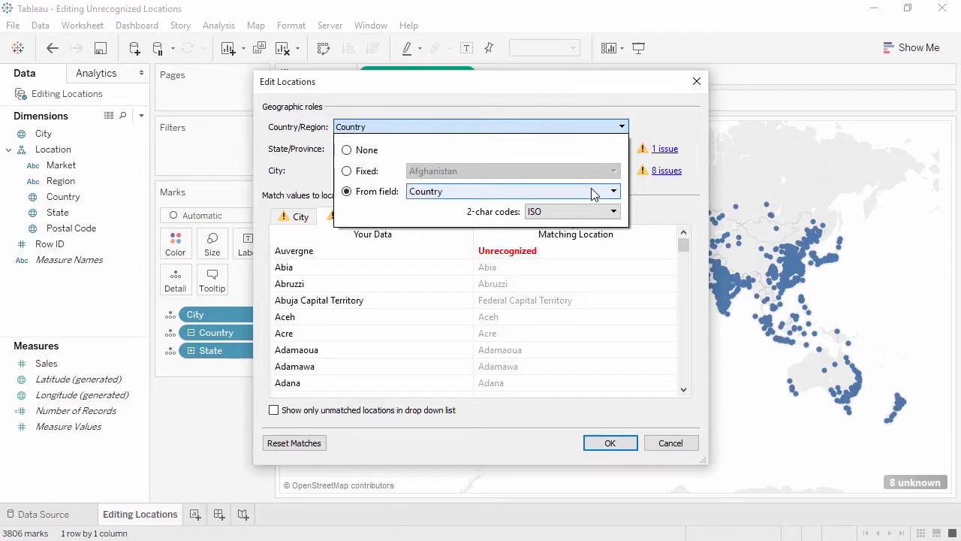
pyautogui.click(622, 149)
pyautogui.click(621, 150)
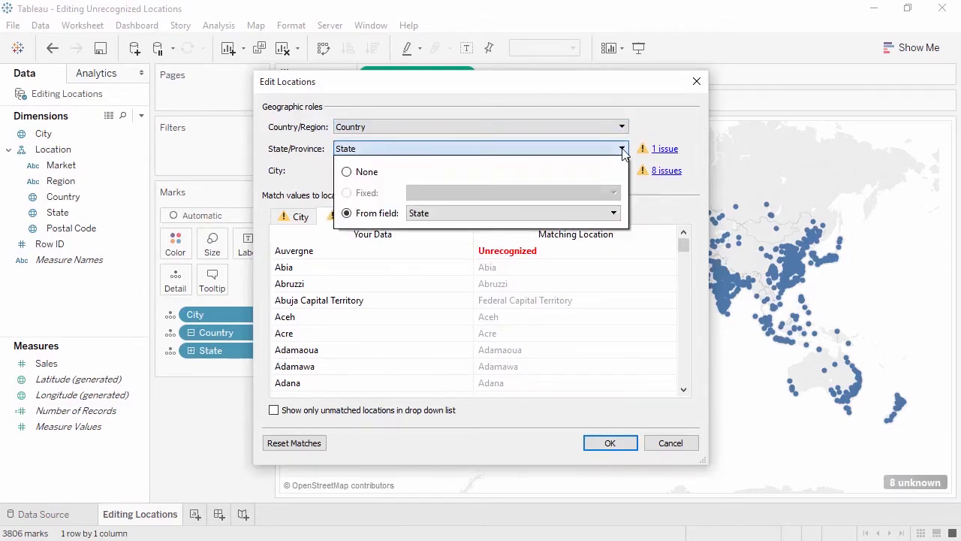
pyautogui.click(644, 129)
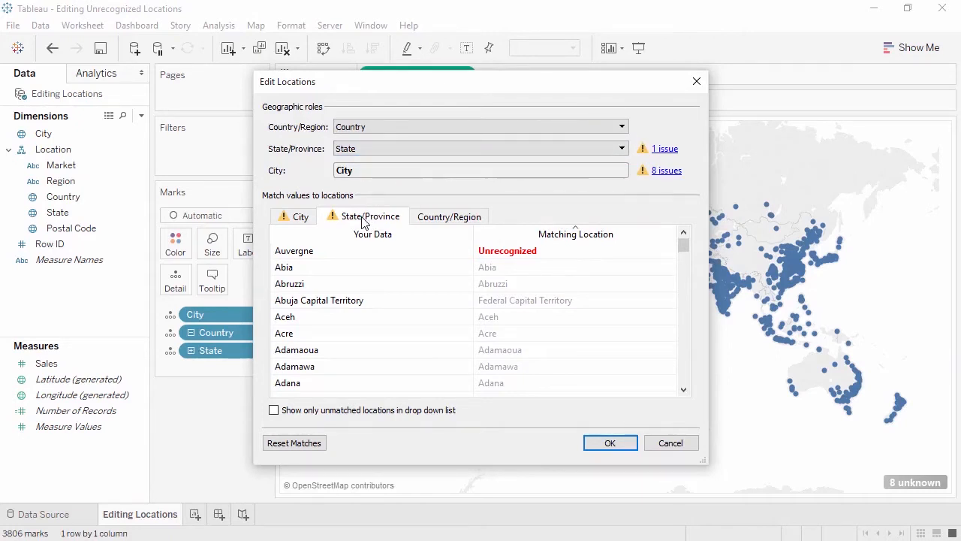
# - Match the unrecognized state Auvergne to Auvergne-Rhône-Alpes
pyautogui.click(579, 258)
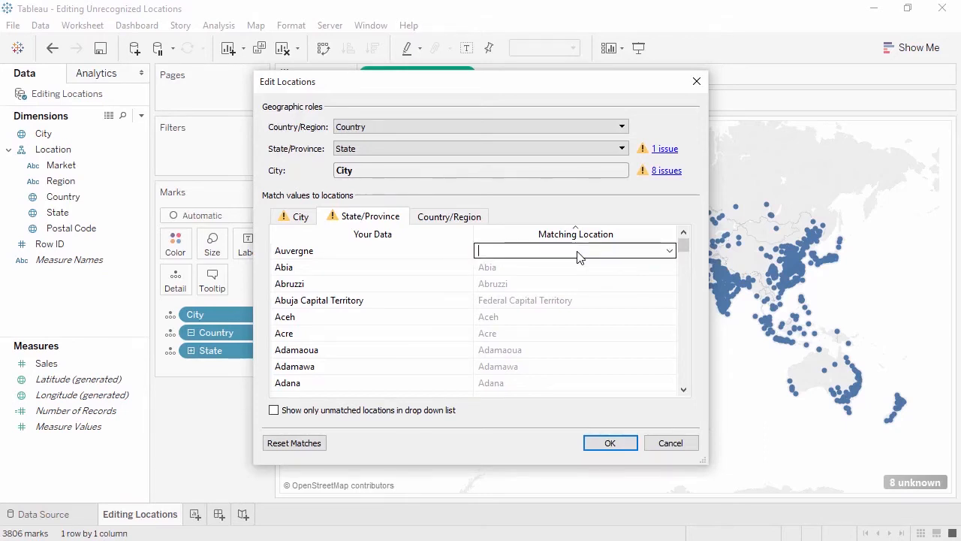
pyautogui.write('auv')
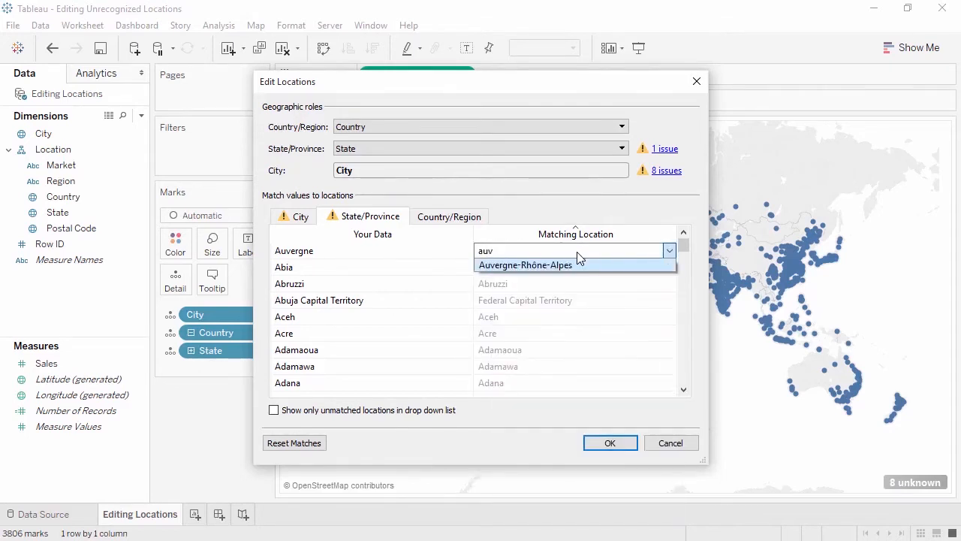
pyautogui.click(577, 264)
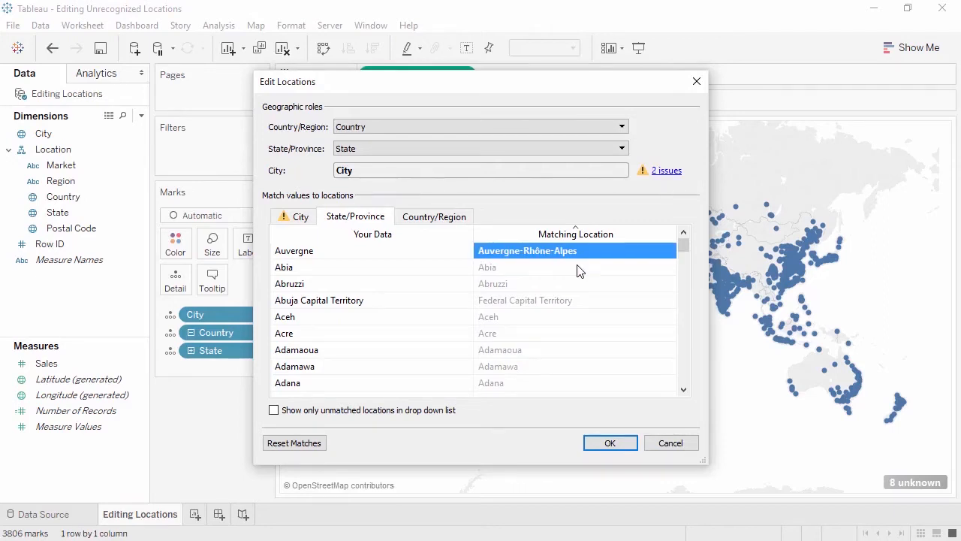
# - Among the city matches, match the misspelled Philladelphia to Philadelphia
pyautogui.click(308, 223)
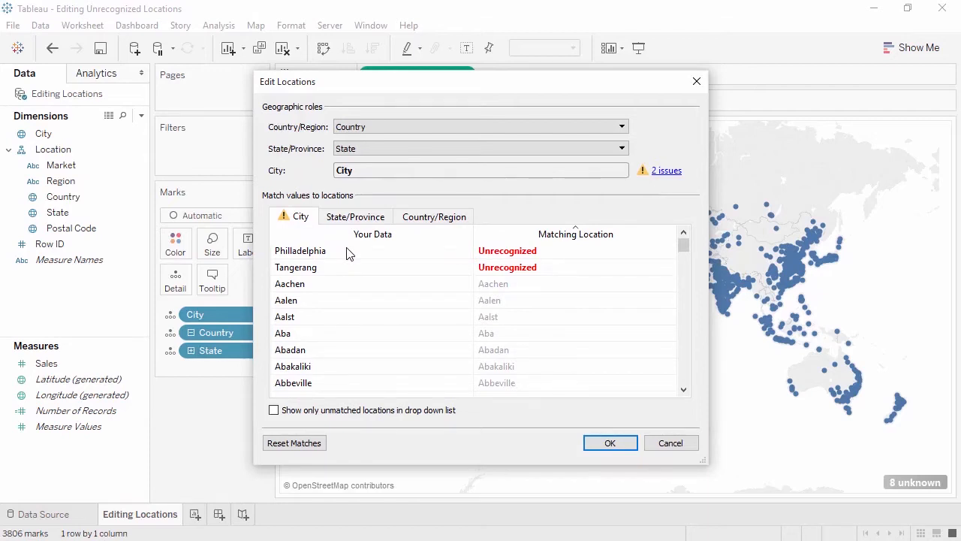
pyautogui.click(544, 256)
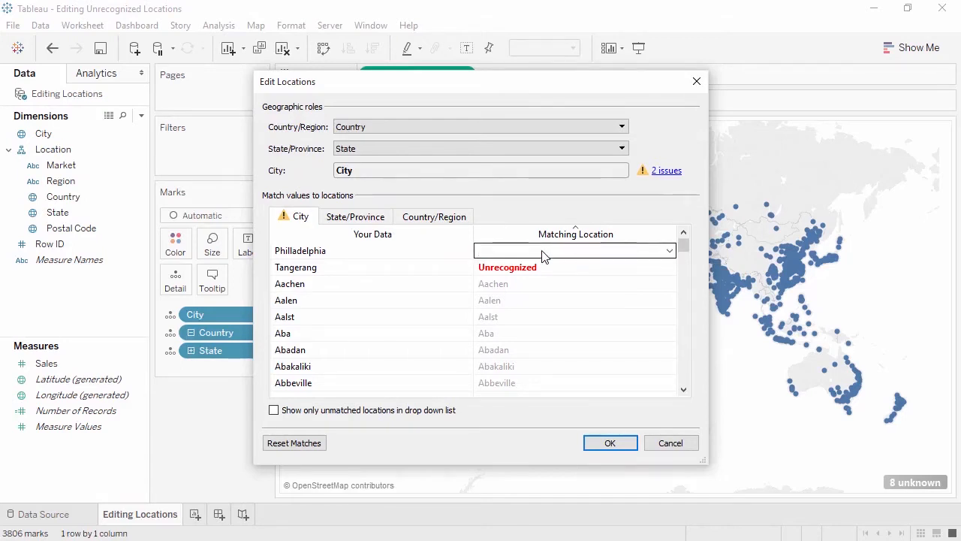
pyautogui.write('phil')
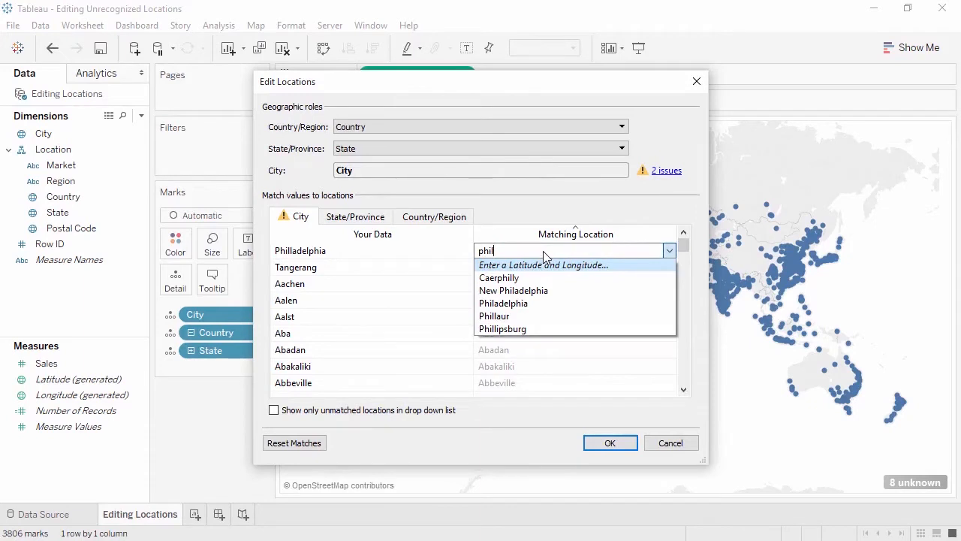
pyautogui.click(544, 304)
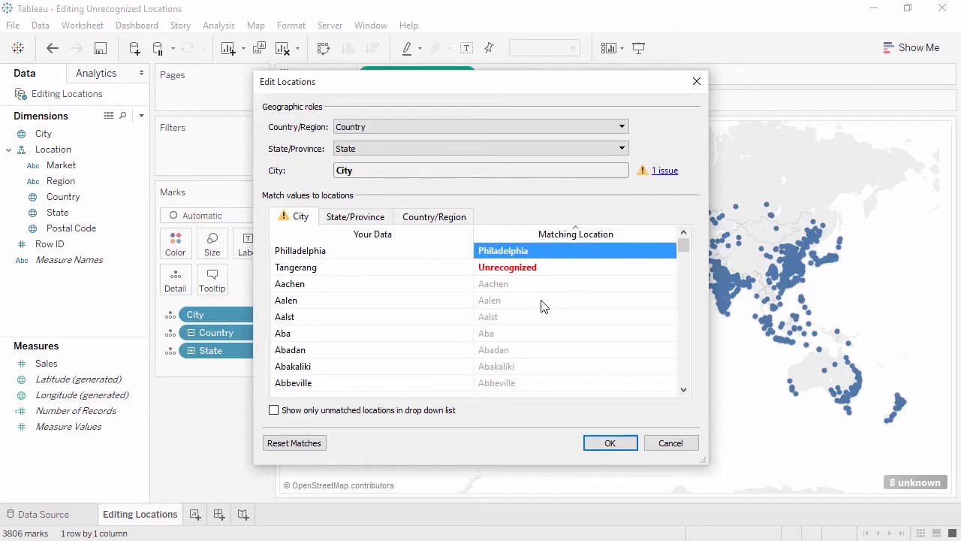
# - Match Tangerang to latitude -6.176687 and longitude 106.650034, and apply the location edits
pyautogui.click(646, 268)
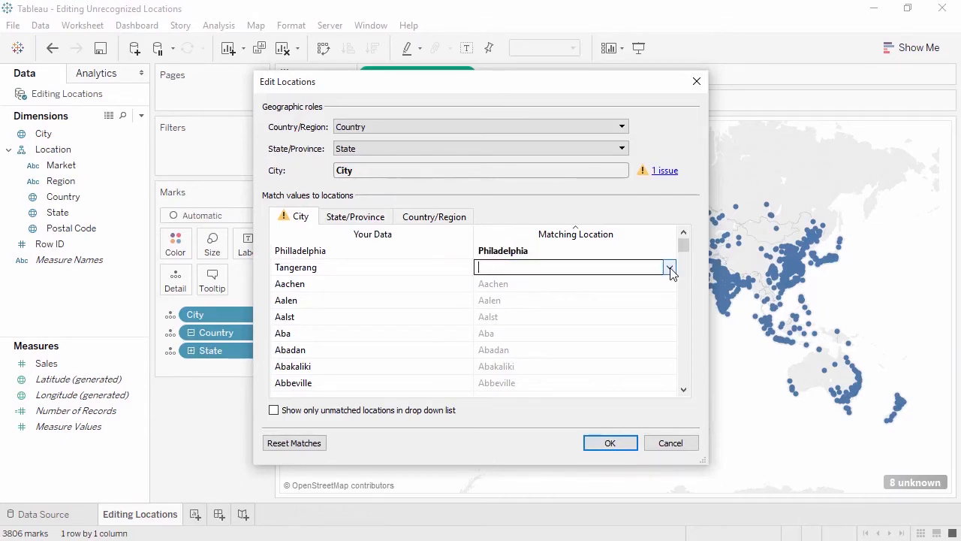
pyautogui.click(670, 269)
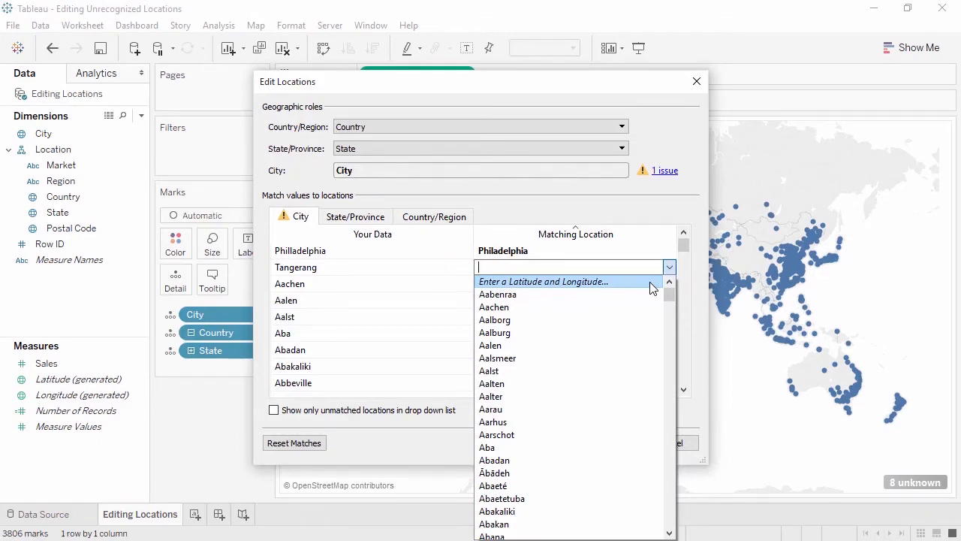
pyautogui.click(651, 284)
pyautogui.write('-6.176687')
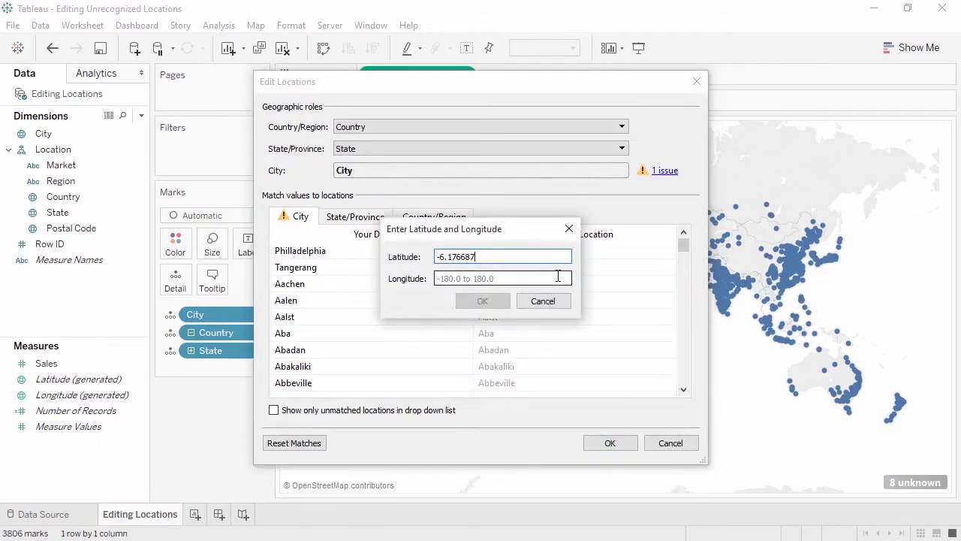
pyautogui.click(558, 276)
pyautogui.write('106.650034')
pyautogui.click(495, 301)
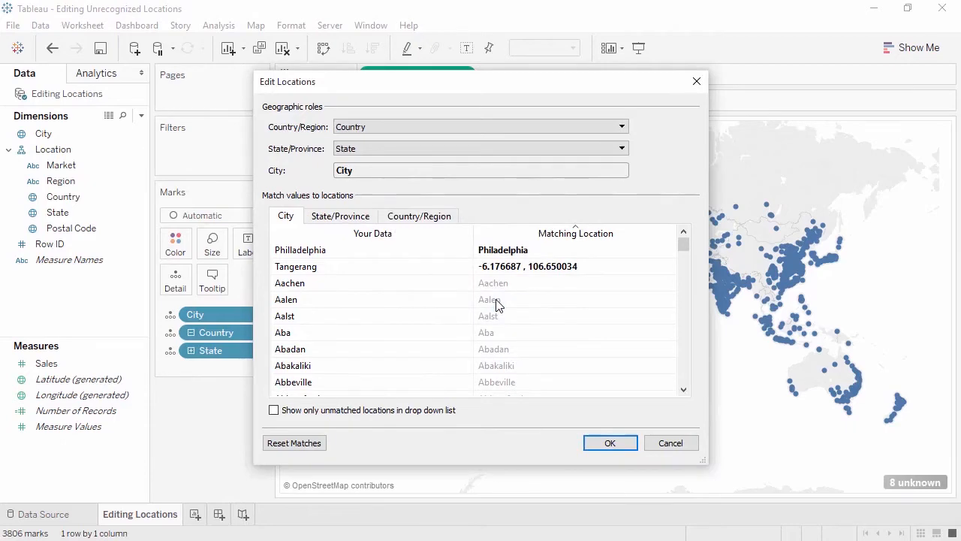
pyautogui.click(605, 443)
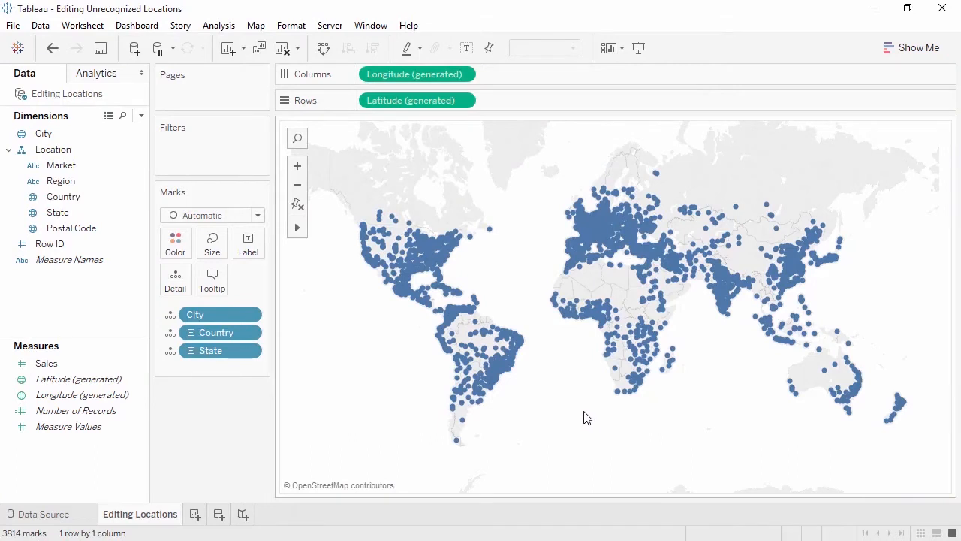
# - Reopen the map's location editor without using the unknown-values indicator
pyautogui.click(255, 27)
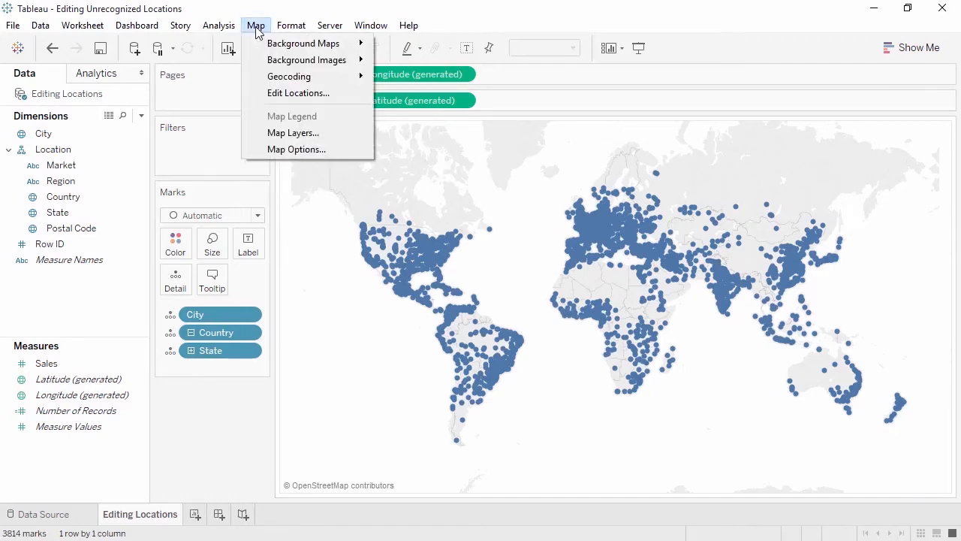
pyautogui.click(270, 93)
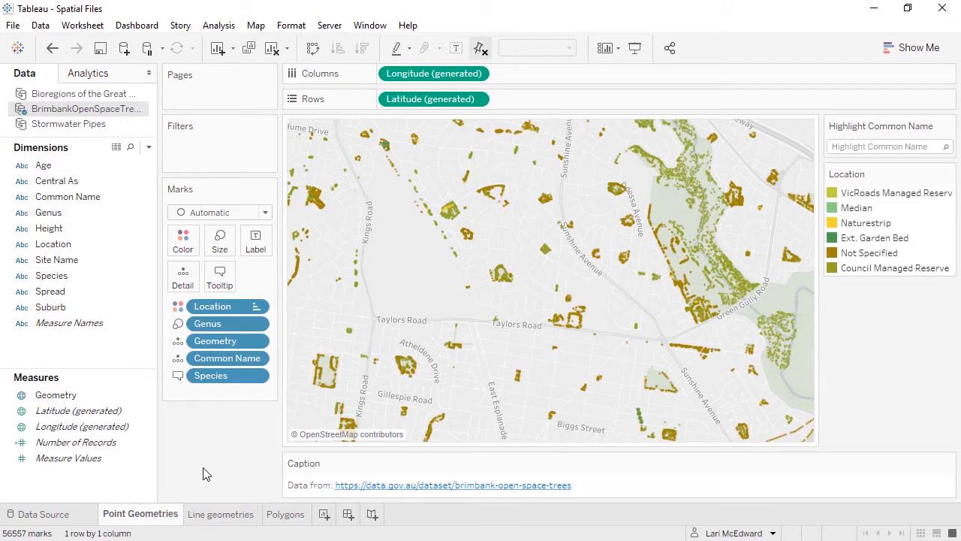
# - Look through the Line geometries and Polygons example worksheets
pyautogui.click(205, 513)
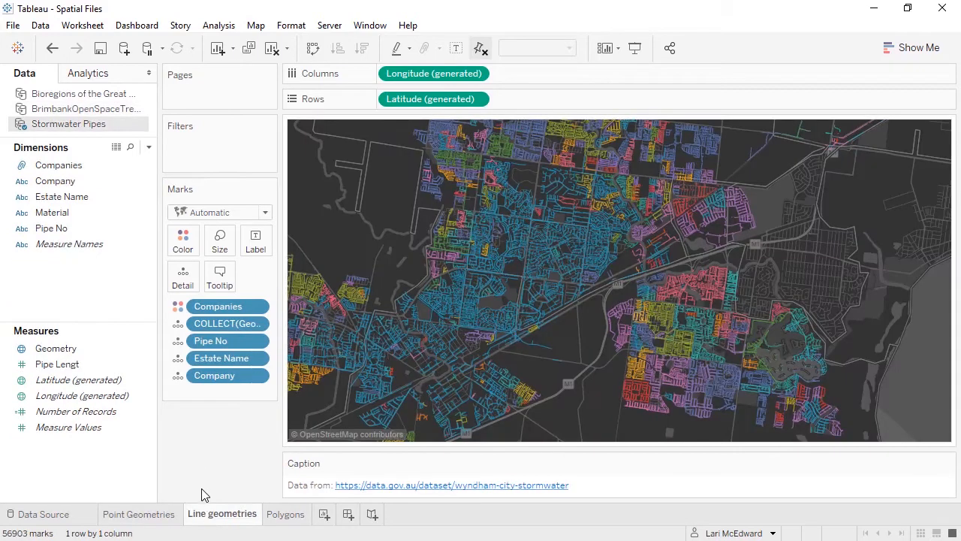
pyautogui.click(280, 515)
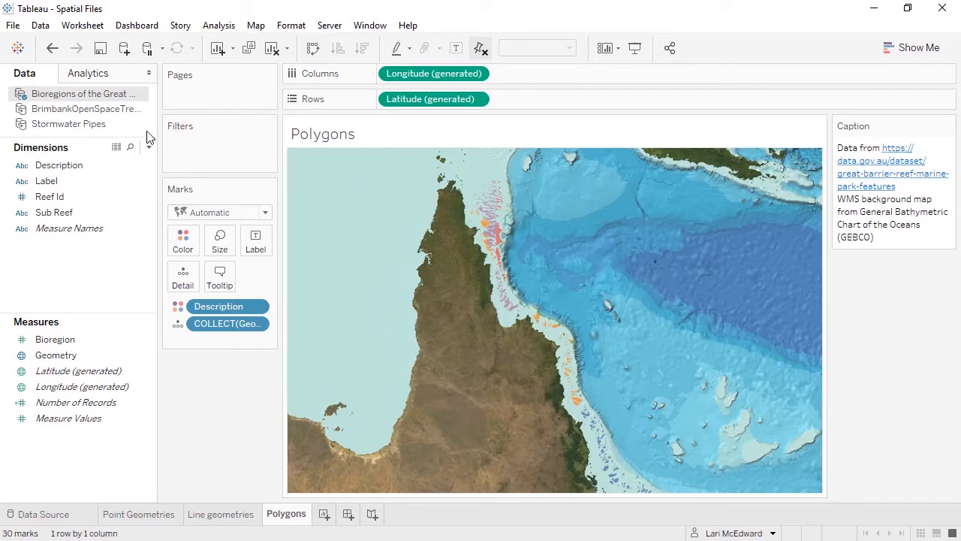
# - Connect to the spatial file BrimbankRoadNetwork.shp, reviewing the supported spatial file types, and examine the data preview through to its Geometry column
pyautogui.click(124, 50)
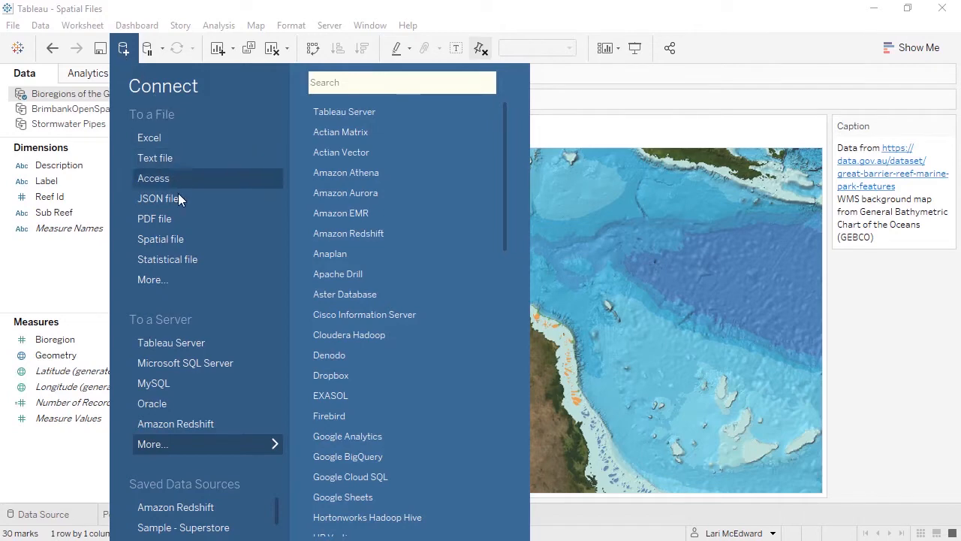
pyautogui.click(178, 236)
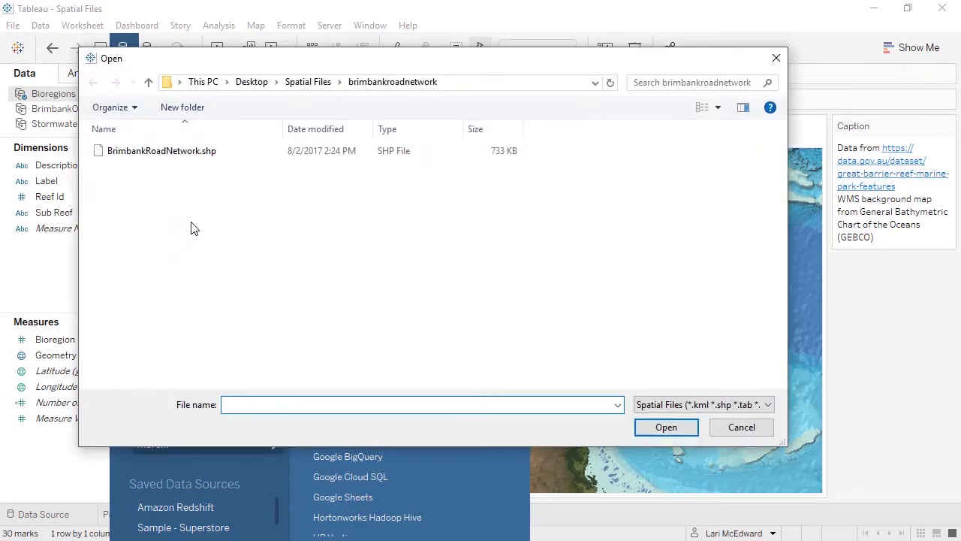
pyautogui.click(212, 156)
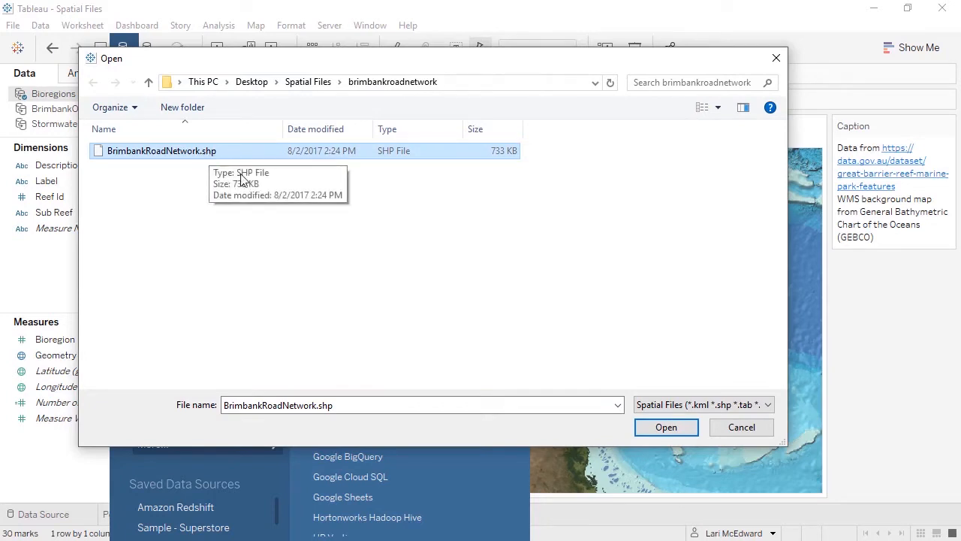
pyautogui.click(691, 406)
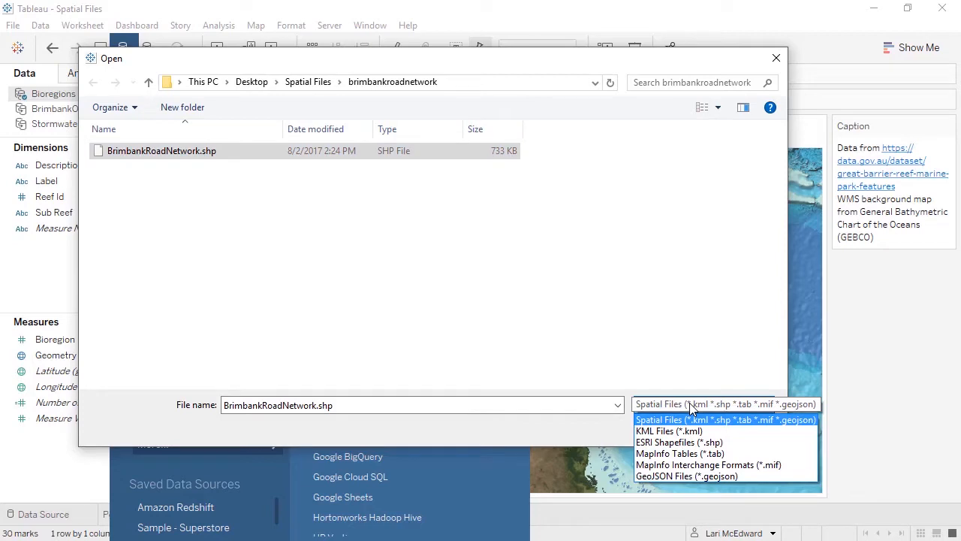
pyautogui.click(680, 366)
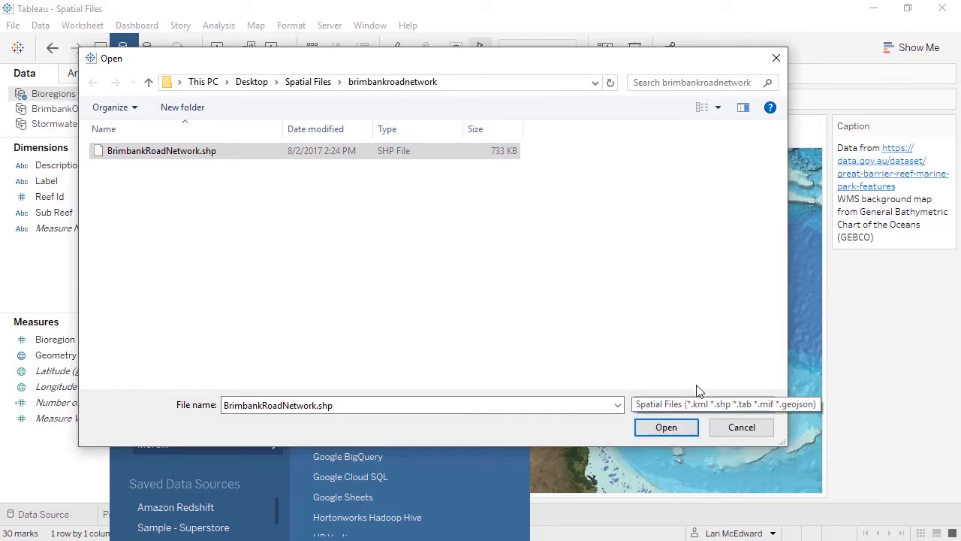
pyautogui.click(666, 428)
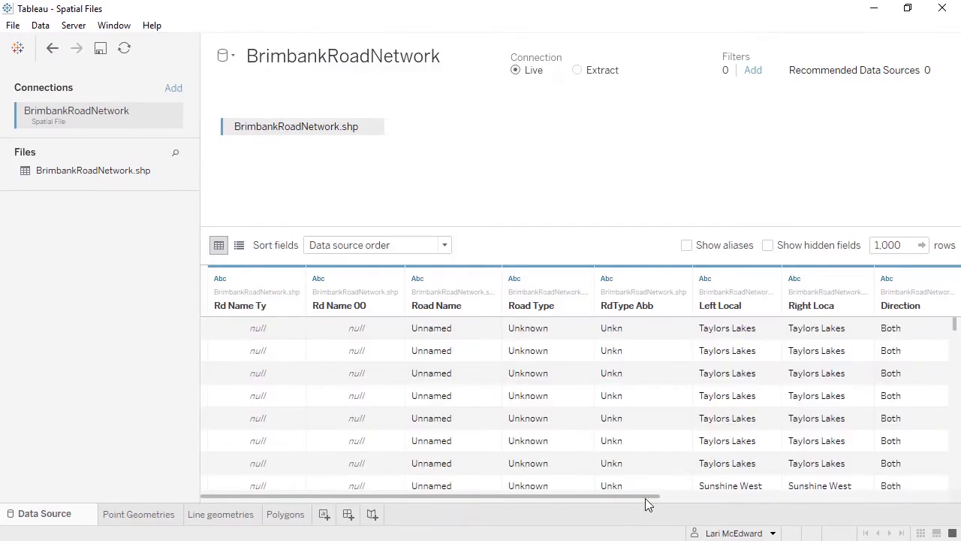
pyautogui.moveTo(645, 499); pyautogui.dragTo(935, 508)
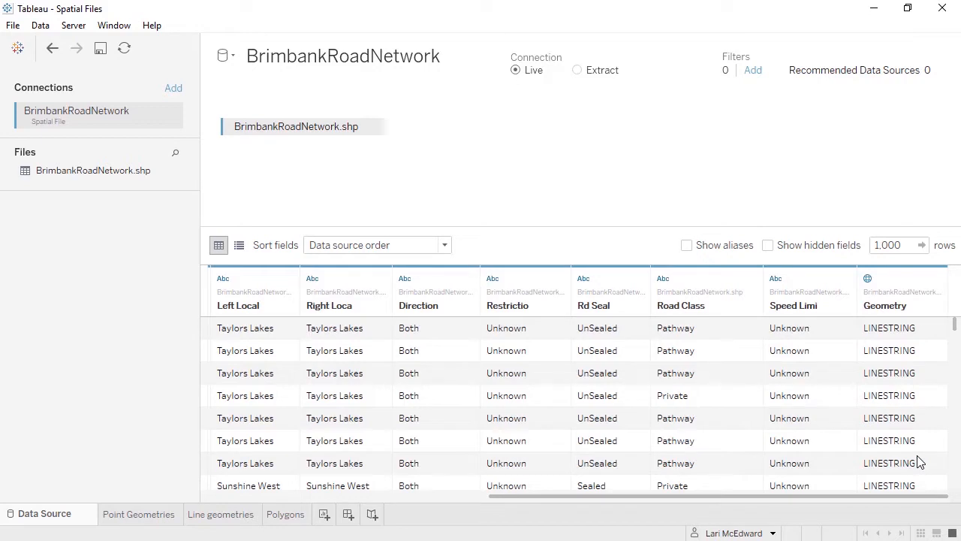
# - Map the road network's Geometry on a new worksheet and reduce the mark size to nearly the minimum
pyautogui.click(325, 515)
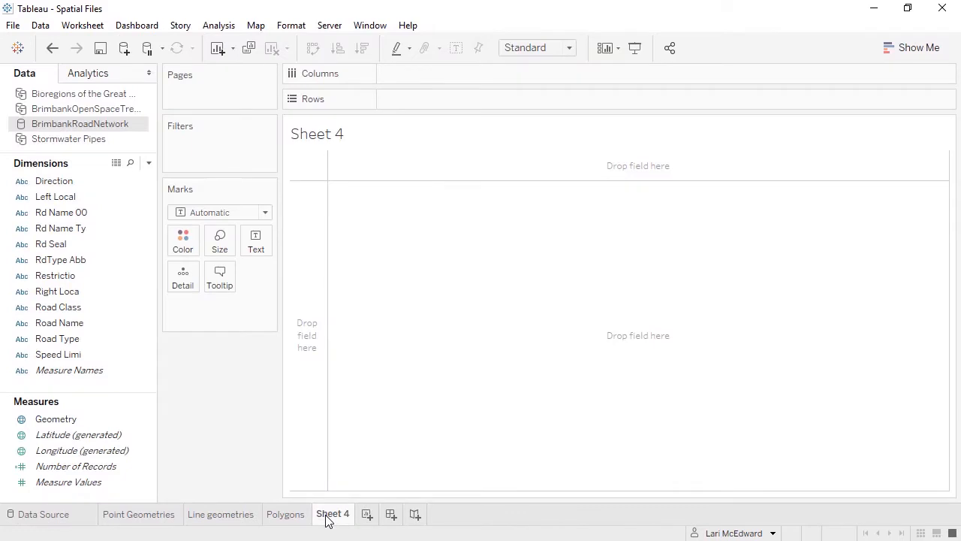
pyautogui.doubleClick(112, 421)
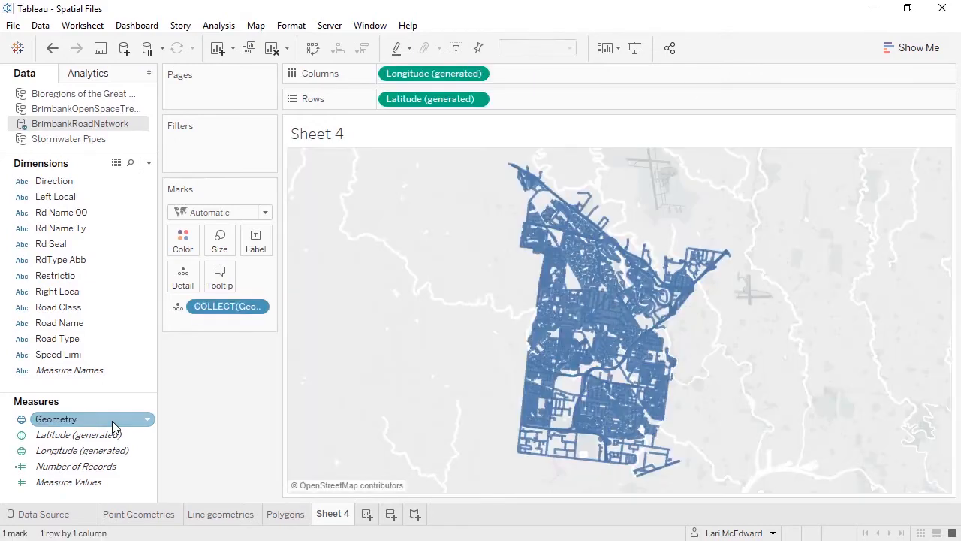
pyautogui.click(221, 241)
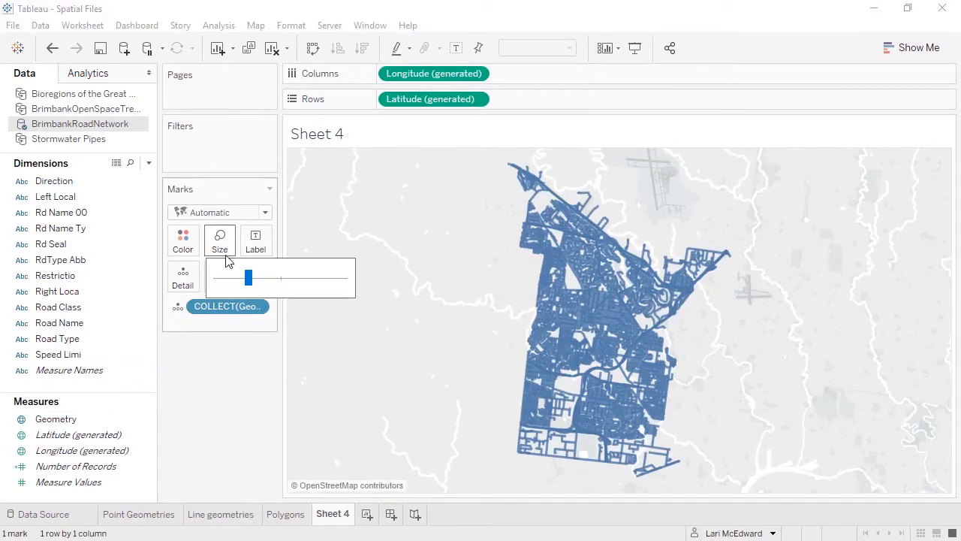
pyautogui.click(218, 281)
pyautogui.click(215, 357)
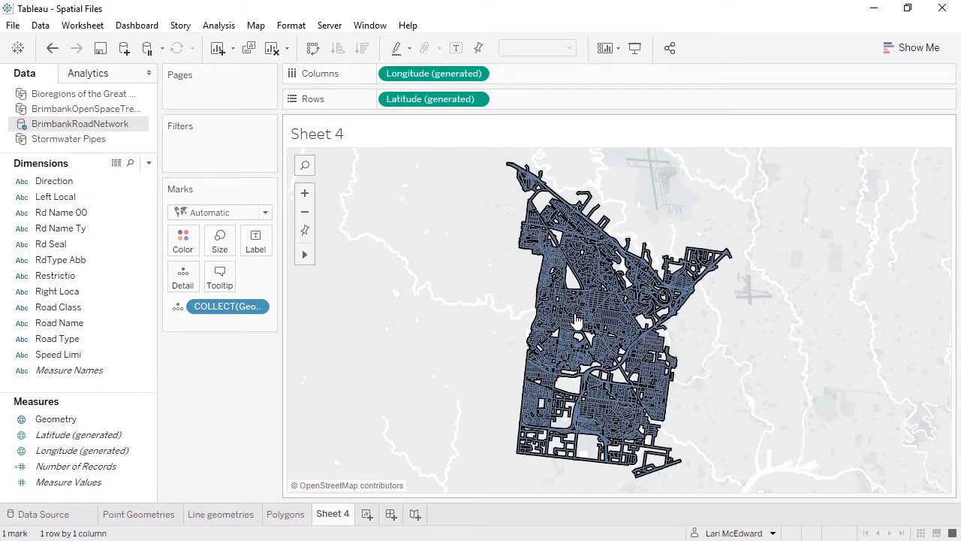
# - Color the roads by Road Class, highlight Declared State Freeway and Municipal road - Local Access in turn, and clear the highlight
pyautogui.moveTo(95, 307); pyautogui.dragTo(193, 244)
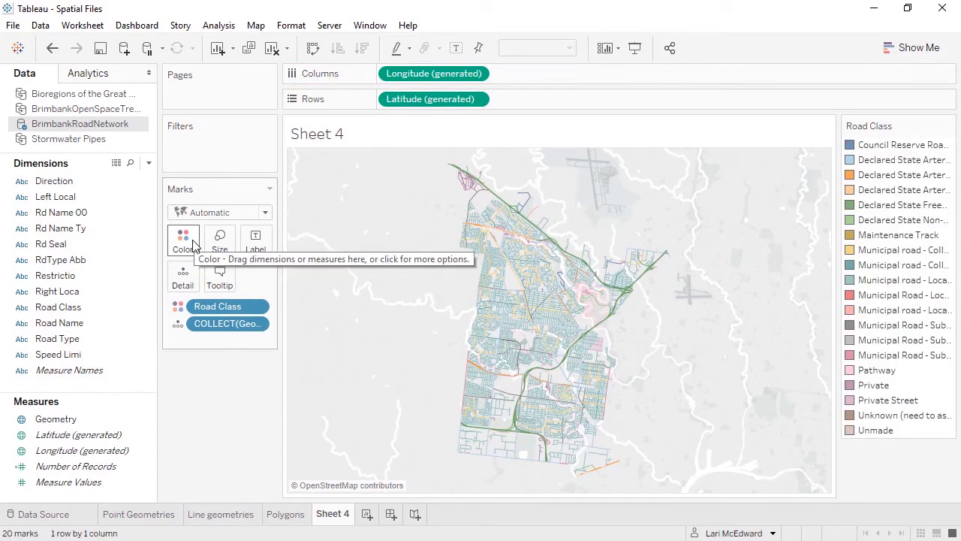
pyautogui.click(865, 208)
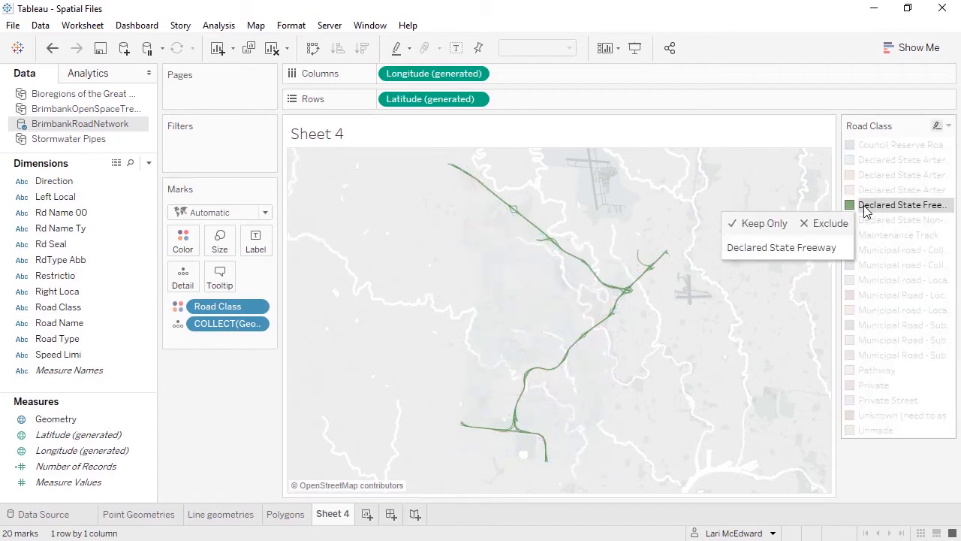
pyautogui.click(874, 281)
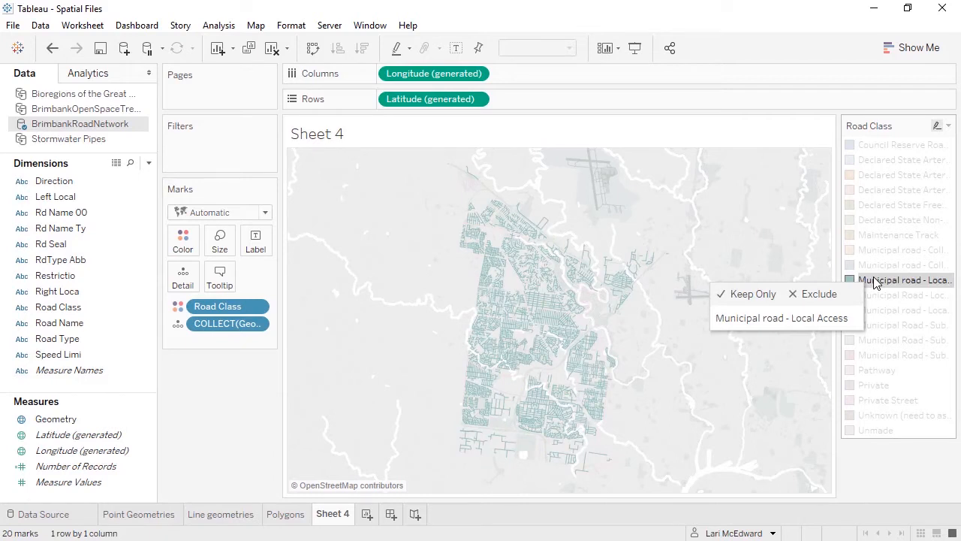
pyautogui.click(874, 281)
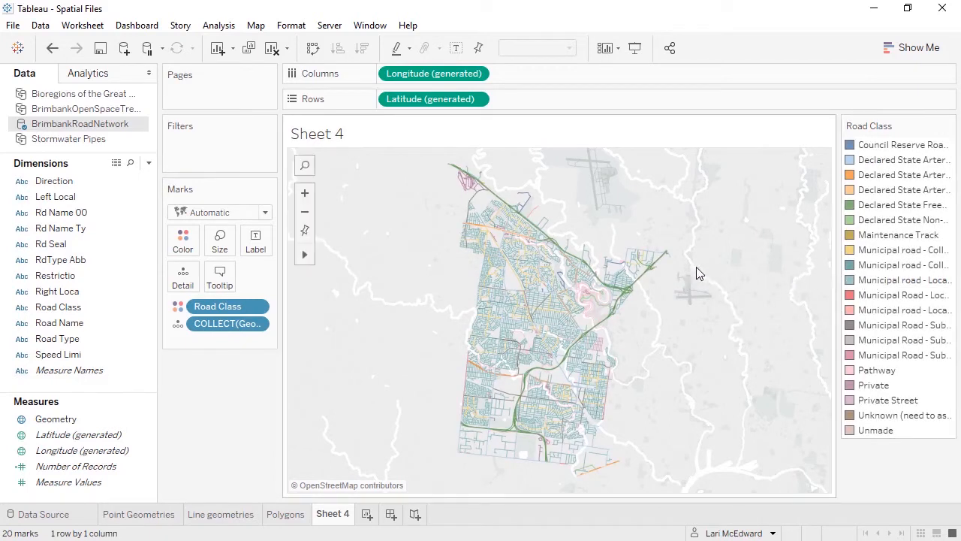
# - Try disaggregating the measures to inspect individual road segments, and undo the change
pyautogui.moveTo(637, 271)
pyautogui.click(217, 26)
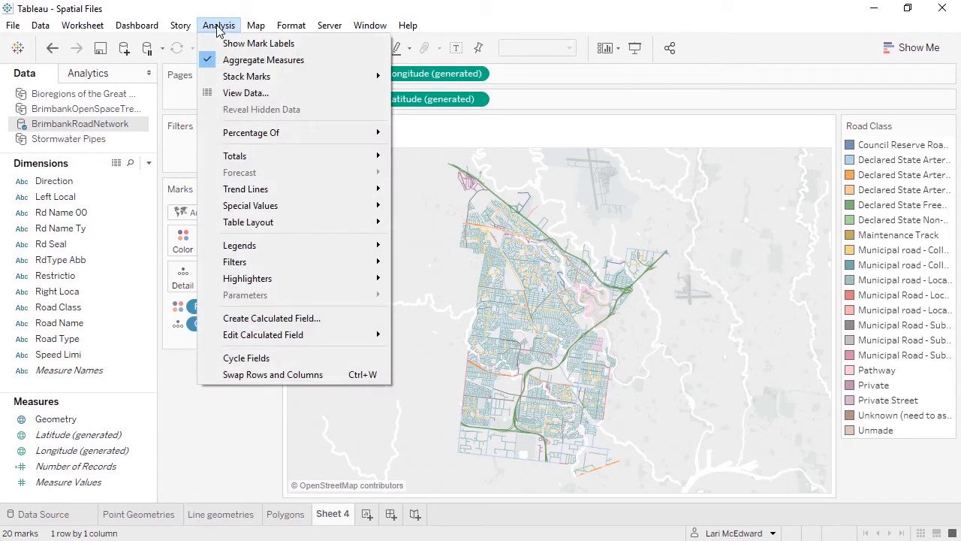
pyautogui.click(225, 61)
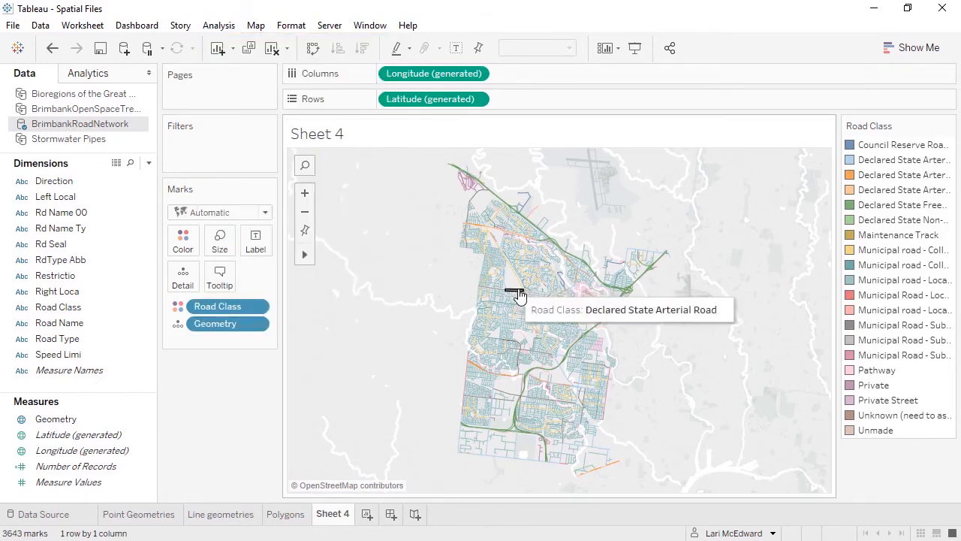
pyautogui.moveTo(534, 318)
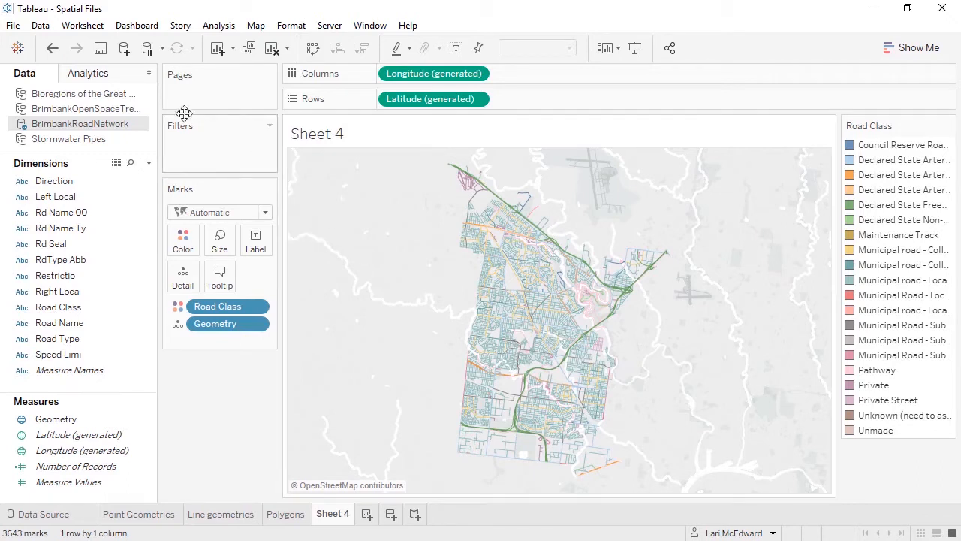
pyautogui.click(54, 48)
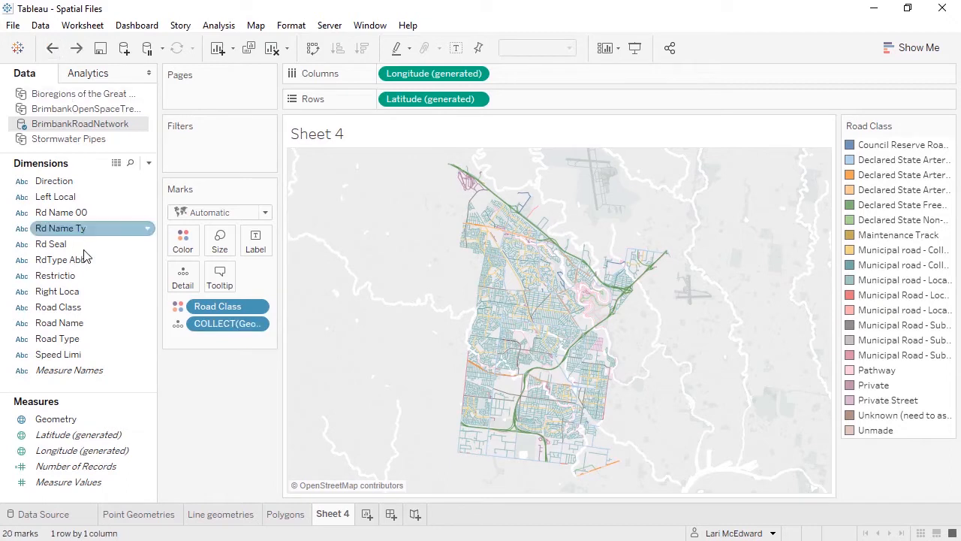
# - Add Road Name to the map's level of detail and color the roads by Road Type
pyautogui.moveTo(80, 320); pyautogui.dragTo(186, 278)
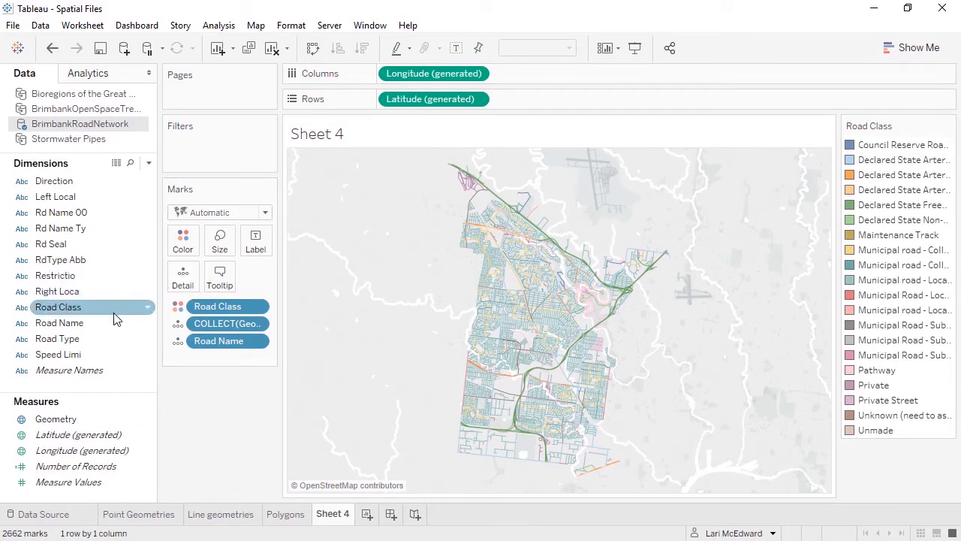
pyautogui.moveTo(103, 338); pyautogui.dragTo(185, 248)
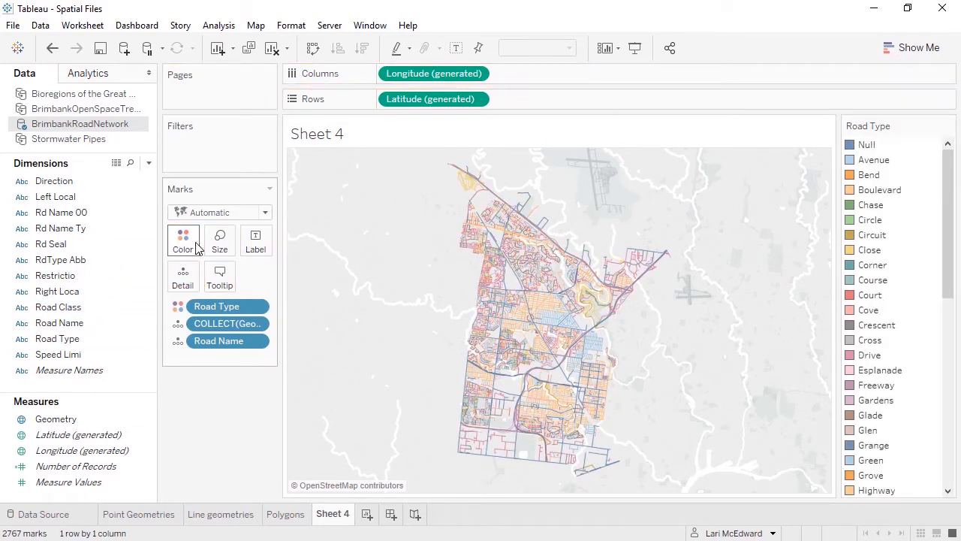
# - Sort the Road Type legend in descending order by the Count (Distinct) of Road Name
pyautogui.click(948, 126)
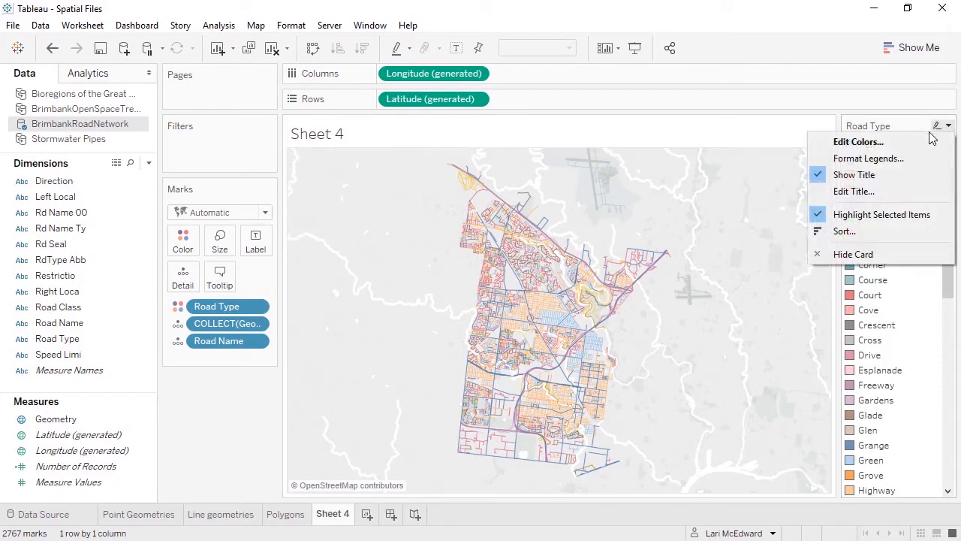
pyautogui.click(868, 232)
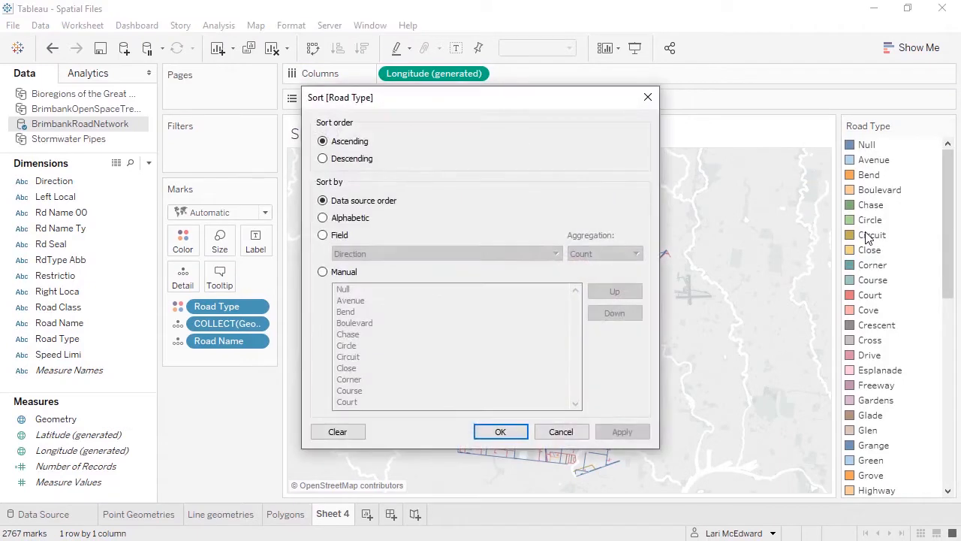
pyautogui.click(340, 236)
pyautogui.click(364, 253)
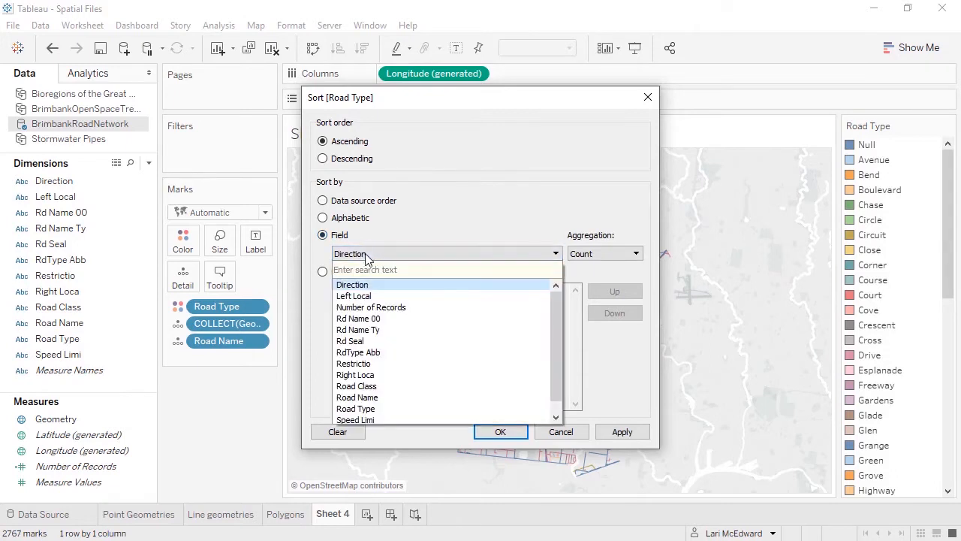
pyautogui.click(391, 391)
pyautogui.click(604, 253)
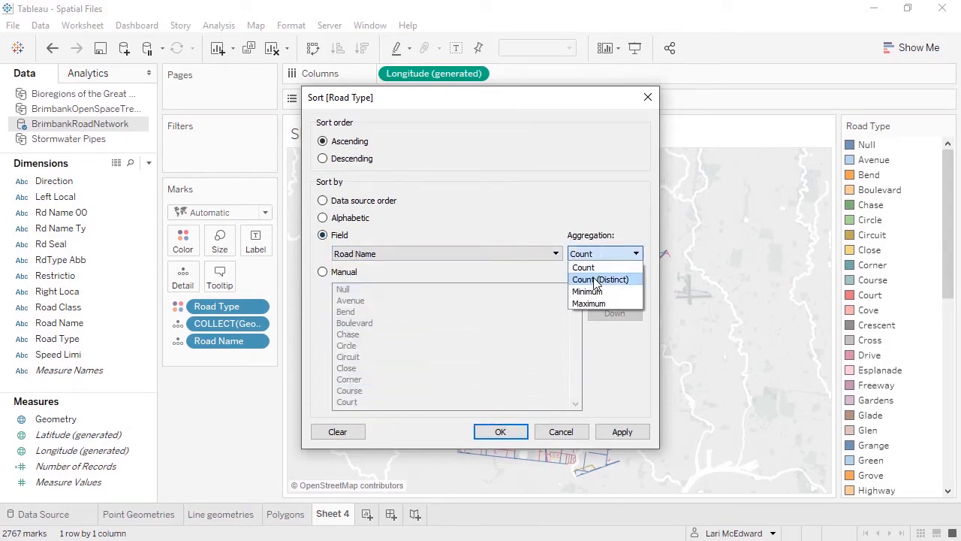
pyautogui.click(593, 278)
pyautogui.click(323, 159)
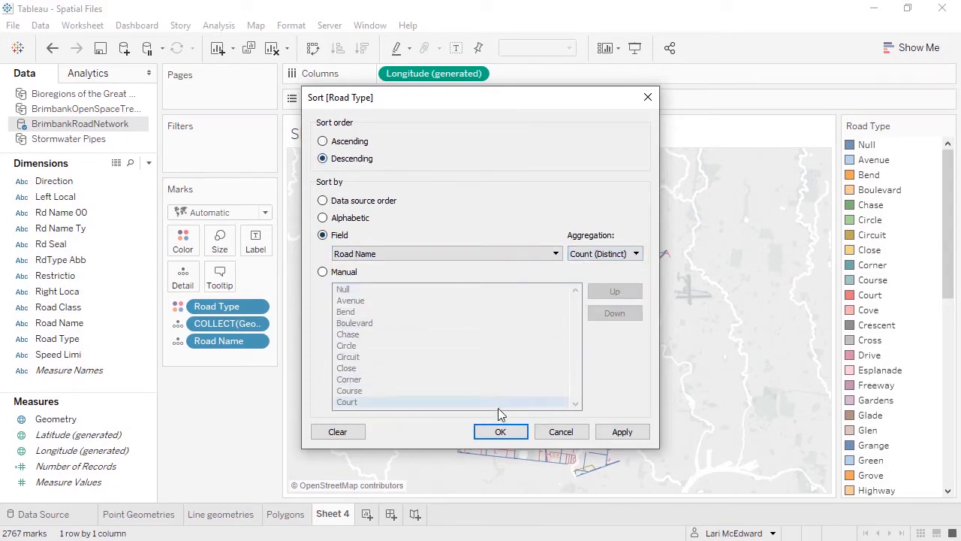
pyautogui.click(501, 432)
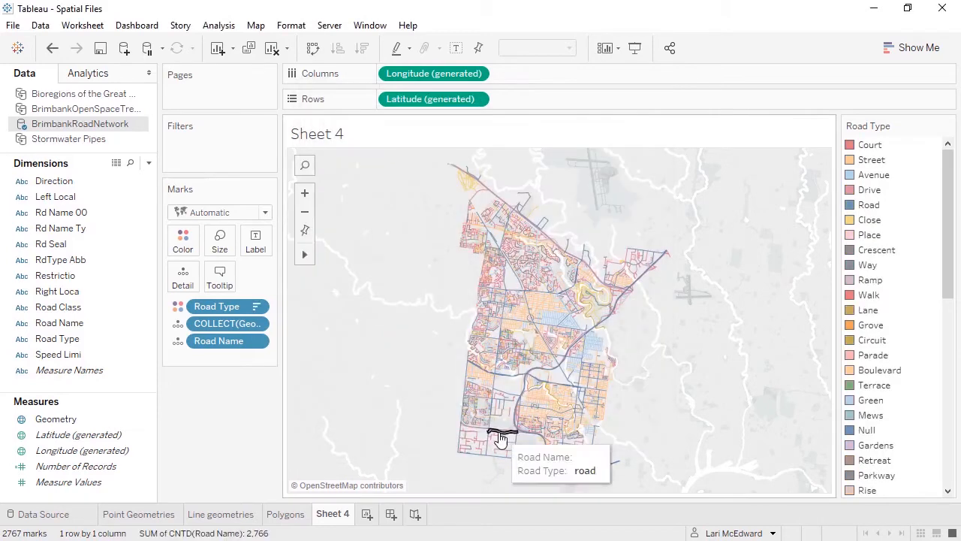
# - Assign the Summer color palette to the Road Type values
pyautogui.click(187, 240)
pyautogui.click(234, 294)
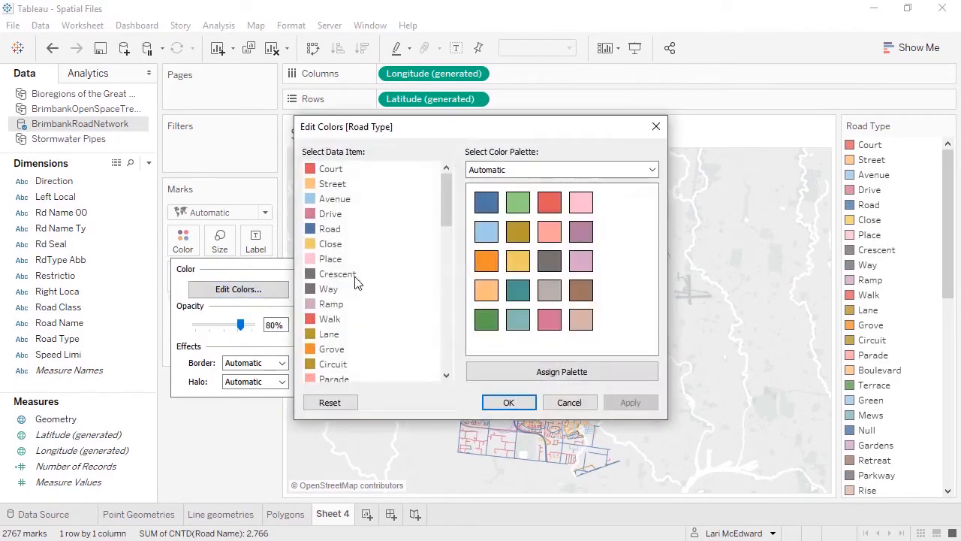
pyautogui.click(504, 170)
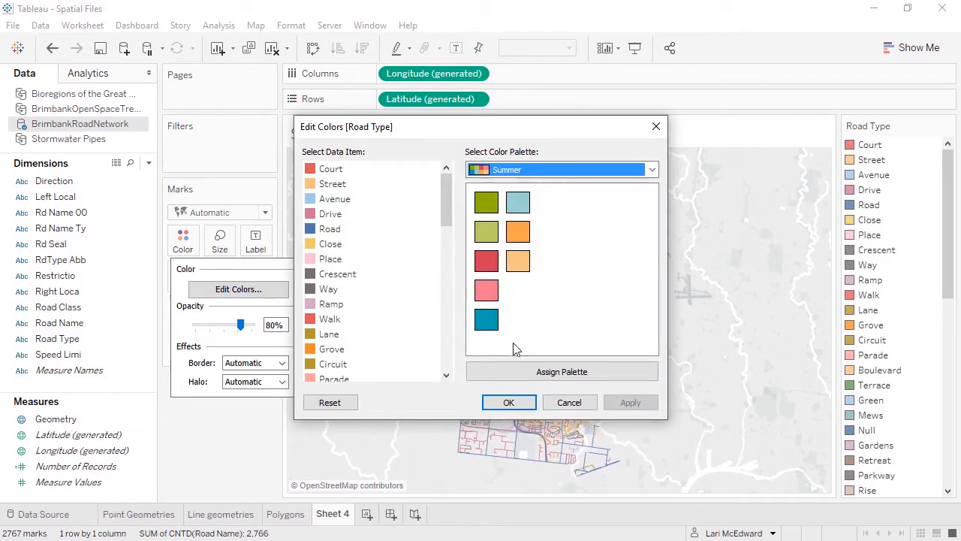
pyautogui.click(518, 371)
pyautogui.click(570, 298)
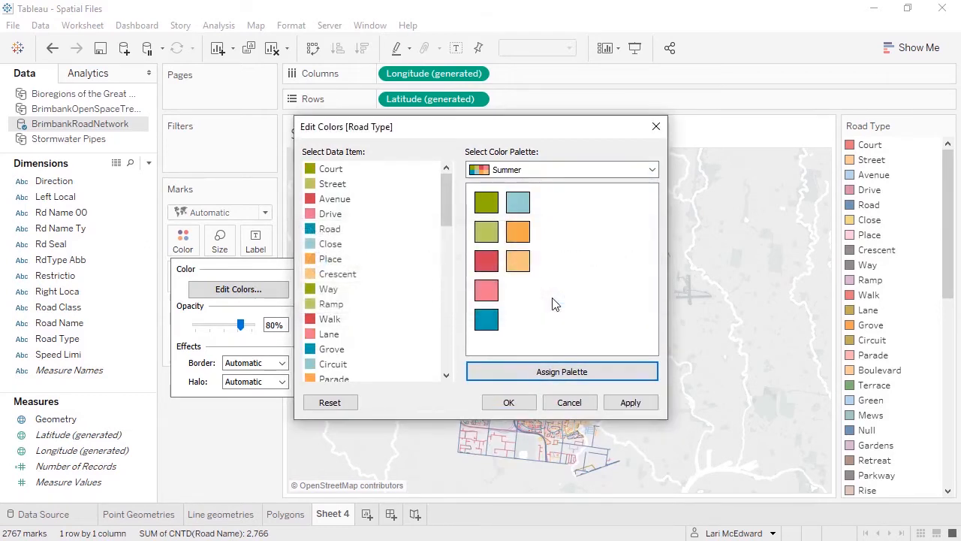
# - Color all road types from Way to the end of the list light gray from the Seattle Grays palette, and apply the colors
pyautogui.click(329, 292)
pyautogui.moveTo(444, 204); pyautogui.dragTo(450, 349)
pyautogui.keyDown('shift'); pyautogui.click(360, 374); pyautogui.keyUp('shift')
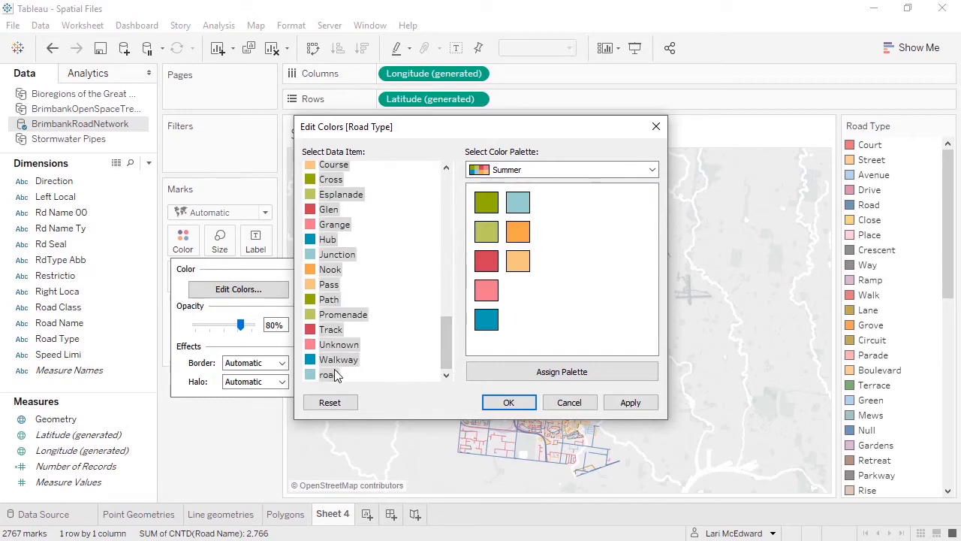
pyautogui.click(522, 170)
pyautogui.click(522, 221)
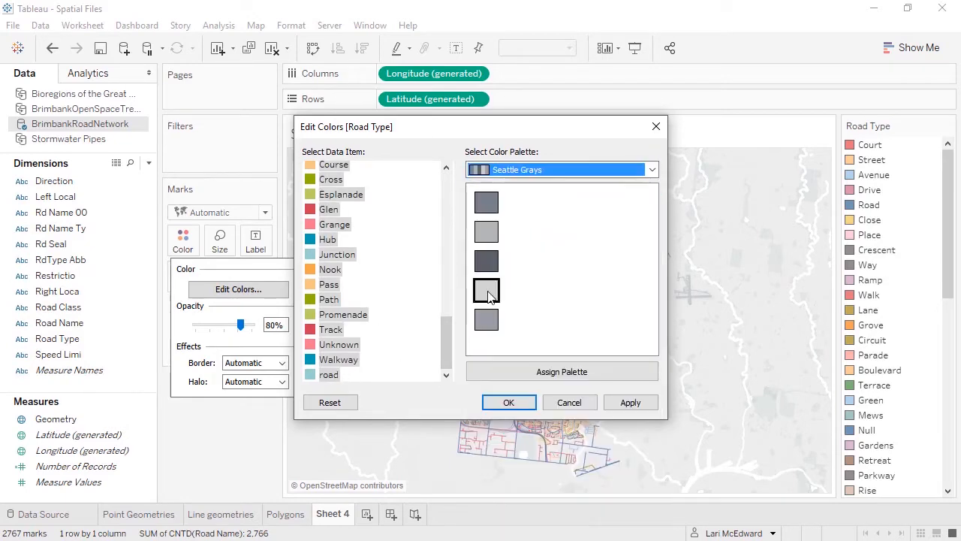
pyautogui.click(562, 431)
pyautogui.click(505, 401)
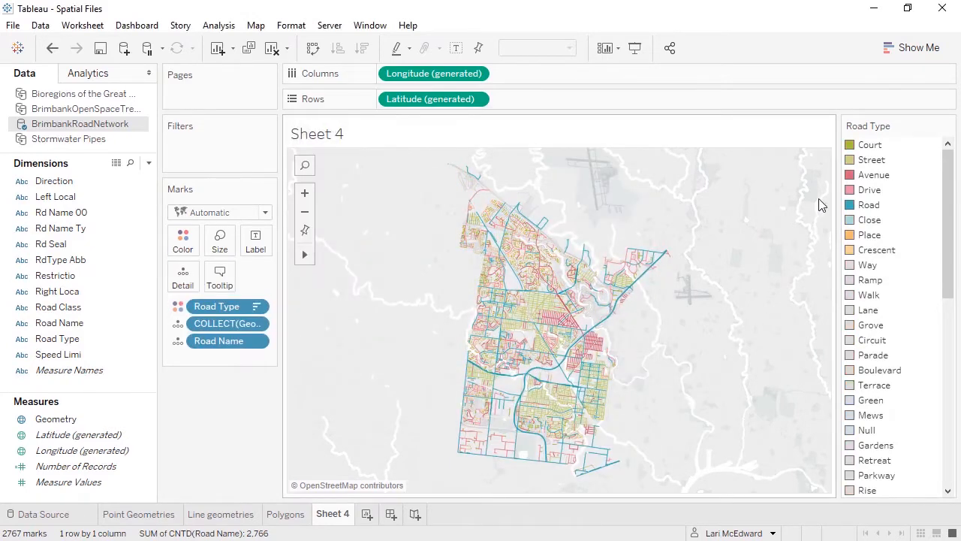
# - Highlight the Court, Street and Road road types one after another from the legend, and clear the highlight
pyautogui.click(869, 146)
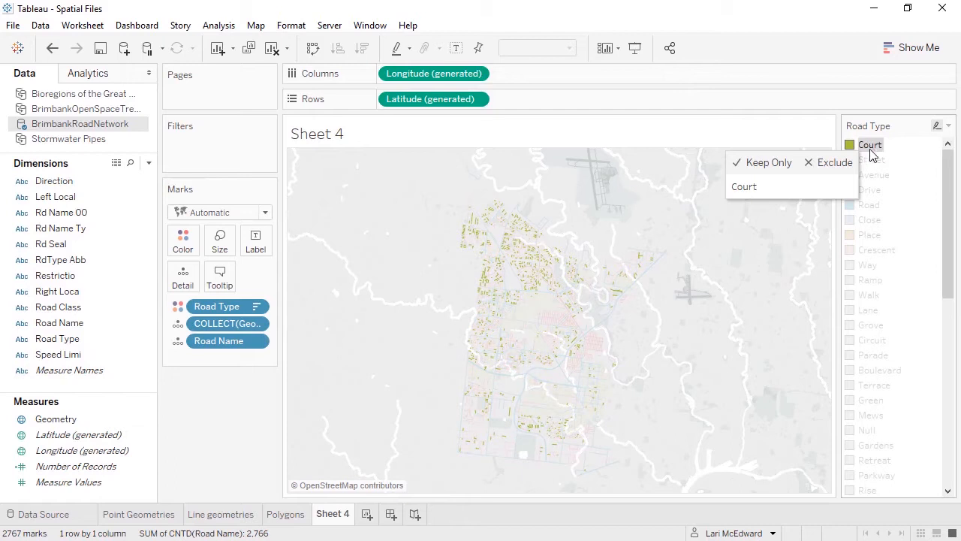
pyautogui.click(871, 160)
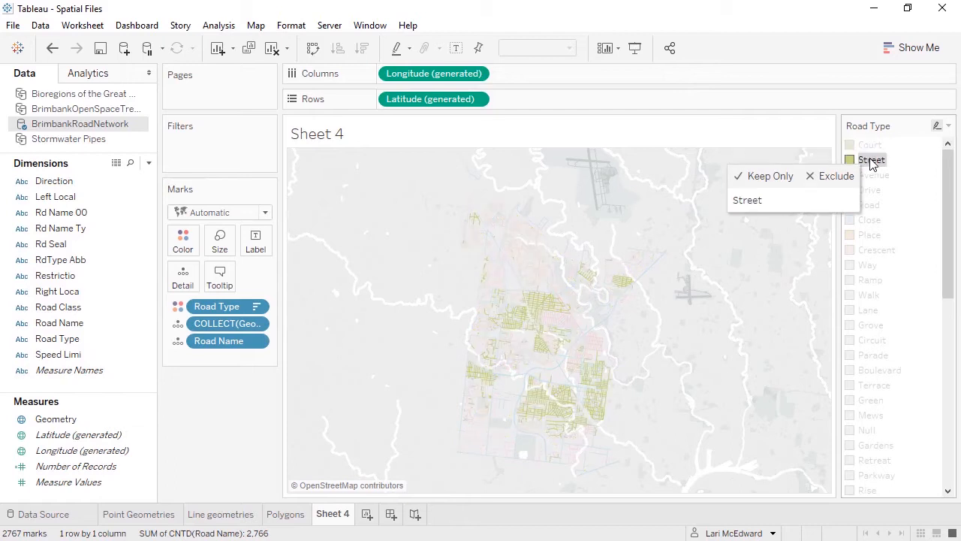
pyautogui.click(870, 207)
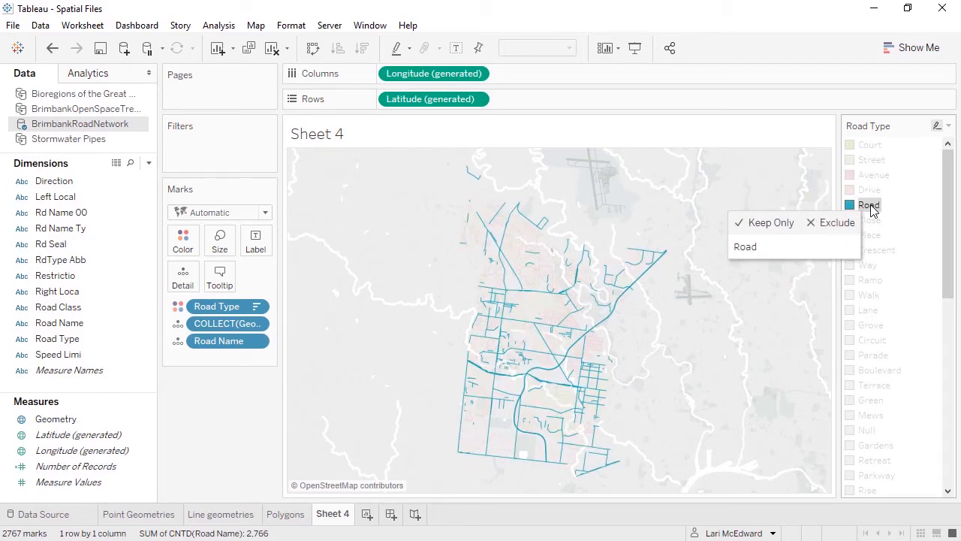
pyautogui.click(224, 406)
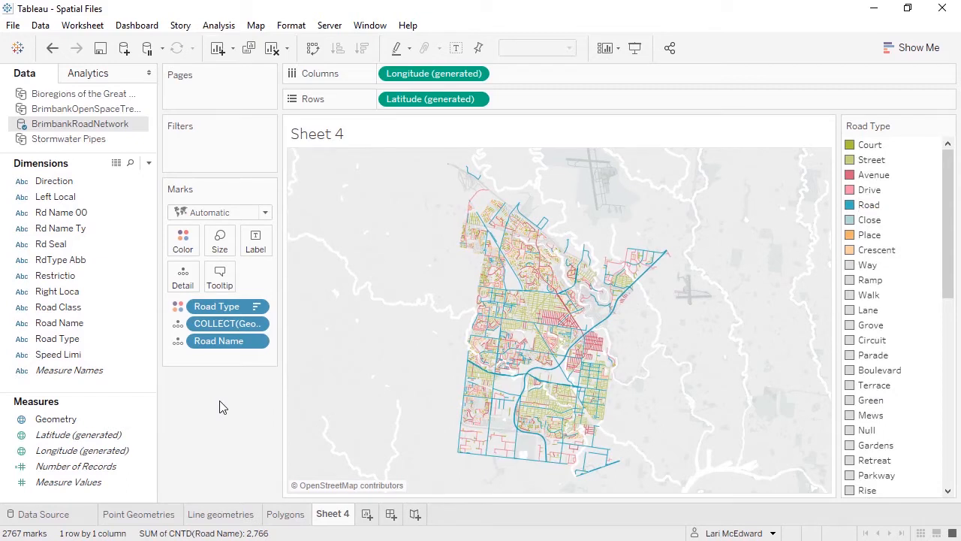
# - Change the data type of Speed Limi to whole number and convert the field to a measure
pyautogui.click(21, 355)
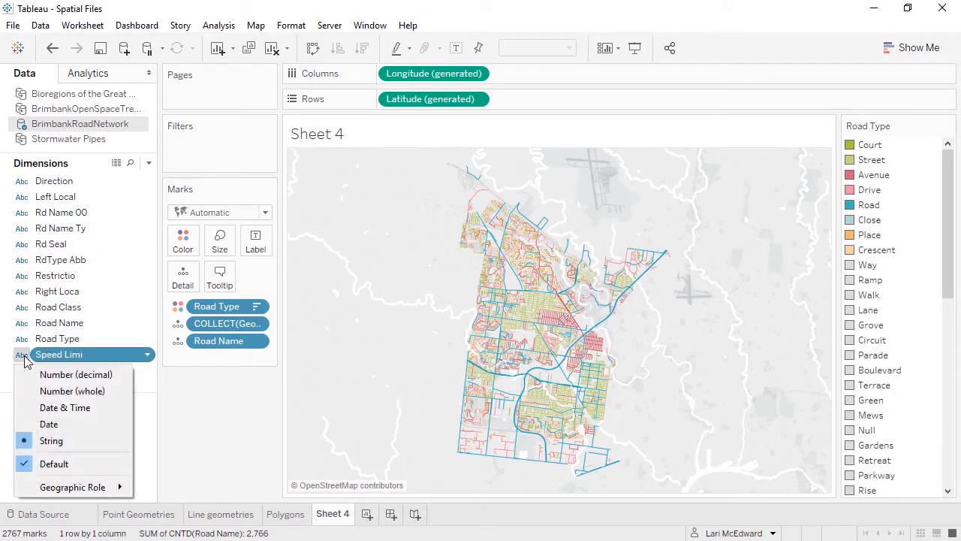
pyautogui.click(30, 397)
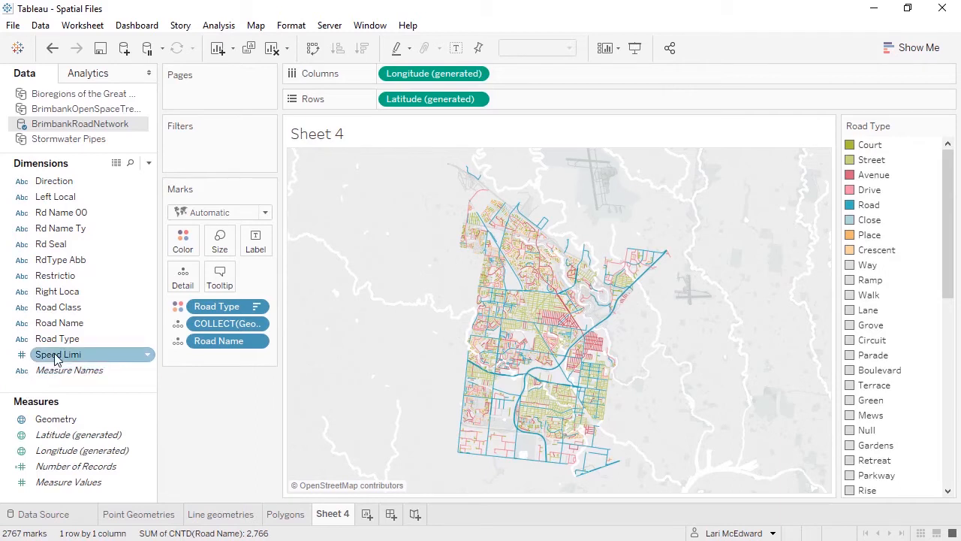
pyautogui.rightClick(55, 355)
pyautogui.click(105, 197)
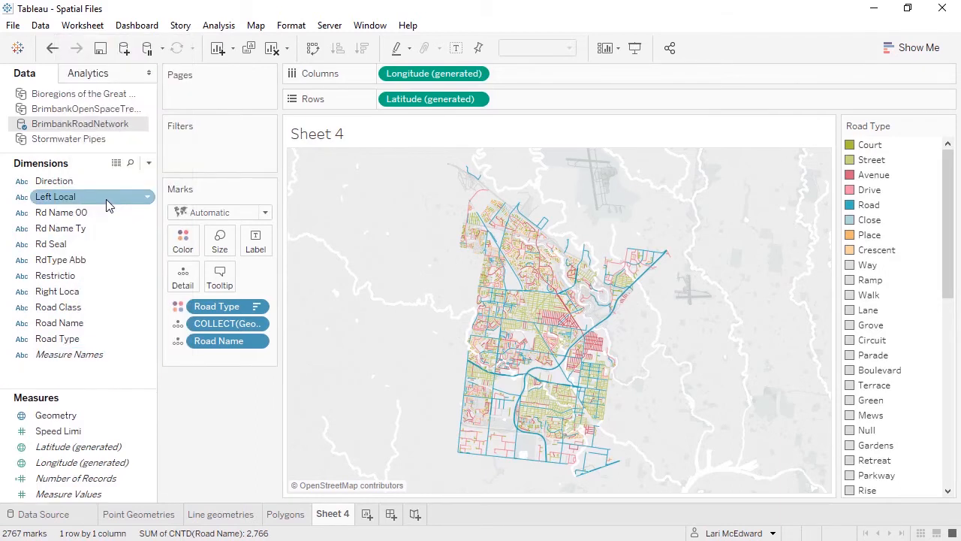
# - Try sizing the roads by Speed Limi with the mark type set to Map, and remove the size encoding
pyautogui.moveTo(68, 429); pyautogui.dragTo(217, 242)
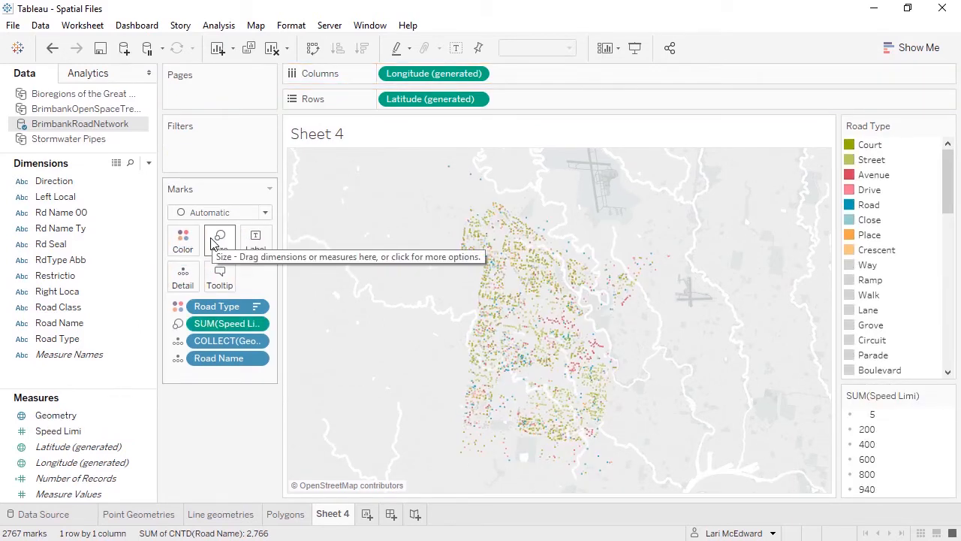
pyautogui.click(215, 215)
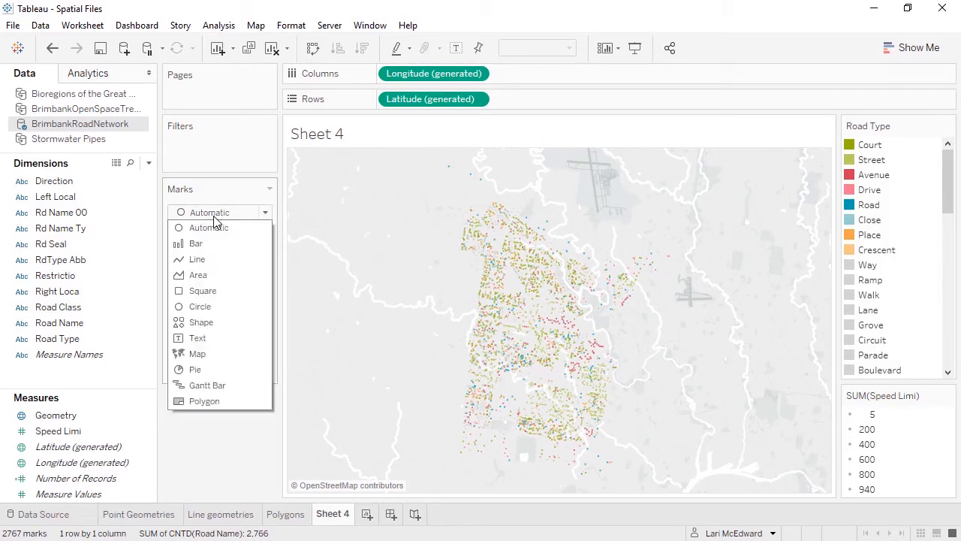
pyautogui.click(211, 354)
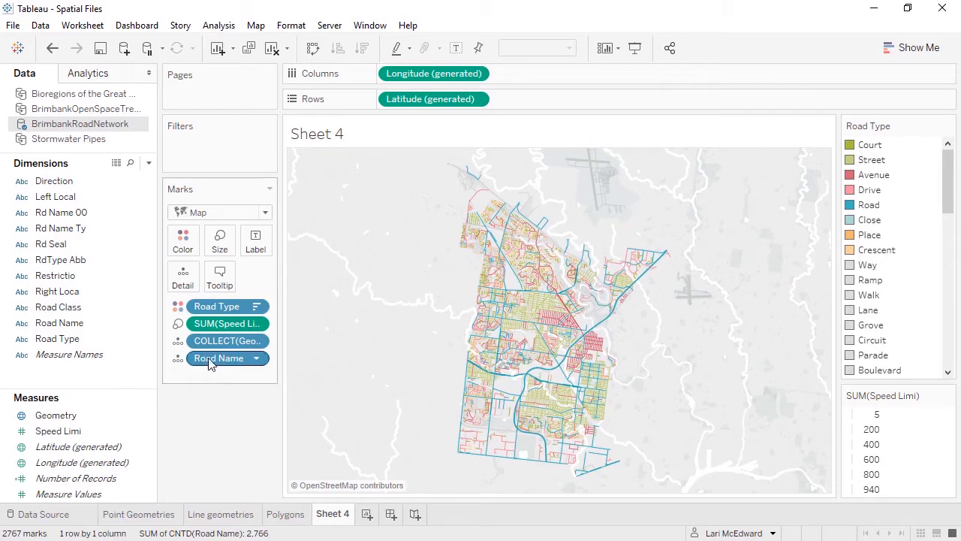
pyautogui.moveTo(210, 324); pyautogui.dragTo(215, 419)
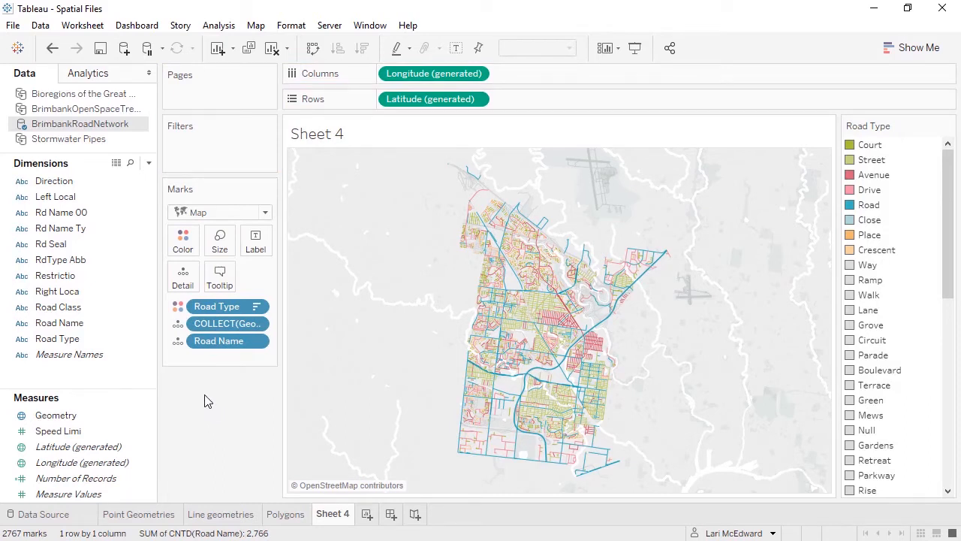
# - Edit the BrimbankRoadNetwork data source and add a spatial file connection to BrimbankStreetTrees from the brimbankstreettrees folder
pyautogui.rightClick(100, 130)
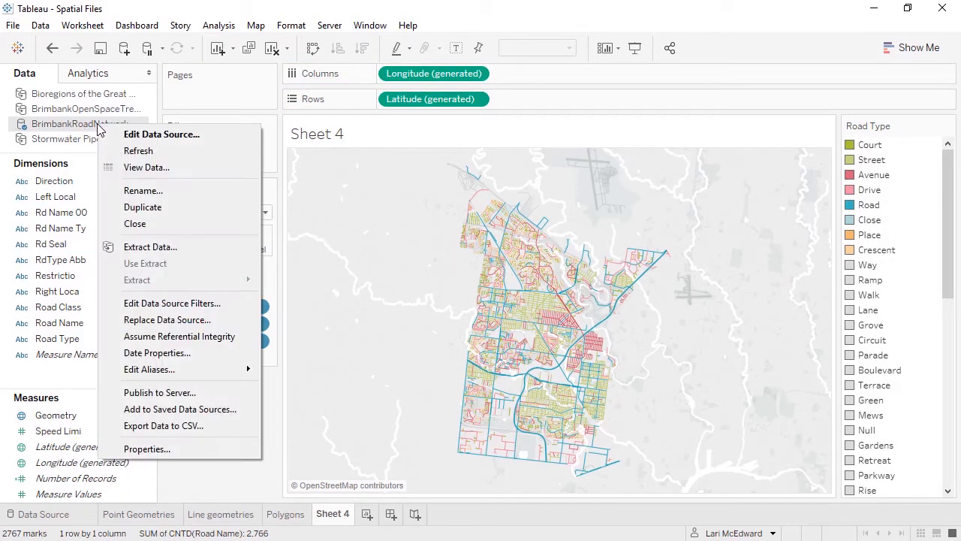
pyautogui.click(112, 133)
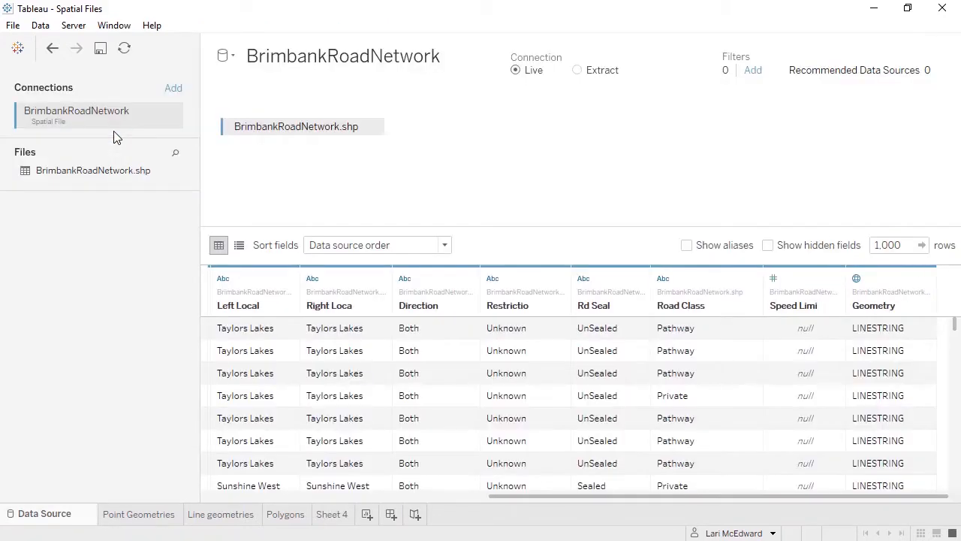
pyautogui.click(173, 90)
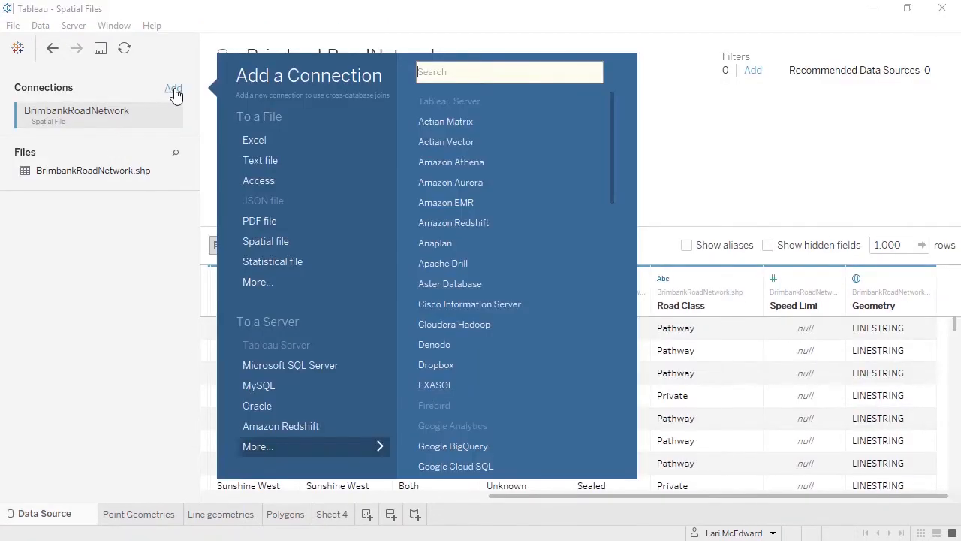
pyautogui.click(266, 244)
pyautogui.click(307, 83)
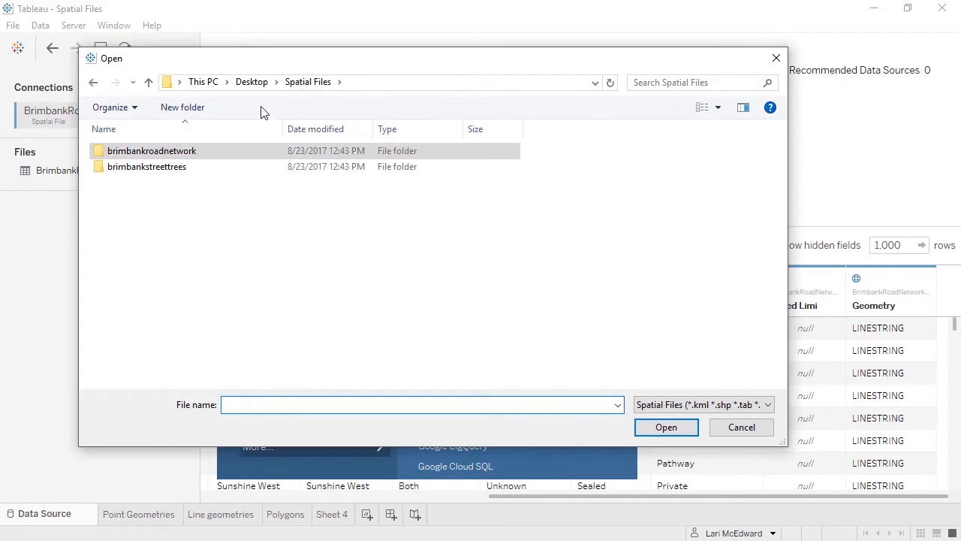
pyautogui.doubleClick(187, 167)
pyautogui.doubleClick(187, 169)
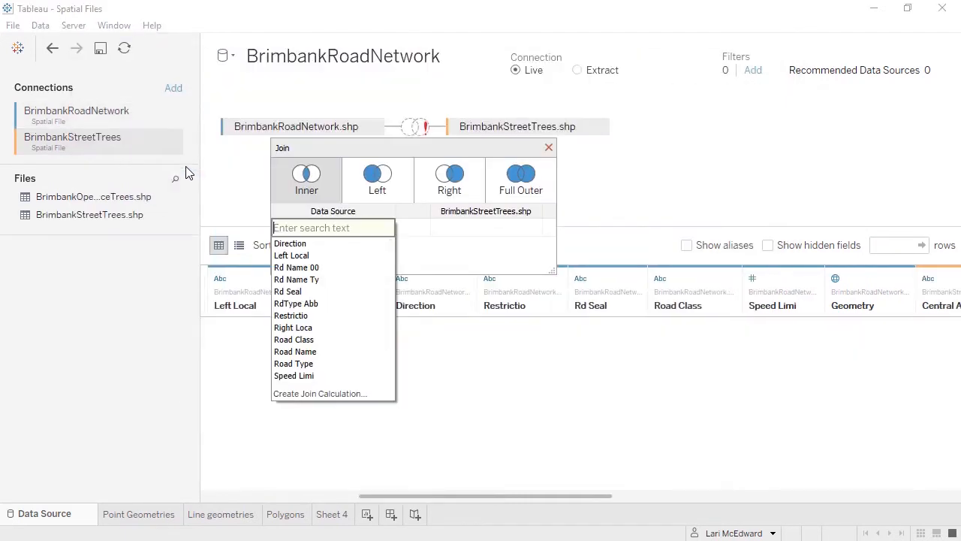
# - Left join BrimbankStreetTrees.shp to the road network where Rd Name Ty equals Site Name
pyautogui.click(361, 174)
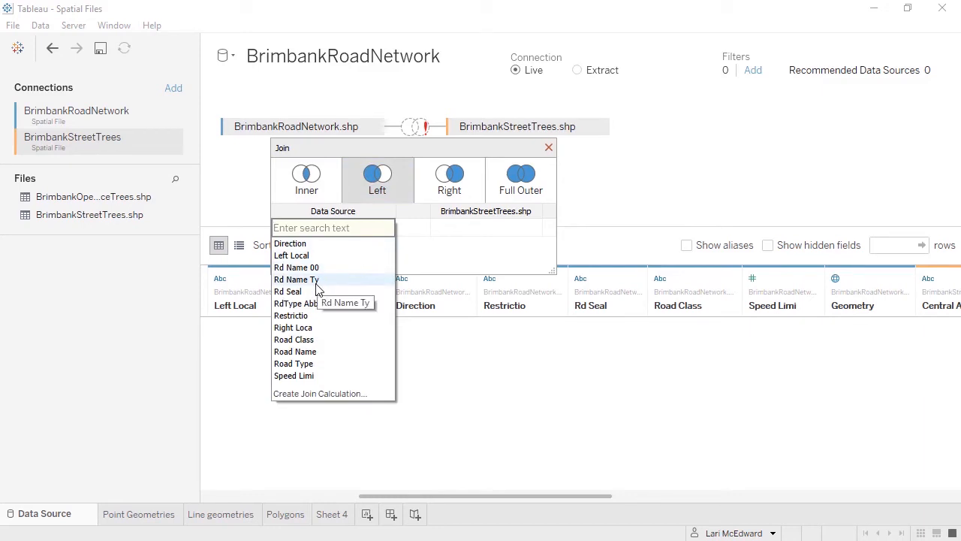
pyautogui.click(312, 280)
pyautogui.click(450, 236)
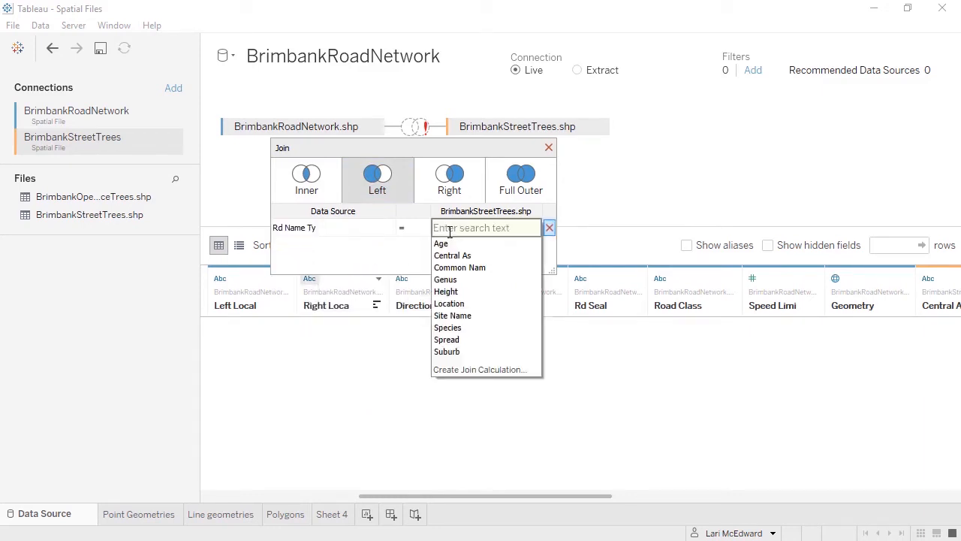
pyautogui.click(450, 315)
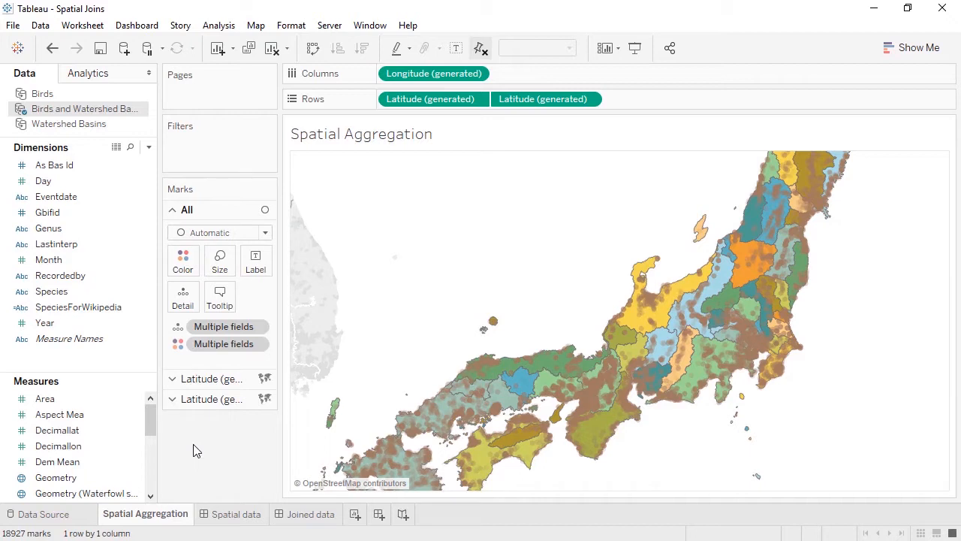
# - Examine the Spatial Aggregation map and the watershed basin and waterfowl sighting maps on the Spatial data dashboard
pyautogui.moveTo(438, 416)
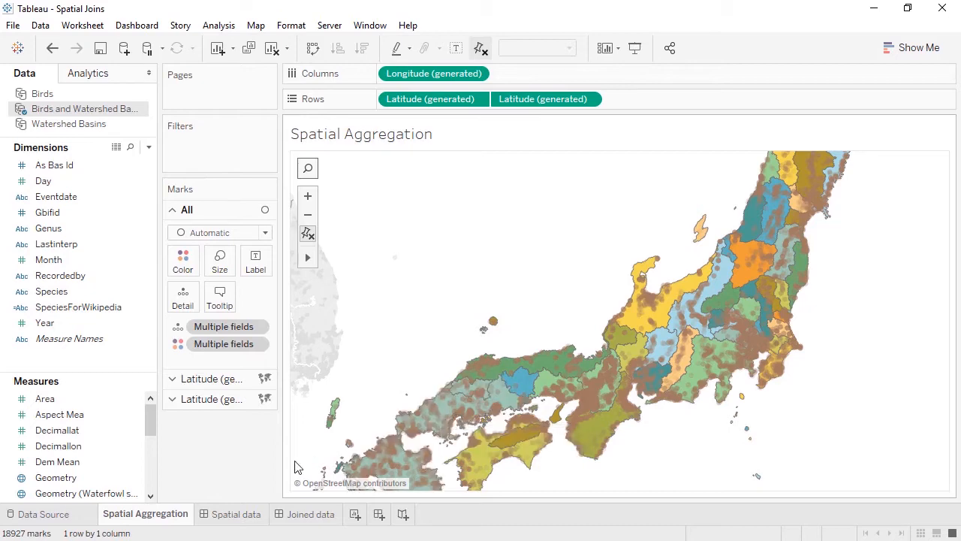
pyautogui.click(240, 515)
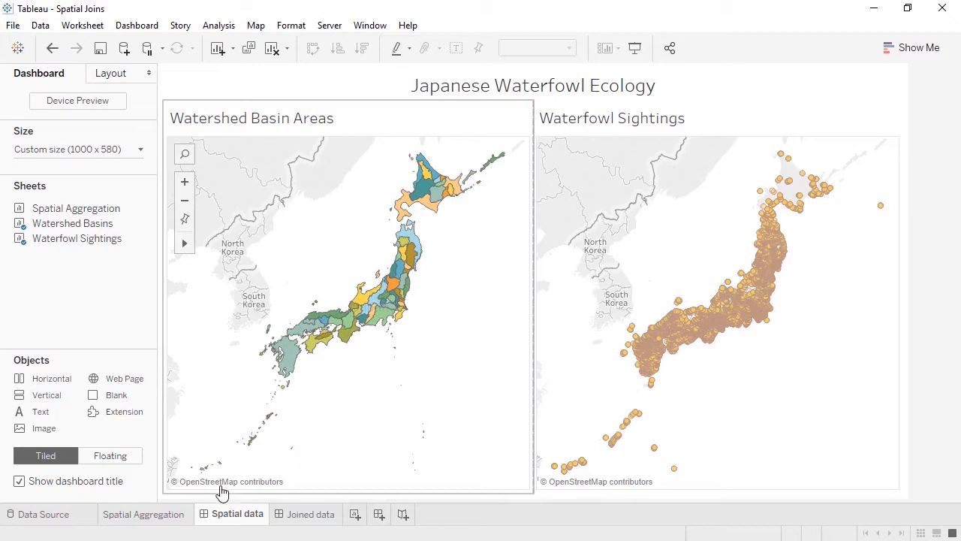
# - Add a new data source from the spatial file Japan_Basins.shp
pyautogui.click(66, 518)
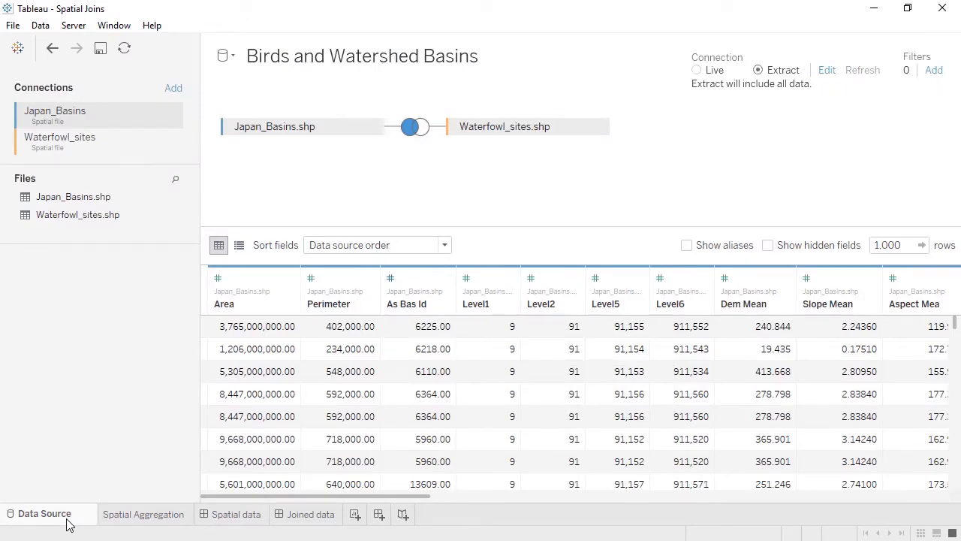
pyautogui.click(43, 27)
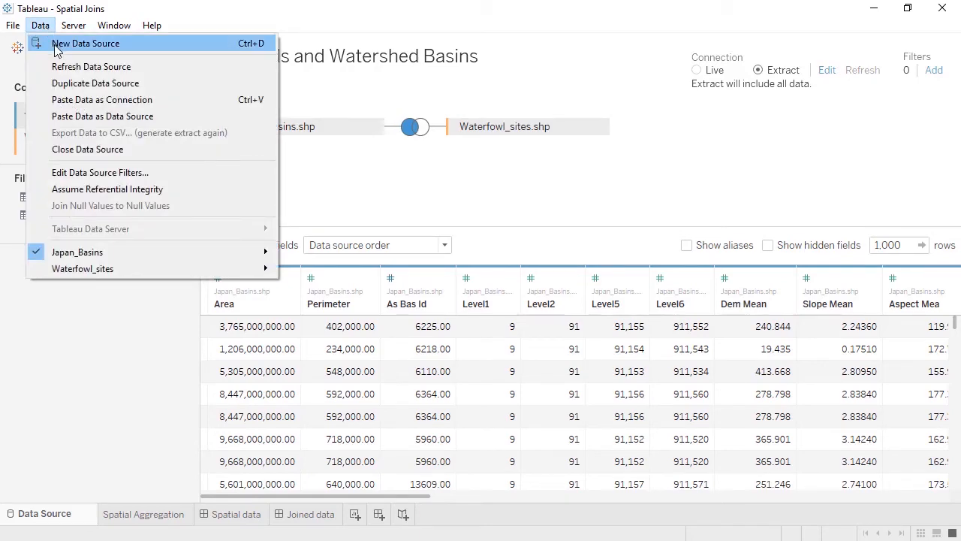
pyautogui.click(56, 48)
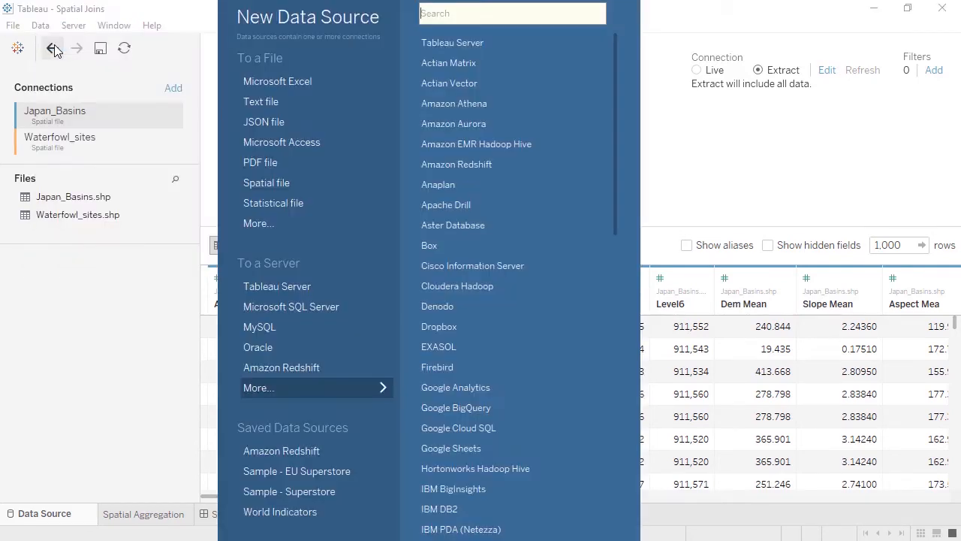
pyautogui.click(299, 182)
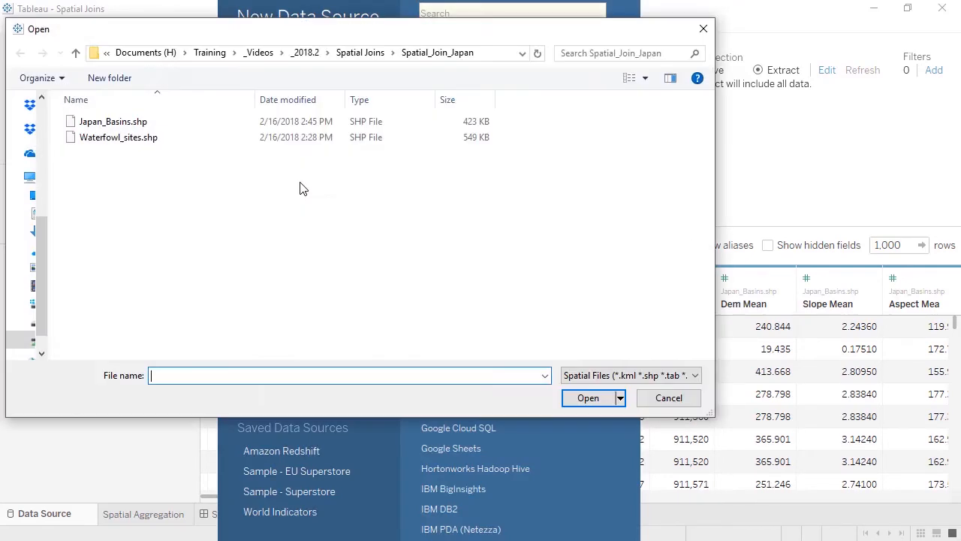
pyautogui.doubleClick(147, 137)
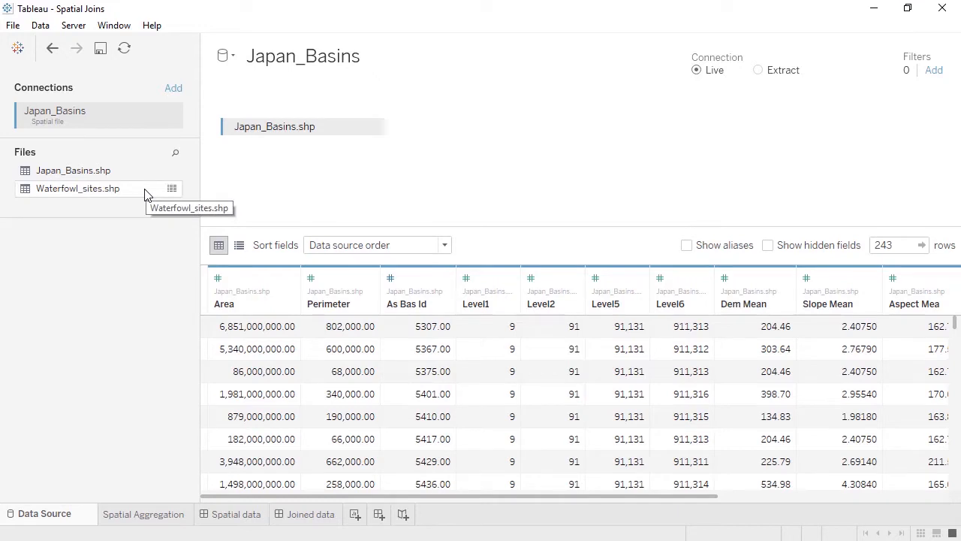
# - Join Waterfowl_sites.shp to Japan_Basins.shp as a left join, with an Intersects clause between their Geometry fields
pyautogui.moveTo(148, 194); pyautogui.dragTo(547, 141)
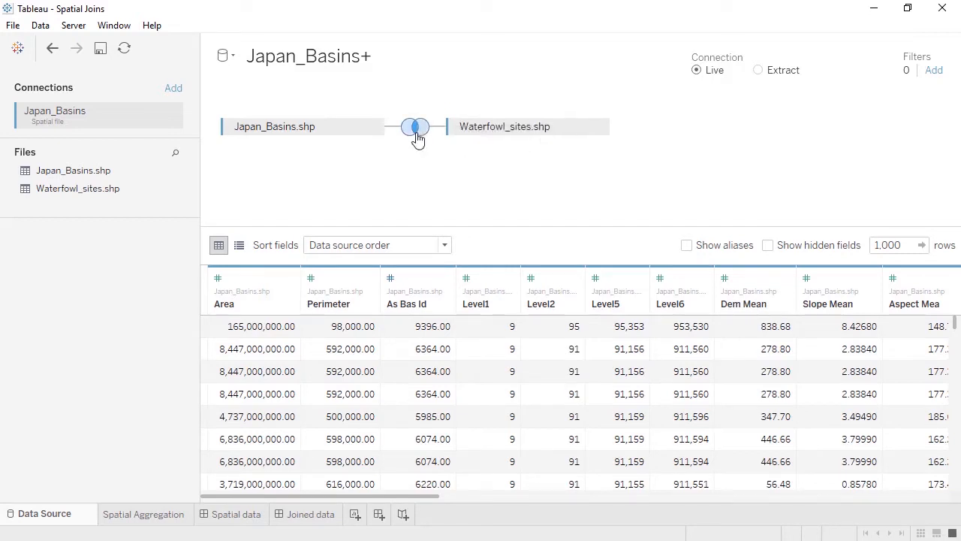
pyautogui.click(416, 129)
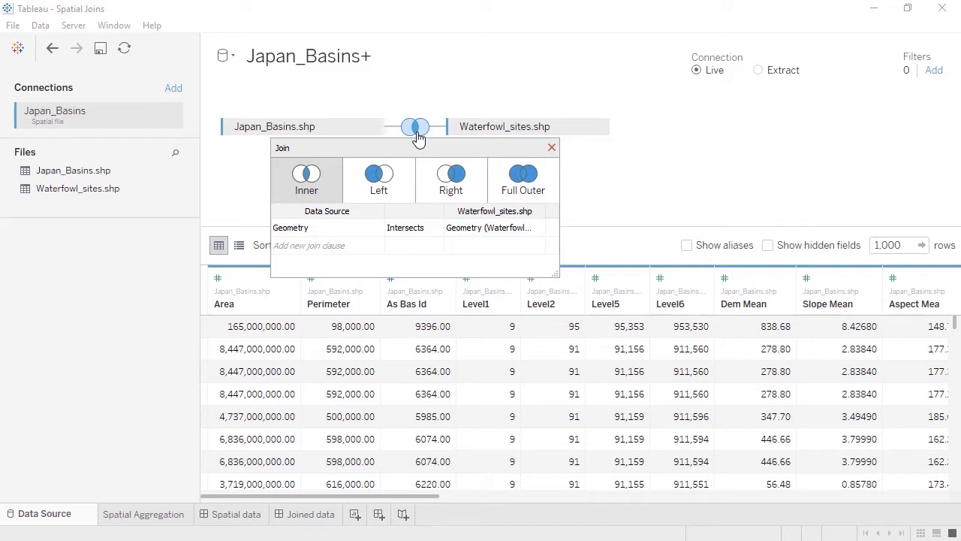
pyautogui.click(436, 227)
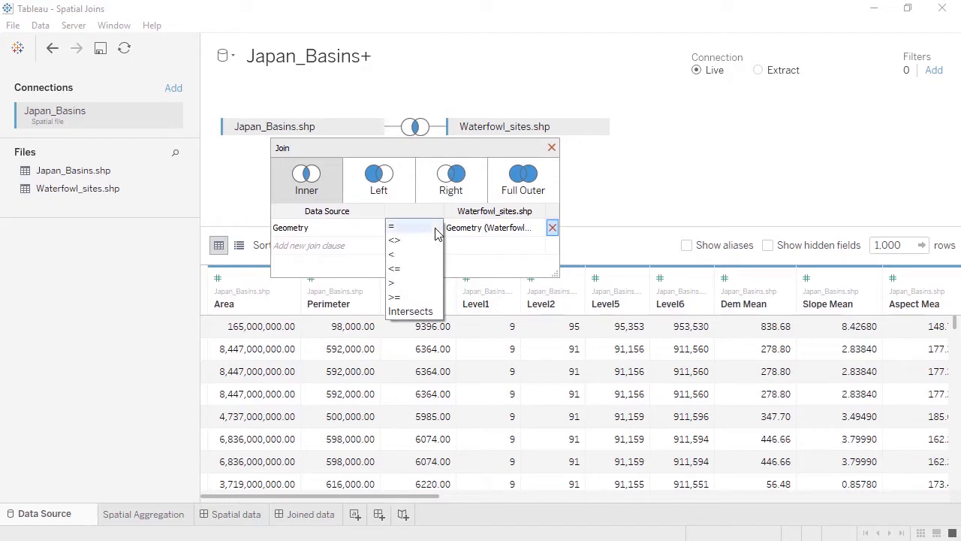
pyautogui.click(421, 311)
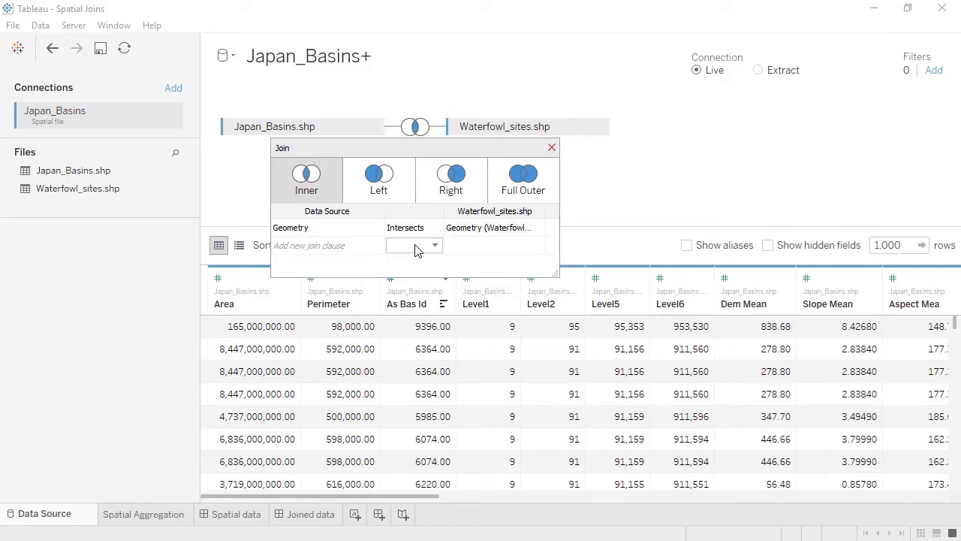
pyautogui.click(389, 193)
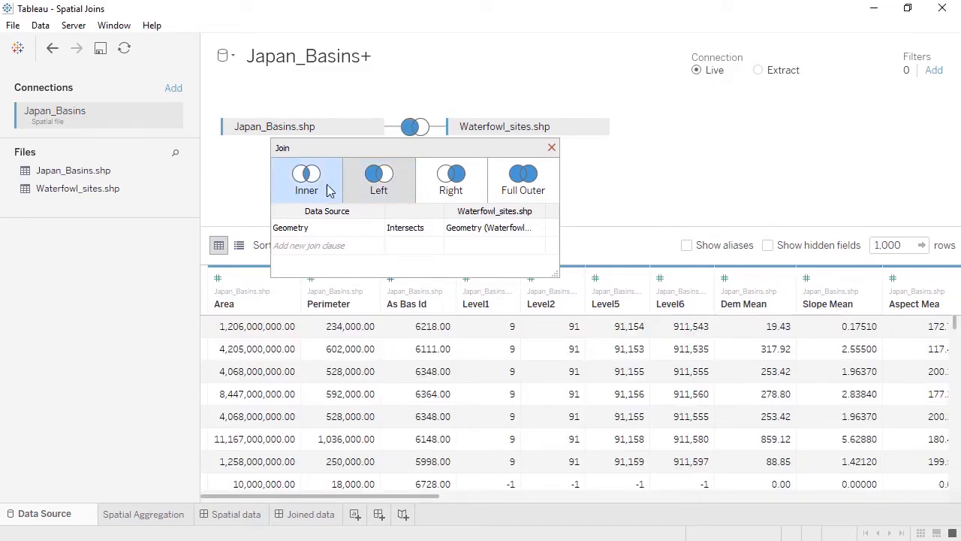
# - View the Joined data dashboard and select a river basin on the River Basin Watershed Areas map
pyautogui.click(311, 514)
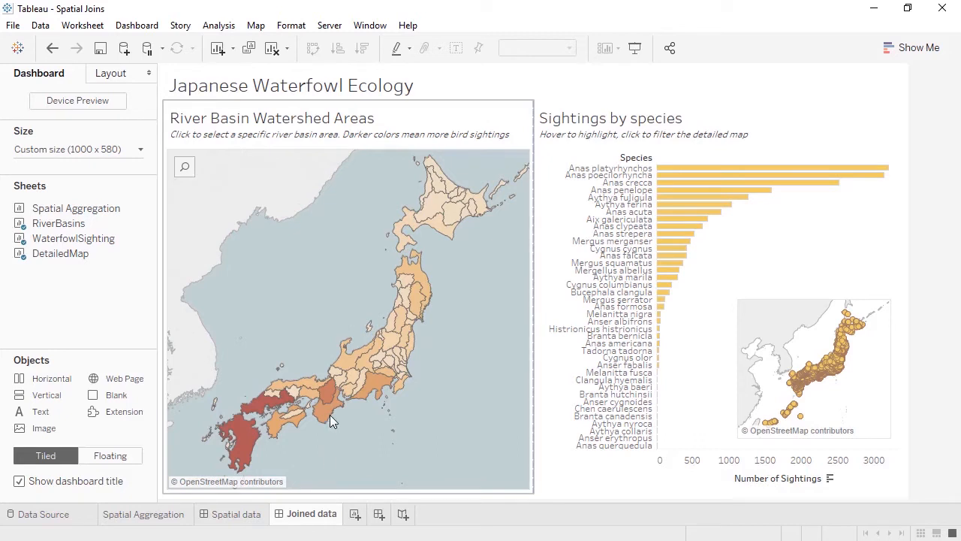
pyautogui.click(328, 395)
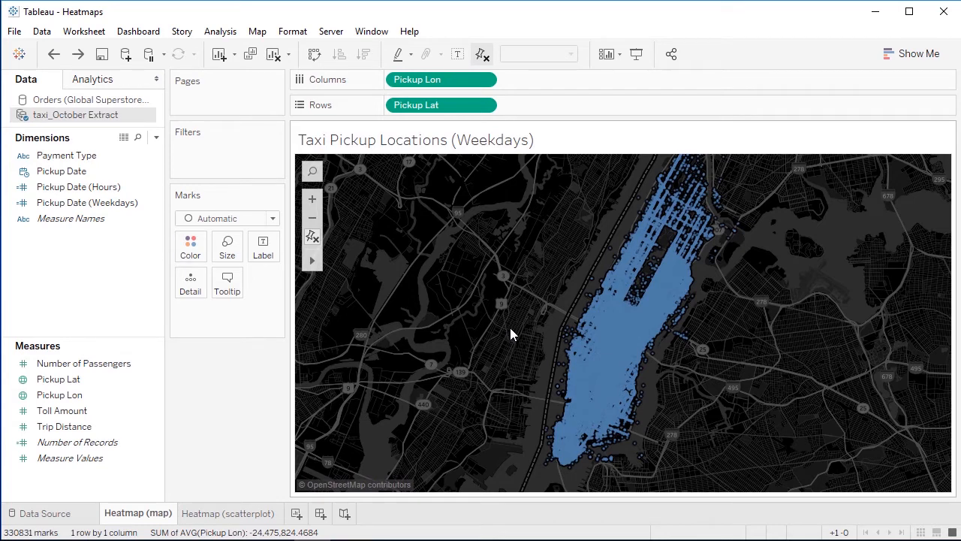
# - Set the mark type of the Taxi Pickup Locations (Weekdays) map to Density
pyautogui.moveTo(581, 327)
pyautogui.click(272, 218)
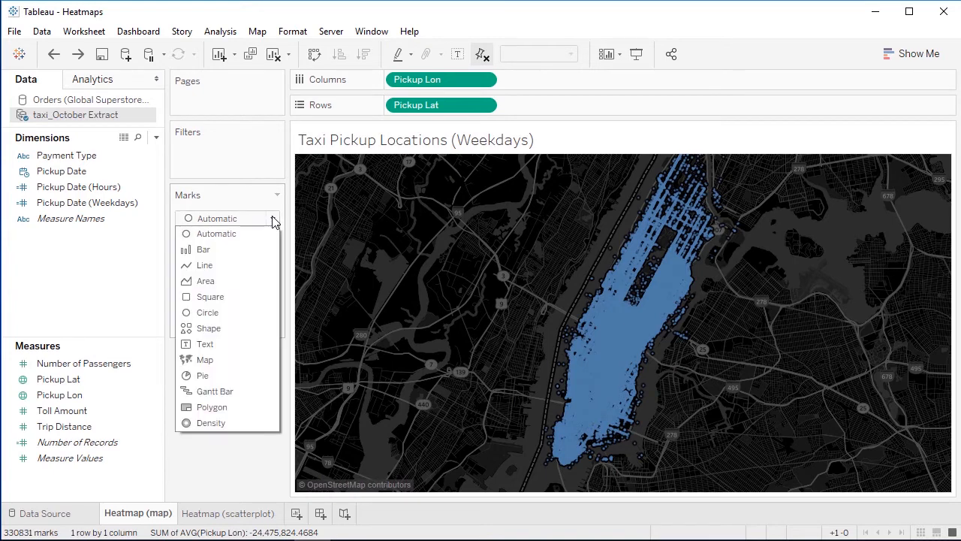
pyautogui.click(229, 423)
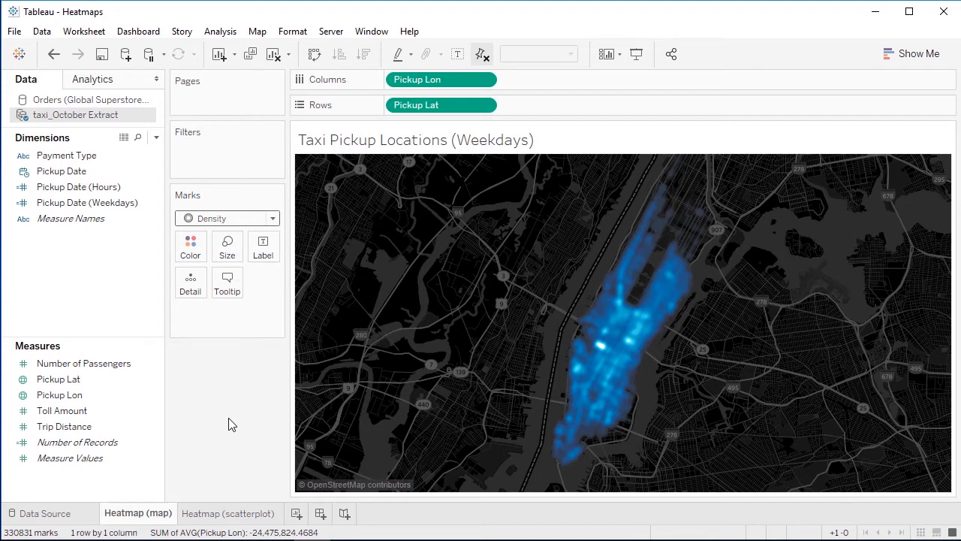
# - Recolour the taxi pickup density map with the Sunrise-Sunset Diverging palette, 83% opacity and 74% intensity
pyautogui.moveTo(601, 350)
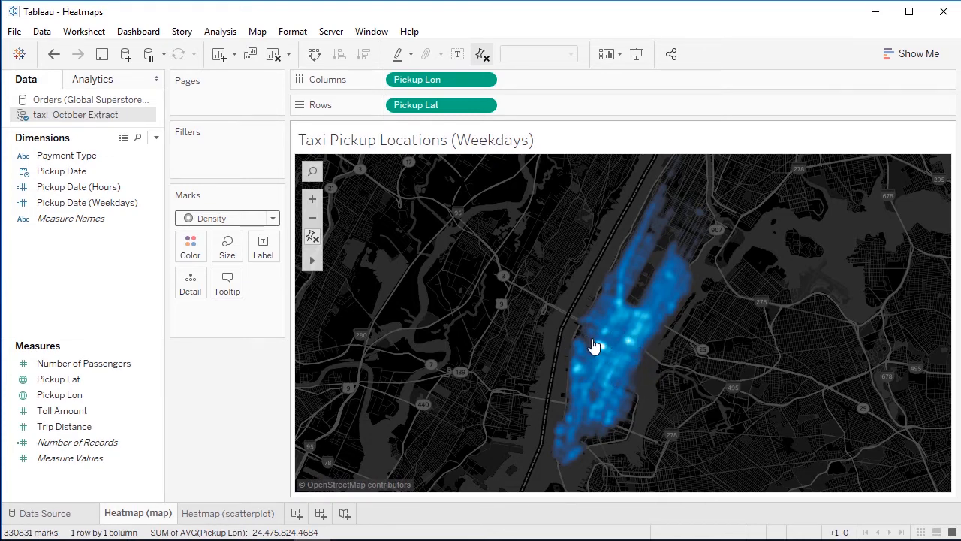
pyautogui.click(192, 246)
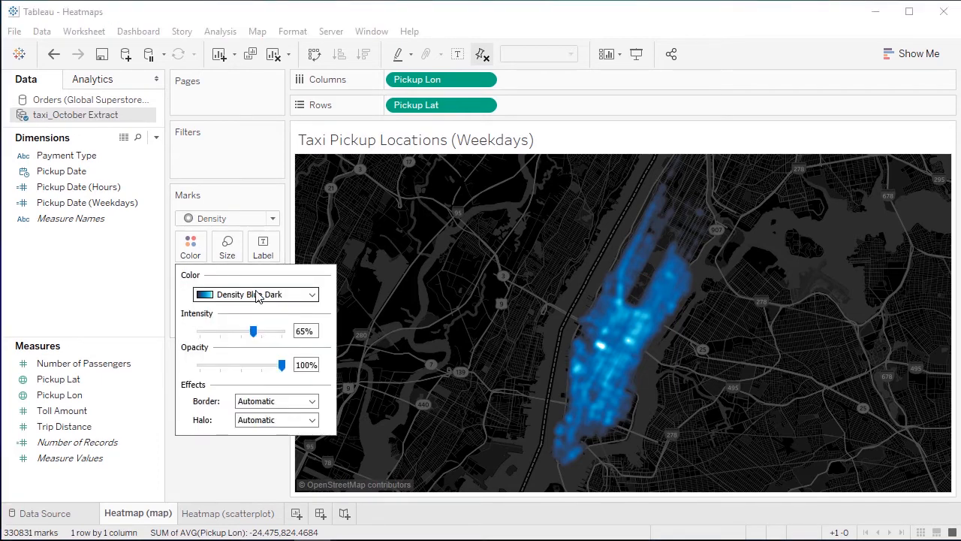
pyautogui.click(257, 294)
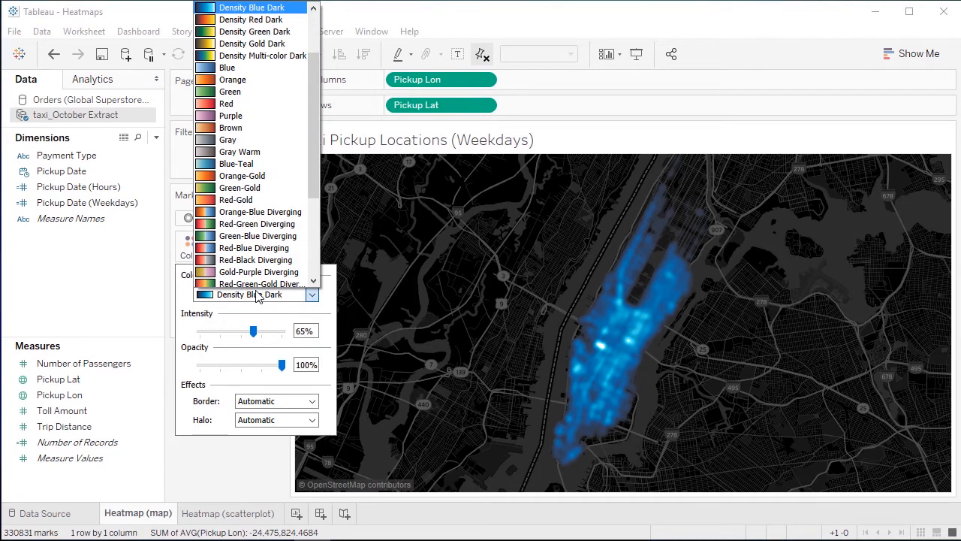
pyautogui.scroll(-4, 255, 278)
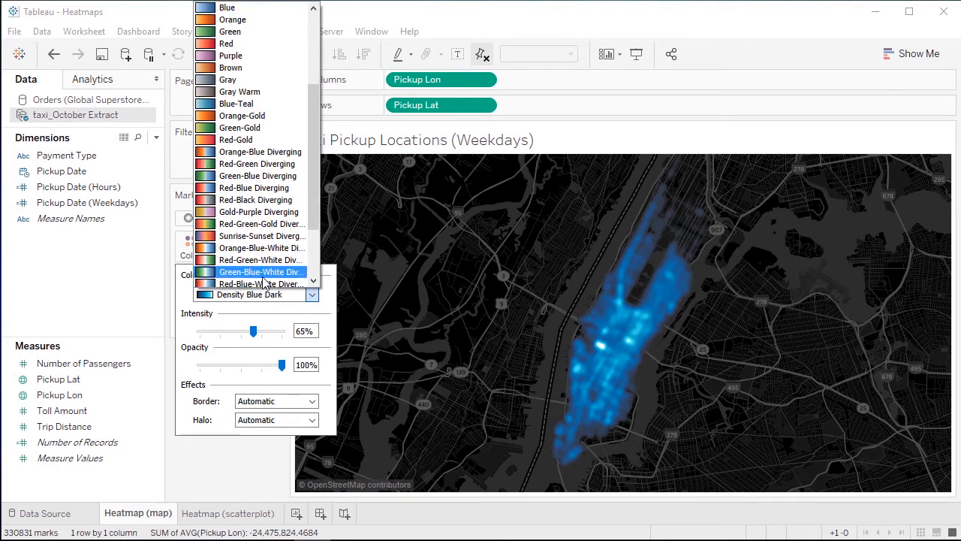
pyautogui.click(251, 164)
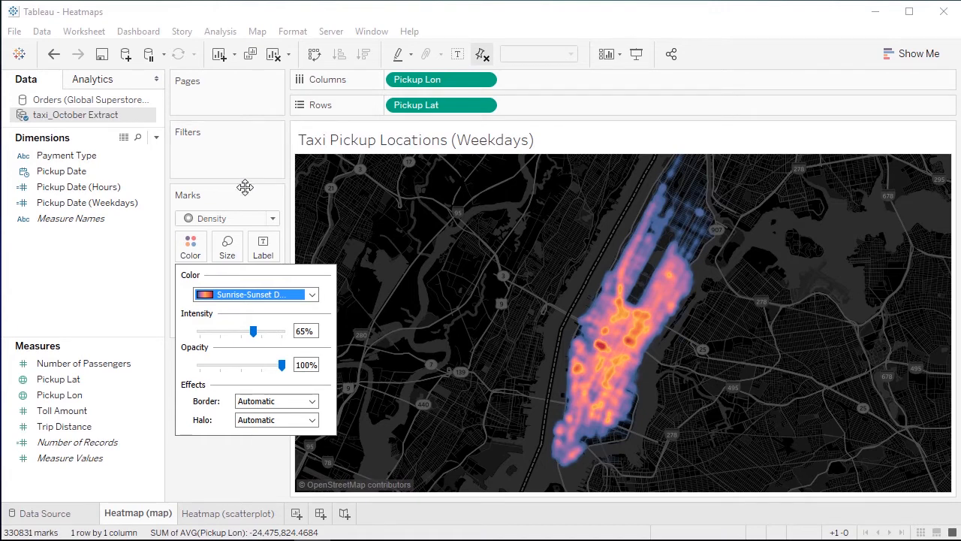
pyautogui.moveTo(282, 366); pyautogui.dragTo(268, 365)
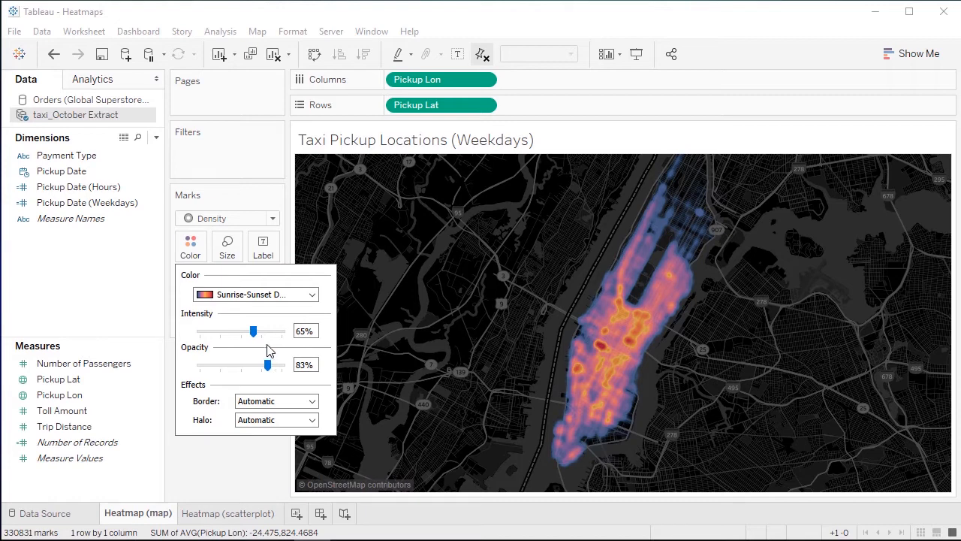
pyautogui.moveTo(253, 331); pyautogui.dragTo(262, 338)
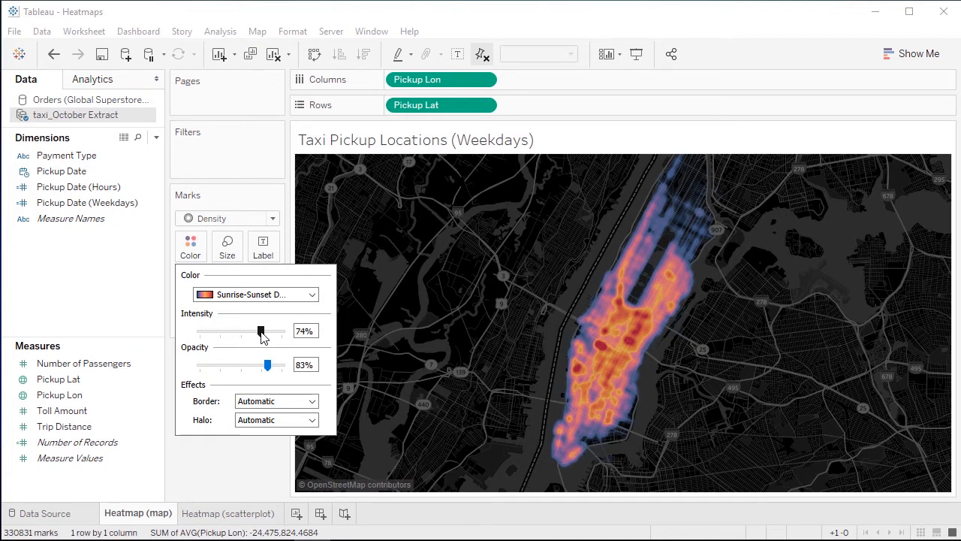
# - Increase the size of the density marks slightly on the Taxi Pickup Locations (Weekdays) map
pyautogui.click(229, 249)
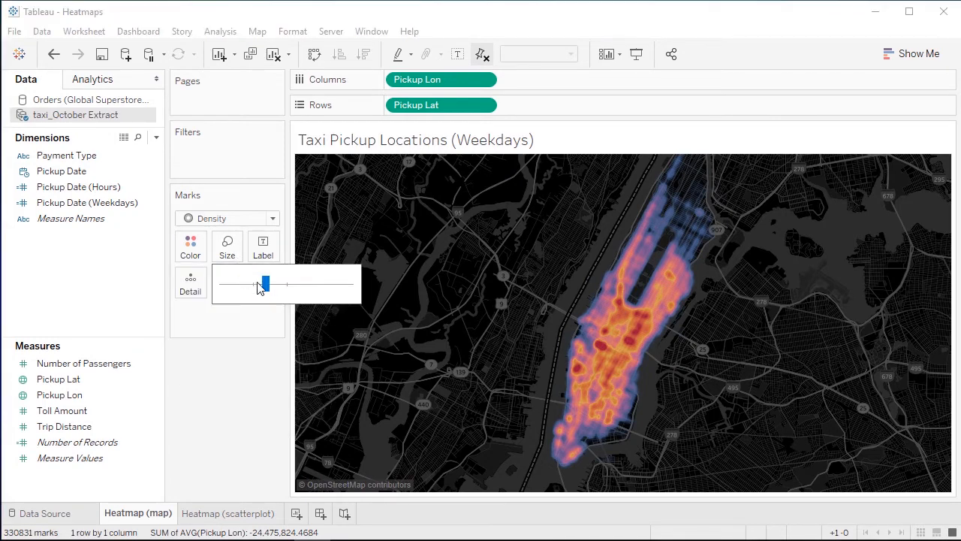
pyautogui.moveTo(270, 291); pyautogui.dragTo(287, 293)
pyautogui.click(219, 361)
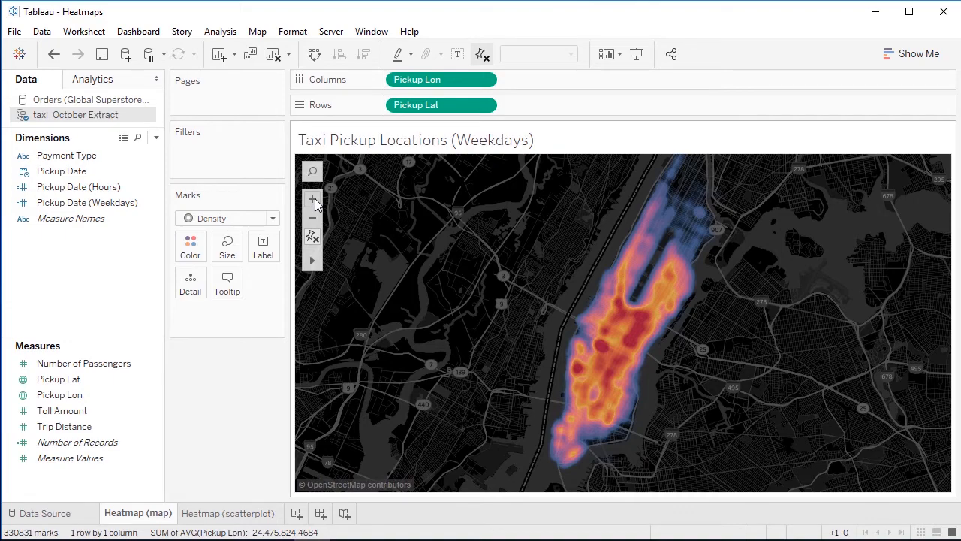
# - Weight the taxi pickup density colouring by the Toll Amount measure
pyautogui.click(313, 200)
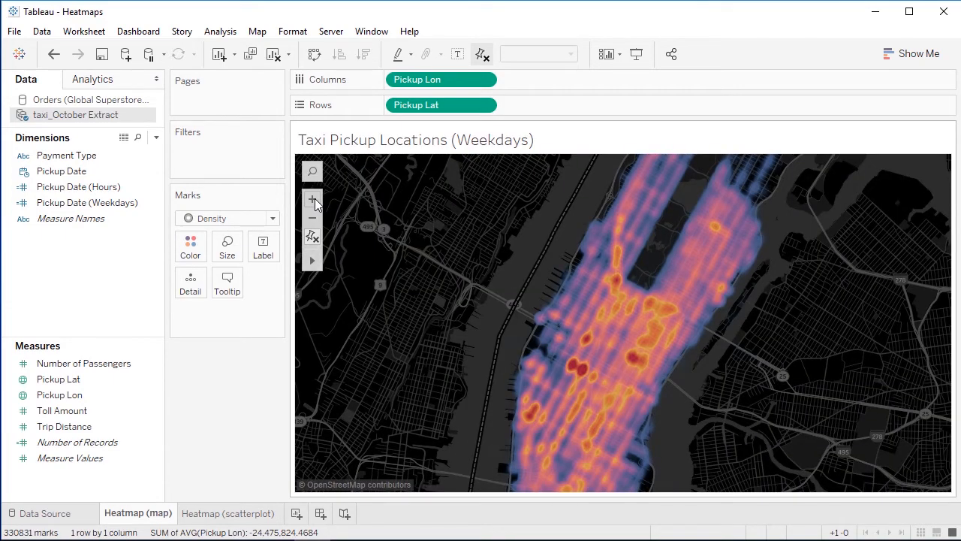
pyautogui.click(313, 218)
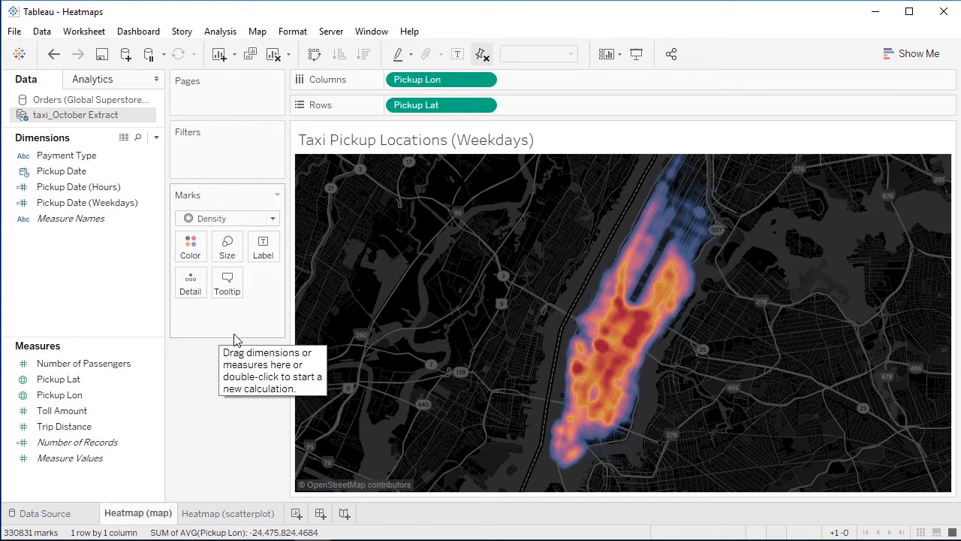
pyautogui.moveTo(73, 411); pyautogui.dragTo(192, 258)
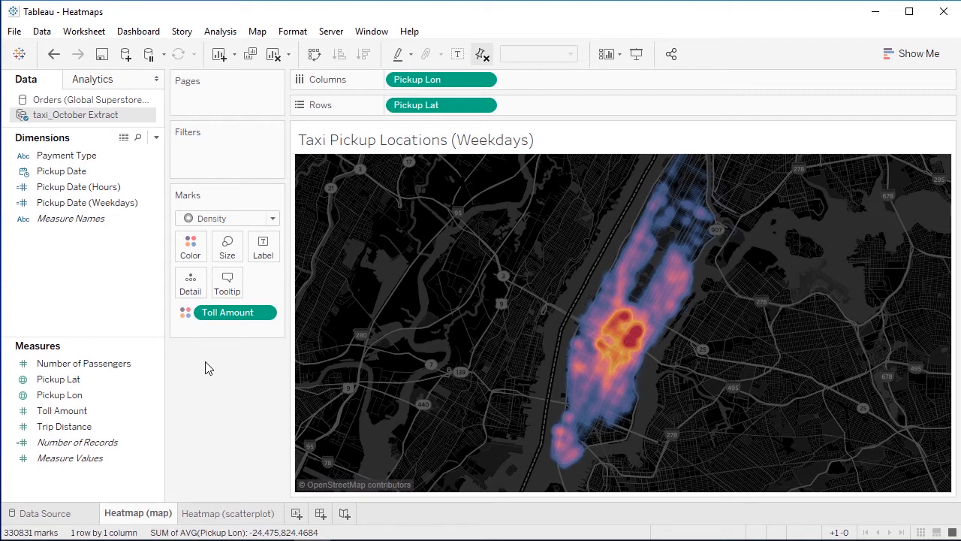
# - Change the mark type of the Sales vs. Profit scatterplot to Density on the Heatmap (scatterplot) sheet
pyautogui.click(220, 514)
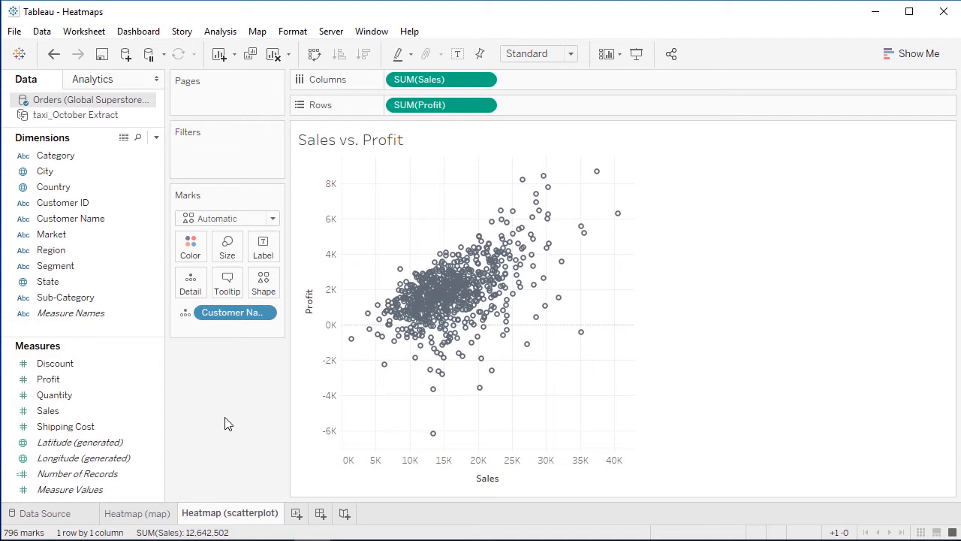
pyautogui.click(273, 218)
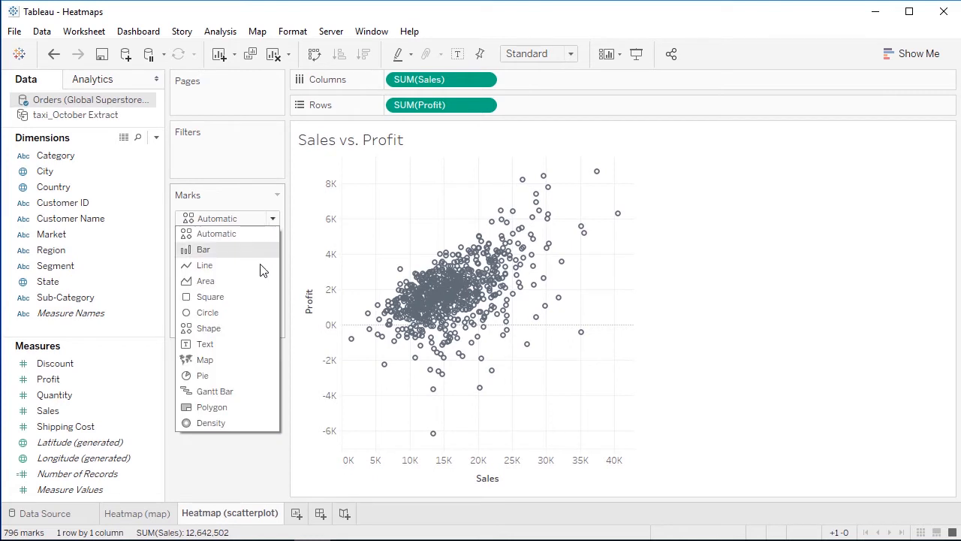
pyautogui.click(230, 421)
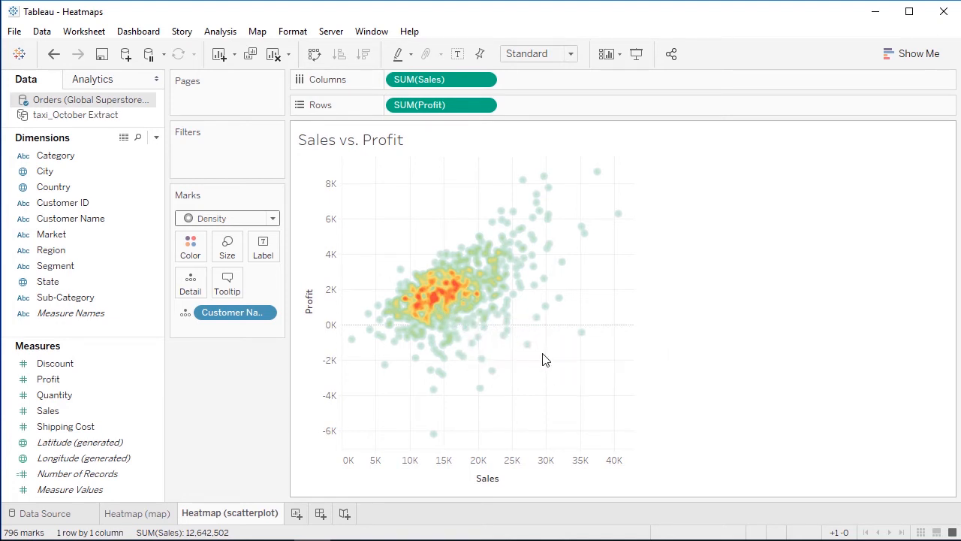
# - Select the customers with sales above about 15K and profit below about 2K, and keep only those marks in the scatterplot
pyautogui.moveTo(545, 358); pyautogui.dragTo(449, 291)
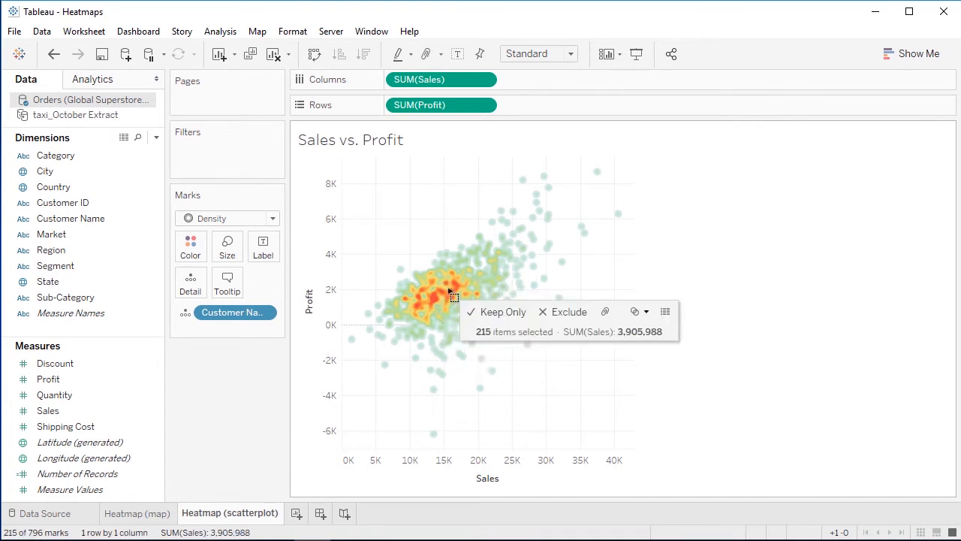
pyautogui.click(489, 311)
pyautogui.click(468, 315)
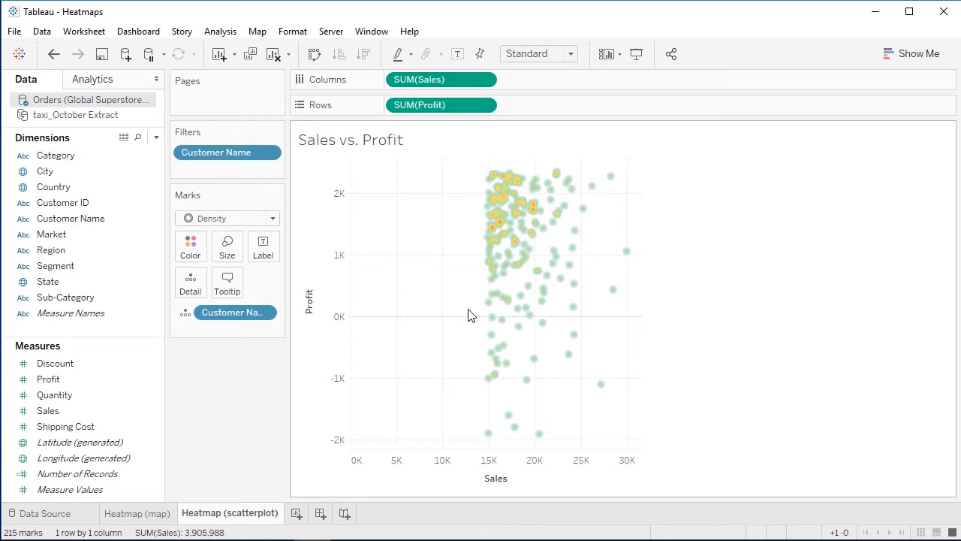
# - Page the taxi heatmap by Pickup Date (Hours) and play the hourly animation forward
pyautogui.click(129, 514)
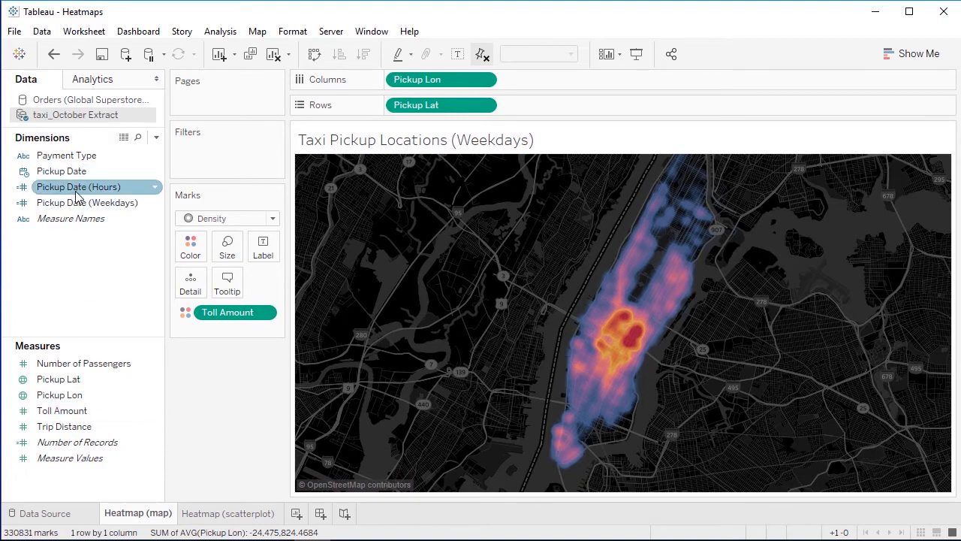
pyautogui.moveTo(78, 187); pyautogui.dragTo(206, 101)
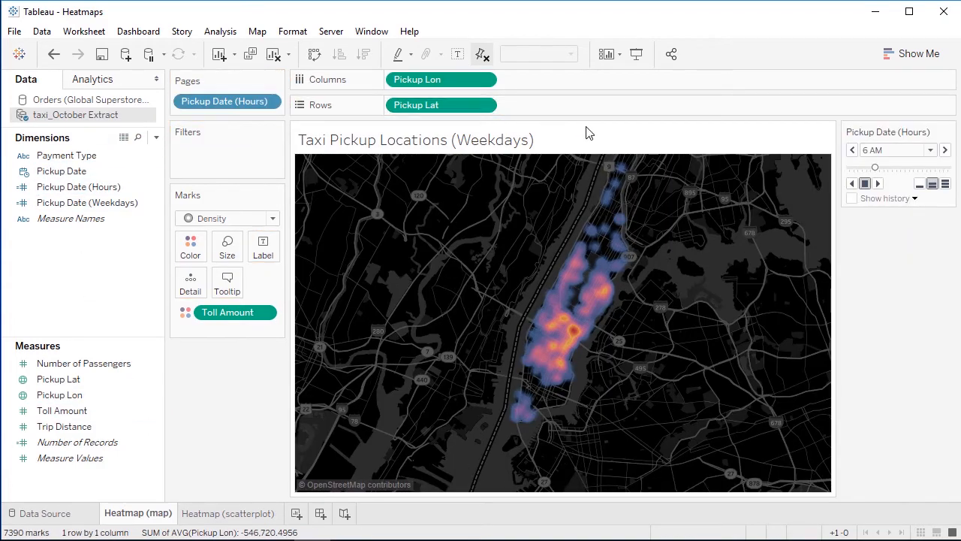
pyautogui.click(879, 184)
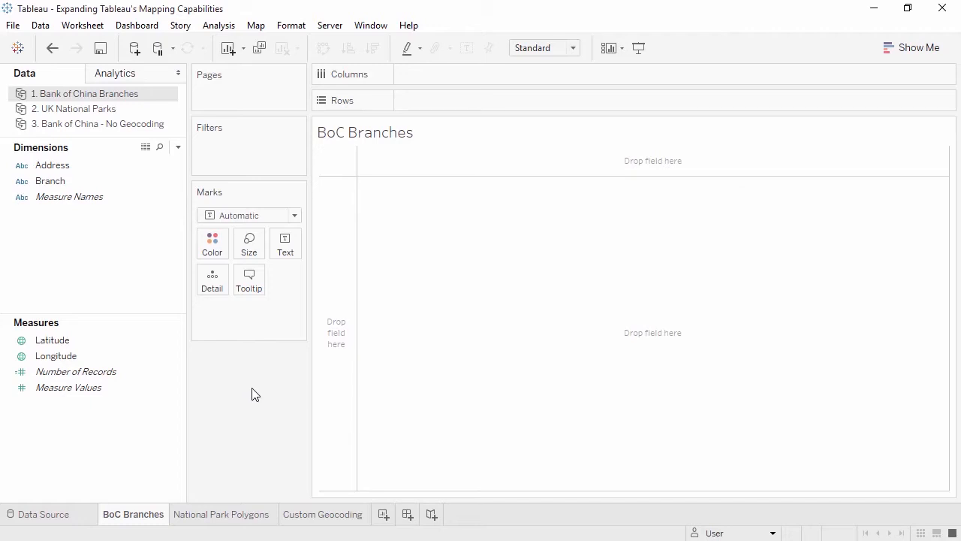
# - Examine the underlying rows of the Bank of China Branches data source, including the Branch, Latitude and Longitude columns
pyautogui.click(145, 151)
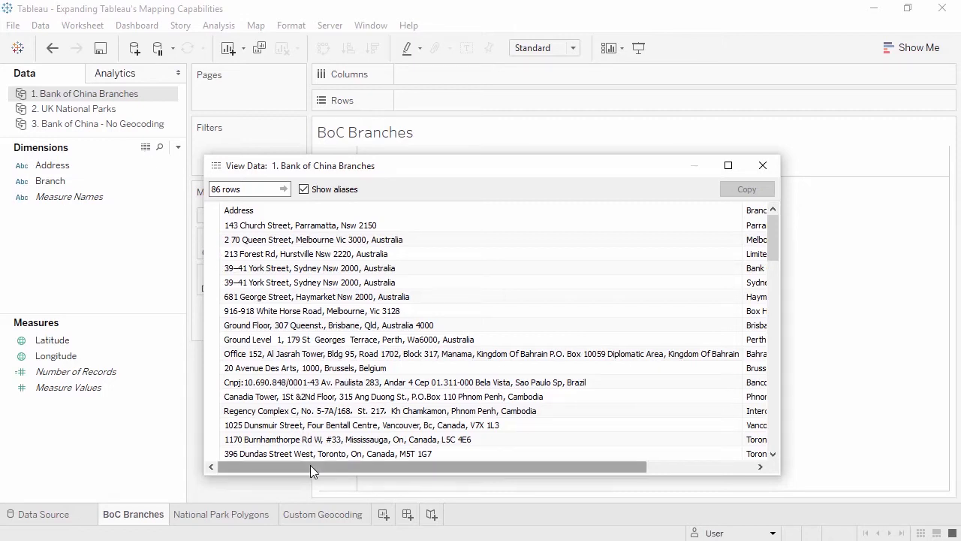
pyautogui.moveTo(321, 468); pyautogui.dragTo(390, 468)
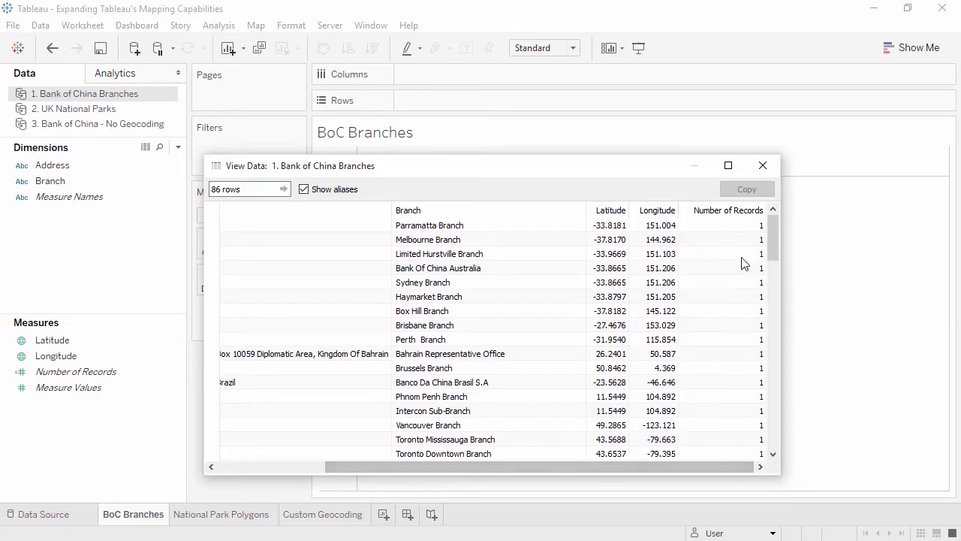
pyautogui.click(766, 168)
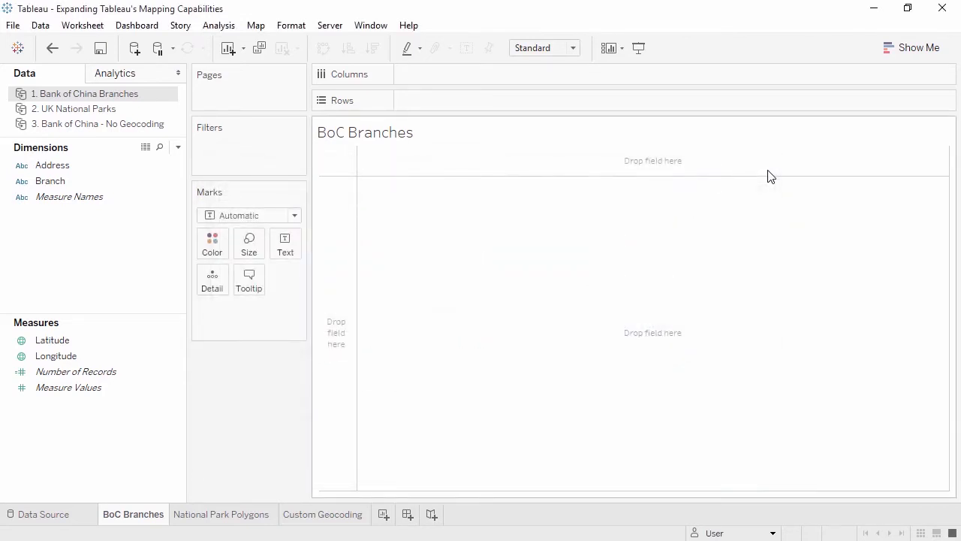
# - Build the BoC Branches map from the Latitude and Longitude measures, labelling each point with Branch
pyautogui.click(162, 341)
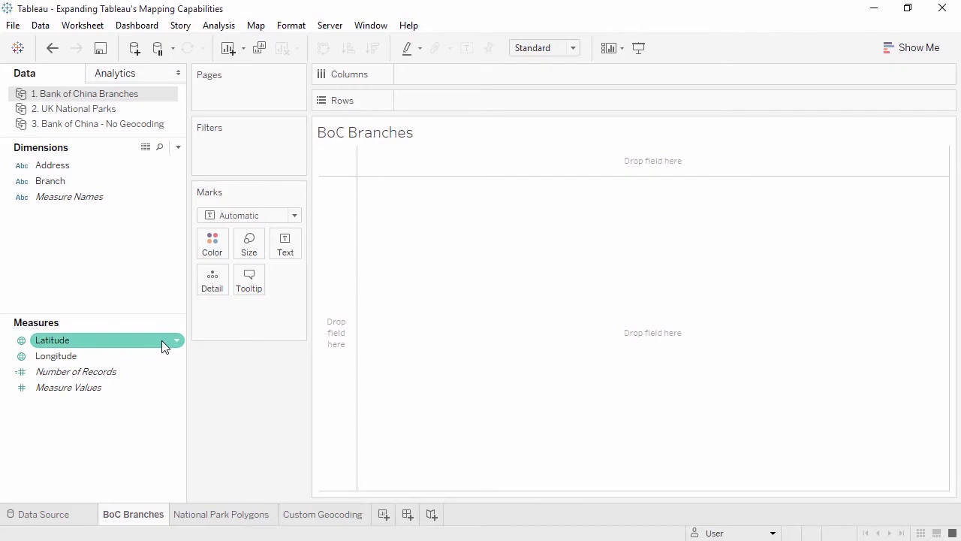
pyautogui.doubleClick(162, 340)
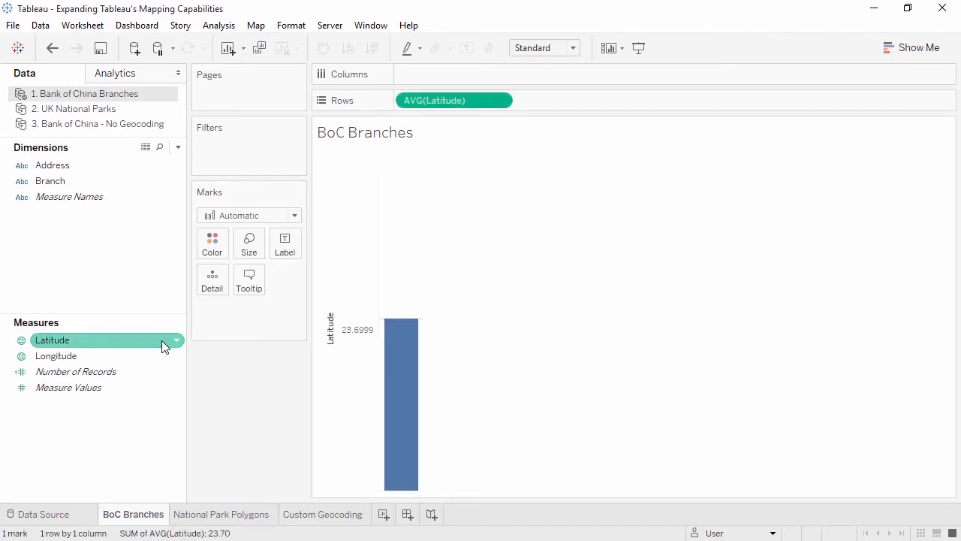
pyautogui.doubleClick(156, 350)
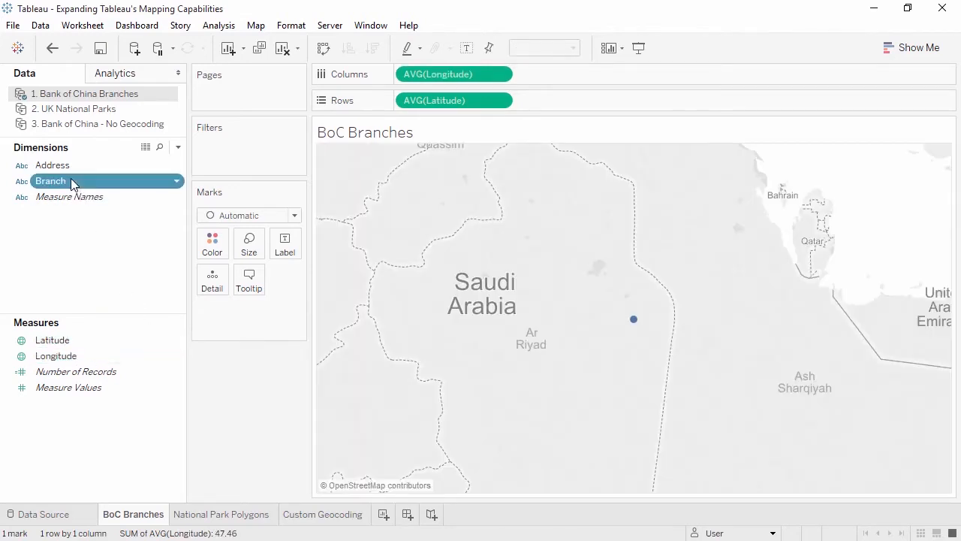
pyautogui.moveTo(73, 184); pyautogui.dragTo(284, 248)
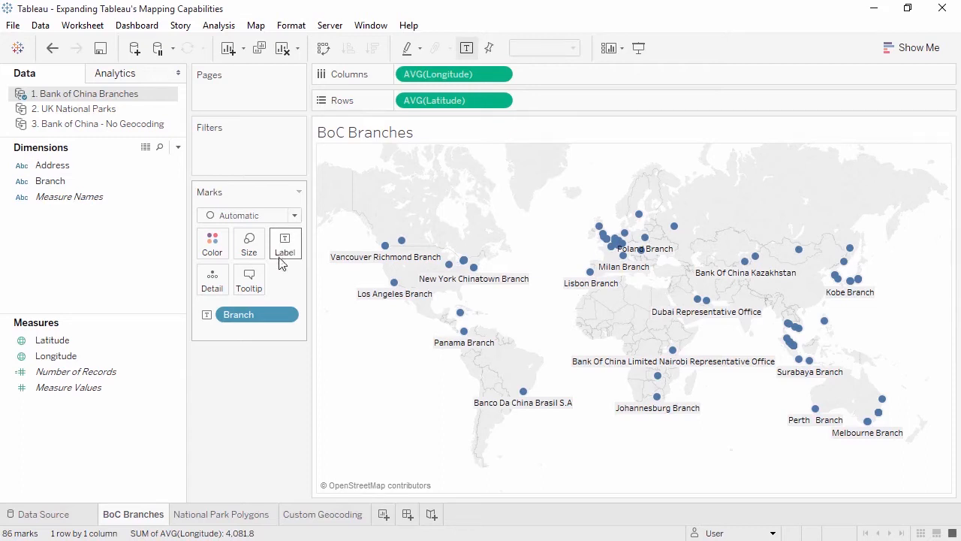
# - On the National Park Polygons sheet, switch to the UK National Parks data source and set the mark type to Polygon
pyautogui.click(254, 514)
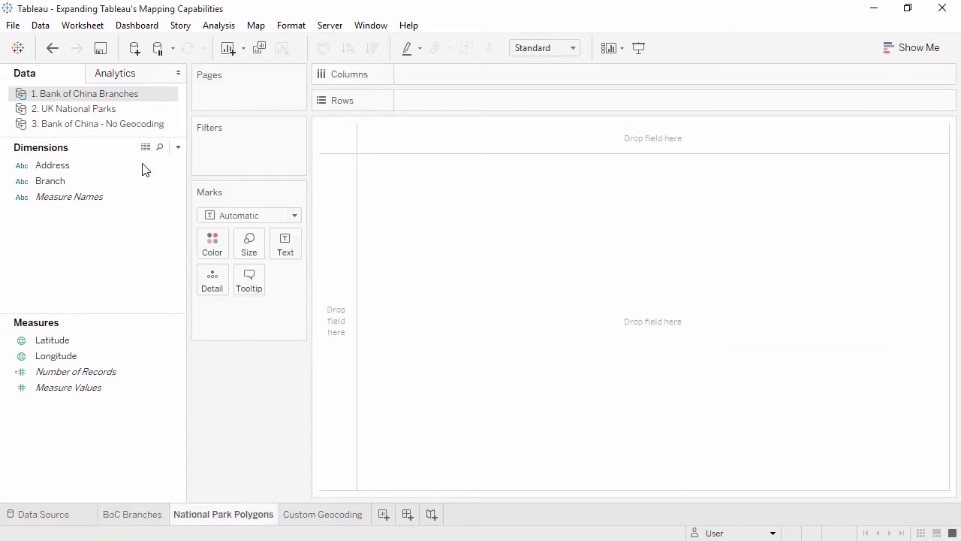
pyautogui.click(132, 108)
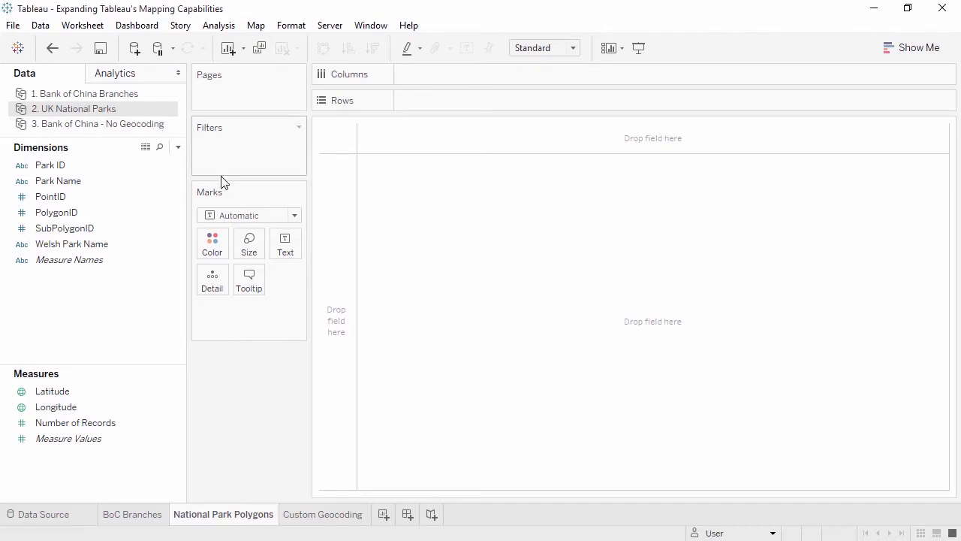
pyautogui.click(248, 213)
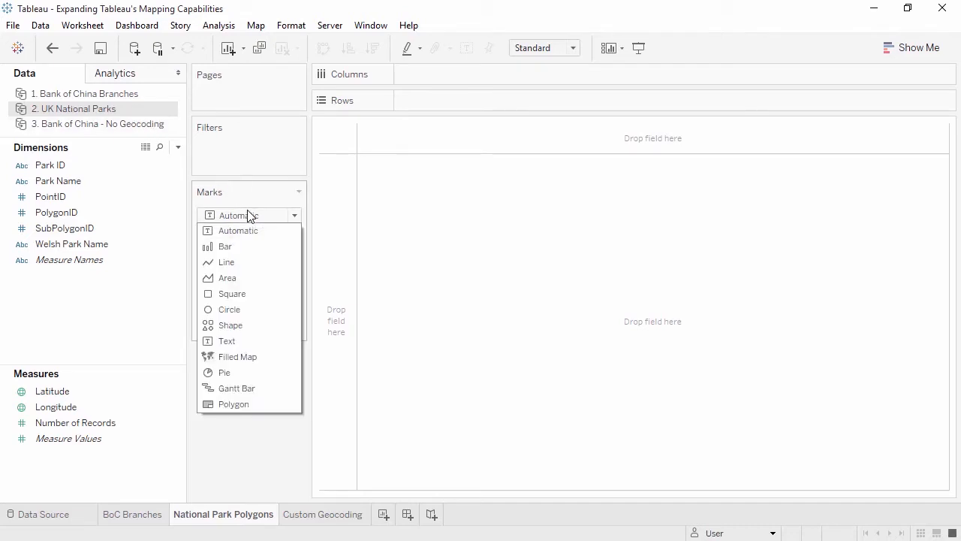
pyautogui.click(248, 404)
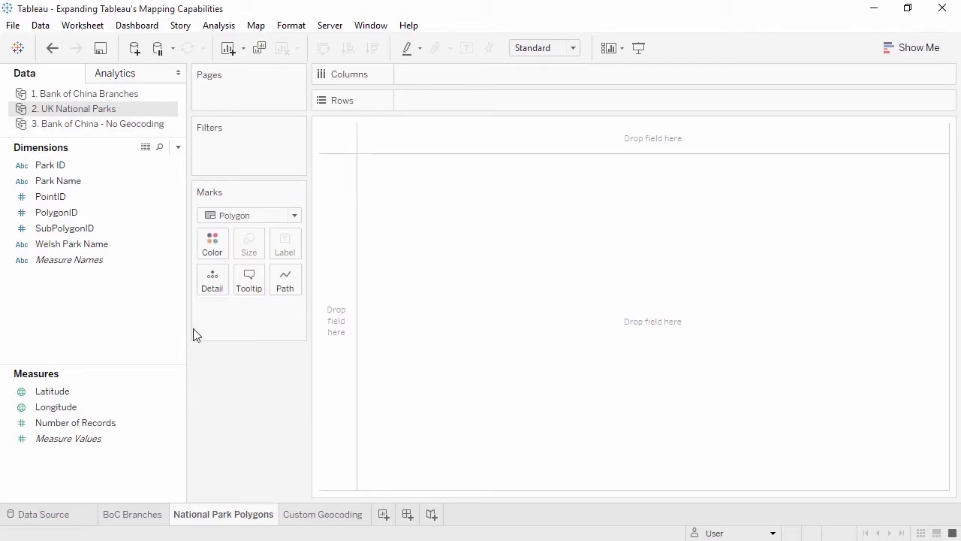
# - Define the park polygons with Park Name, PolygonID and SubPolygonID as detail and PointID as the path
pyautogui.click(116, 182)
pyautogui.moveTo(116, 187); pyautogui.dragTo(212, 287)
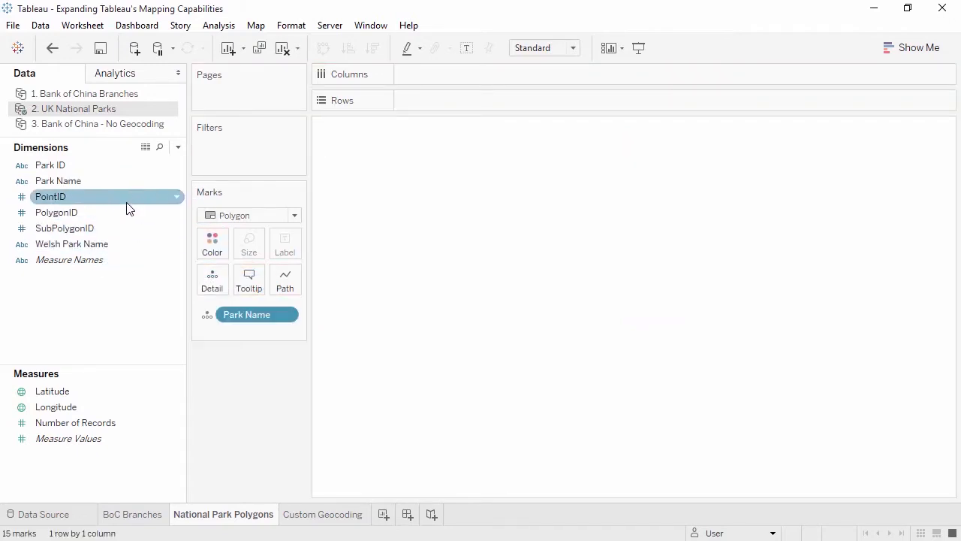
pyautogui.moveTo(128, 199); pyautogui.dragTo(276, 281)
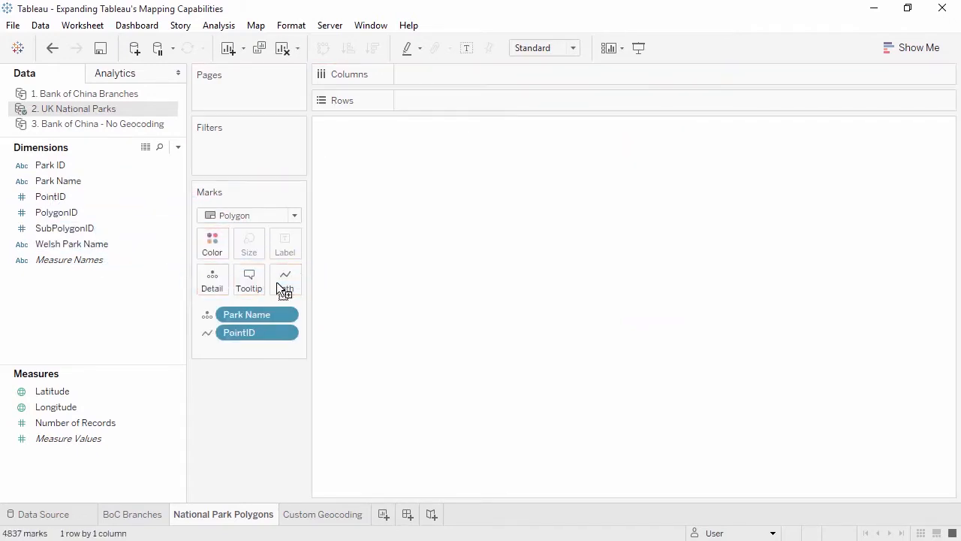
pyautogui.moveTo(155, 222); pyautogui.dragTo(210, 277)
pyautogui.moveTo(148, 230); pyautogui.dragTo(209, 289)
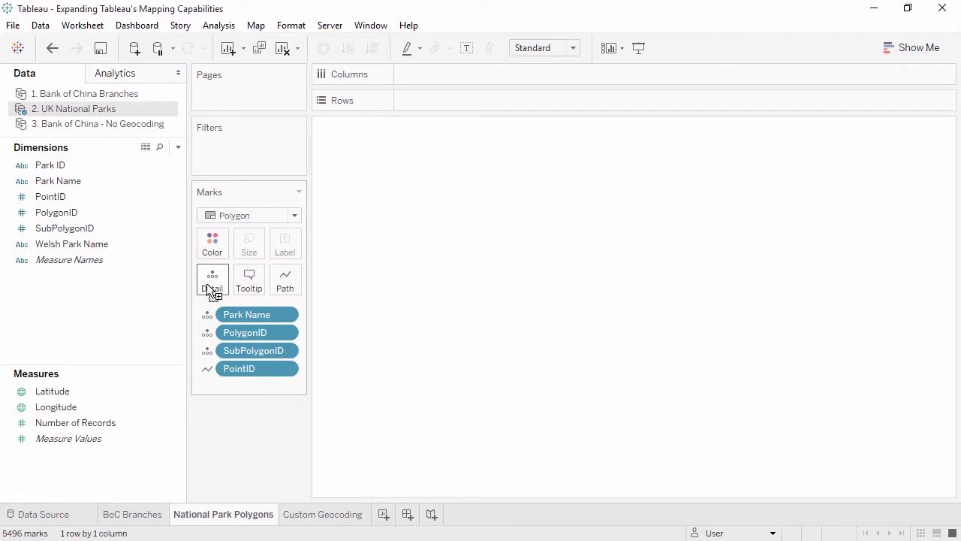
# - Plot the national park polygons on a map with the Latitude measure on rows and Longitude on columns
pyautogui.doubleClick(118, 392)
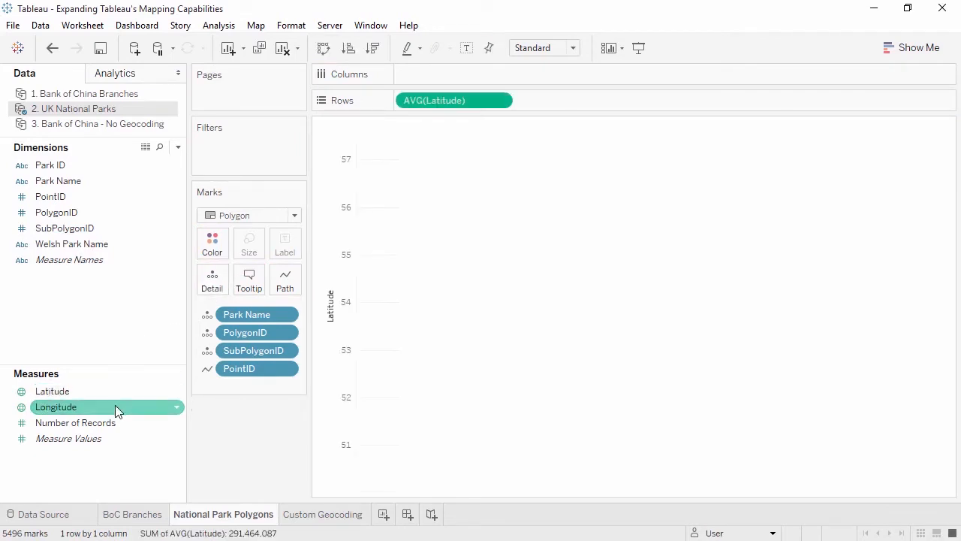
pyautogui.doubleClick(115, 406)
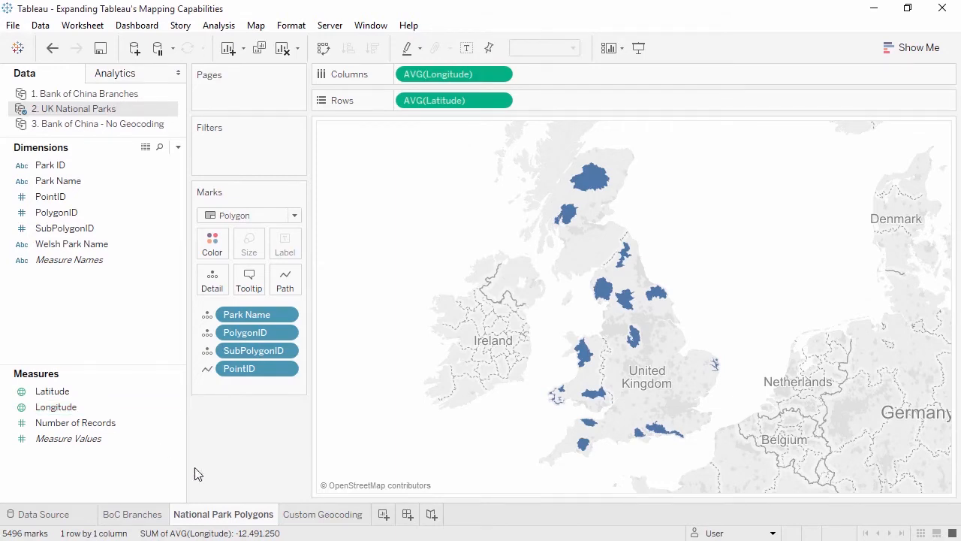
# - On the Custom Geocoding sheet, use the Bank of China - No Geocoding source and import custom geocoding from the Expanding Tableau's Mapping Capabilities folder
pyautogui.click(297, 518)
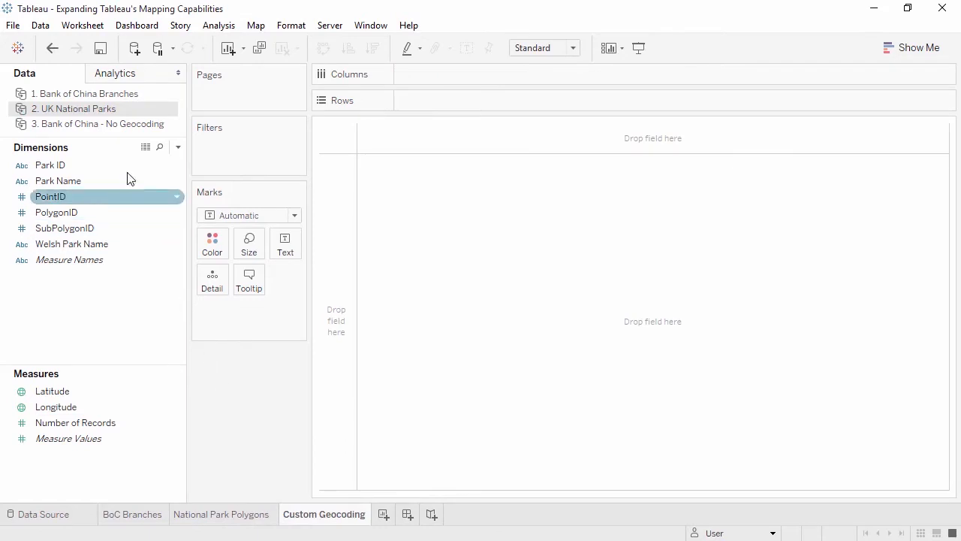
pyautogui.click(119, 126)
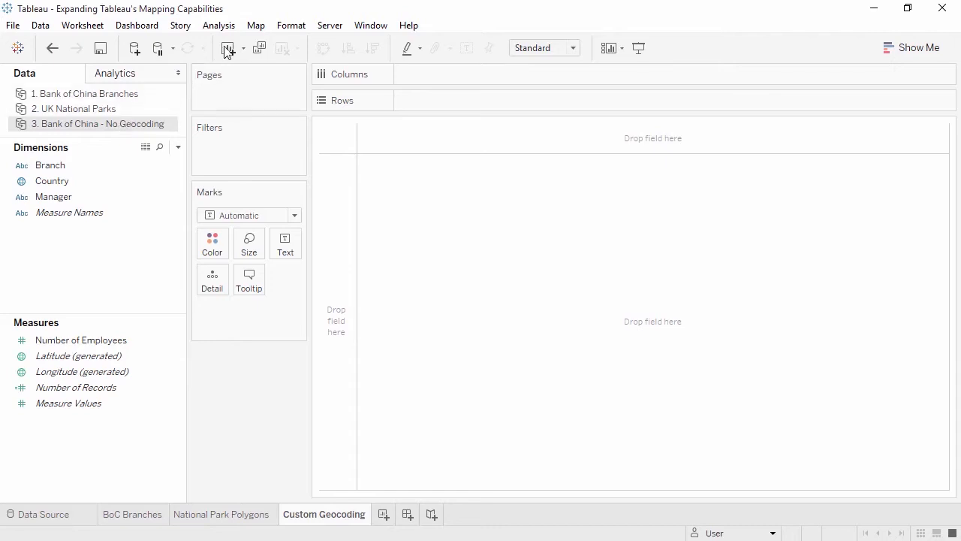
pyautogui.click(254, 28)
pyautogui.moveTo(275, 77)
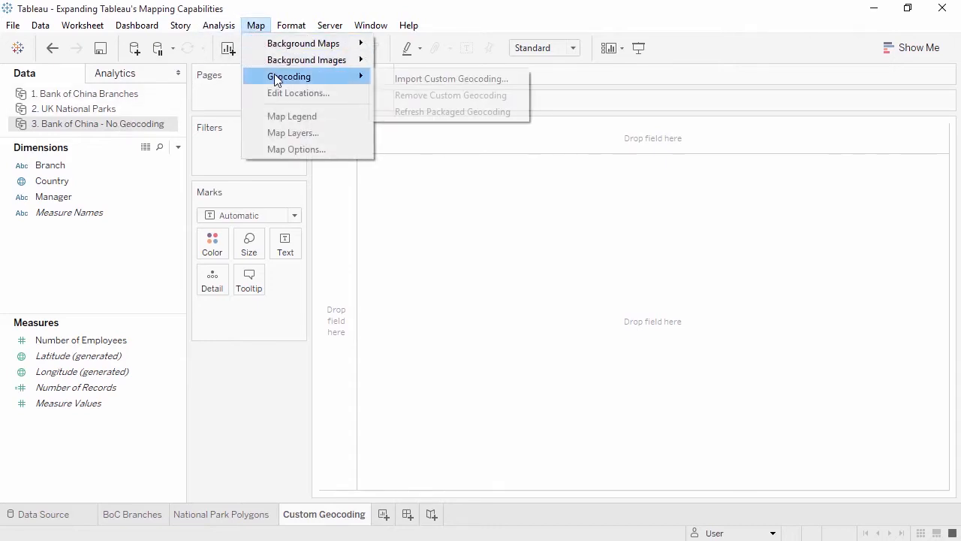
pyautogui.click(401, 82)
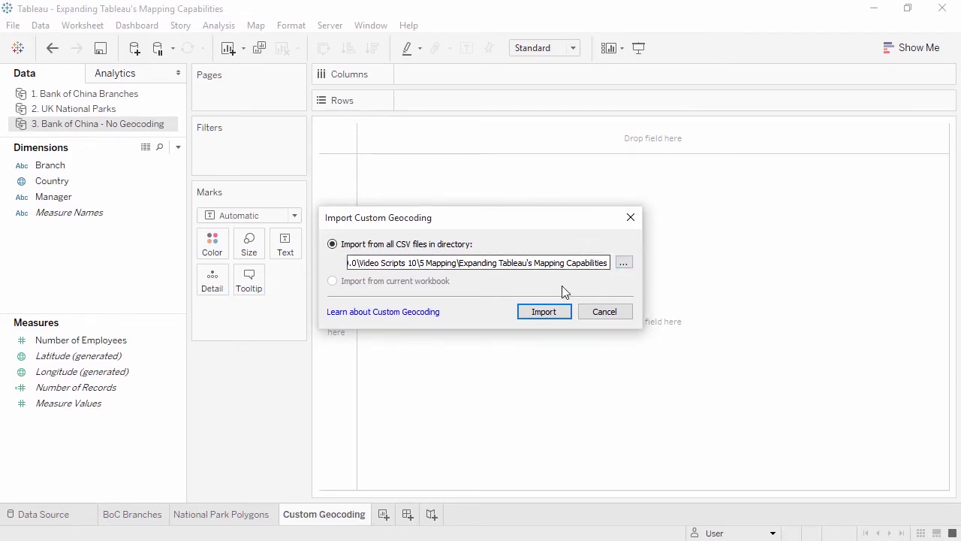
pyautogui.click(544, 311)
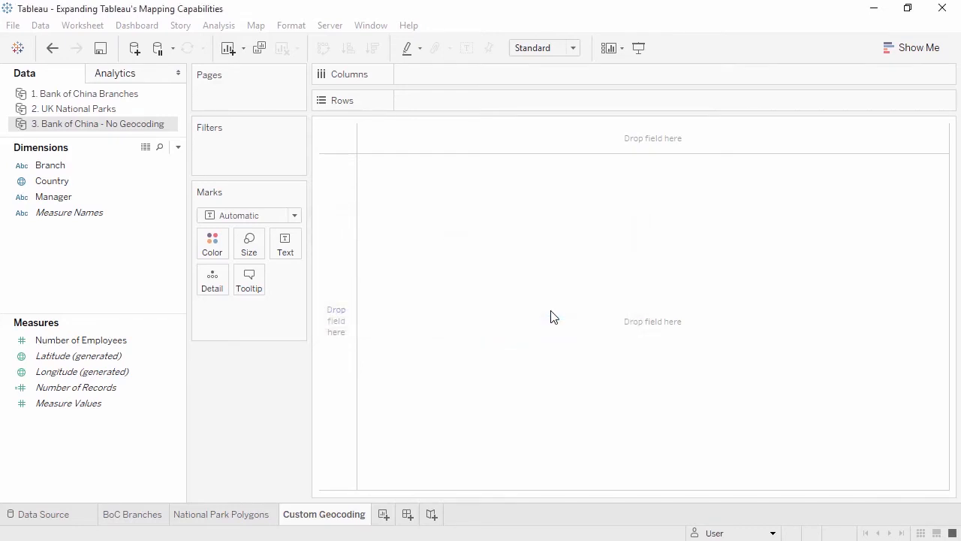
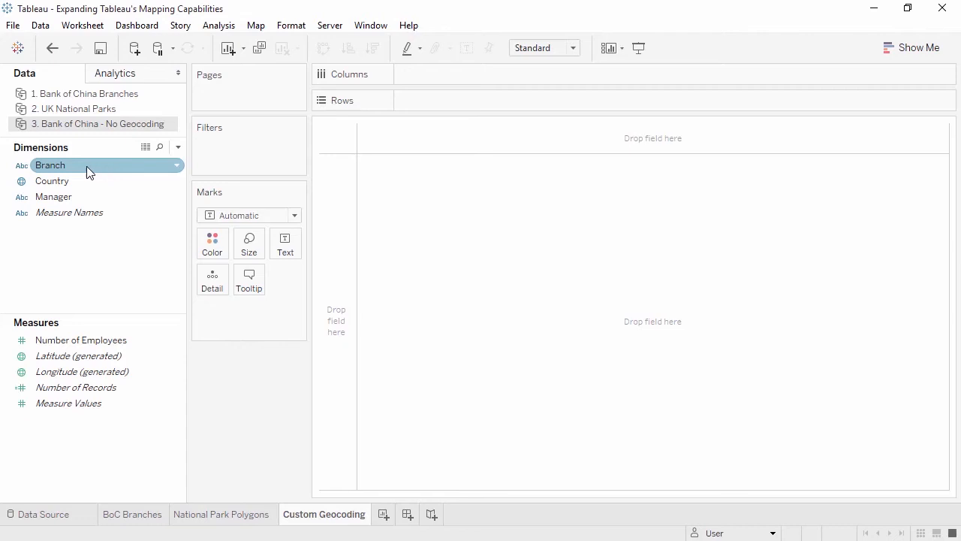
# - Assign the custom Branch geographic role to the Branch dimension
pyautogui.click(21, 167)
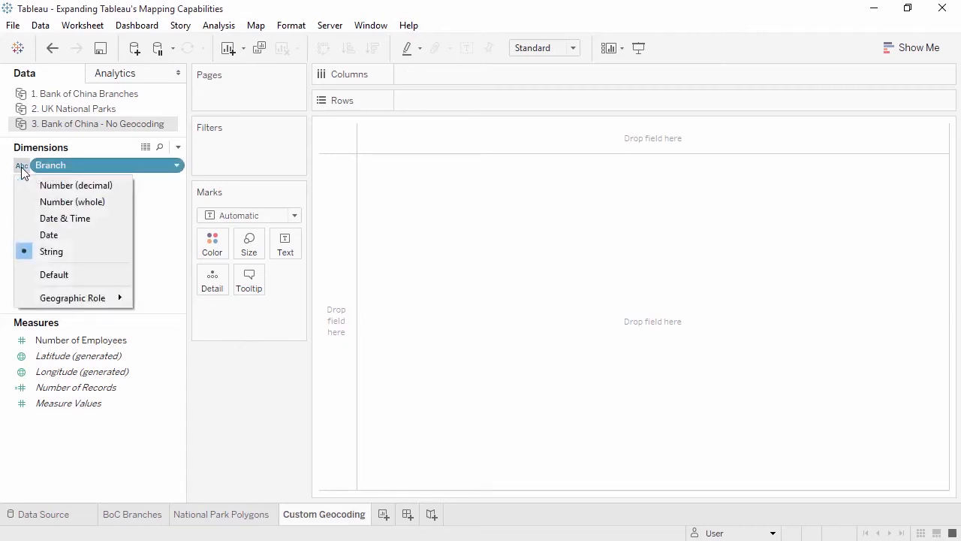
pyautogui.moveTo(36, 298)
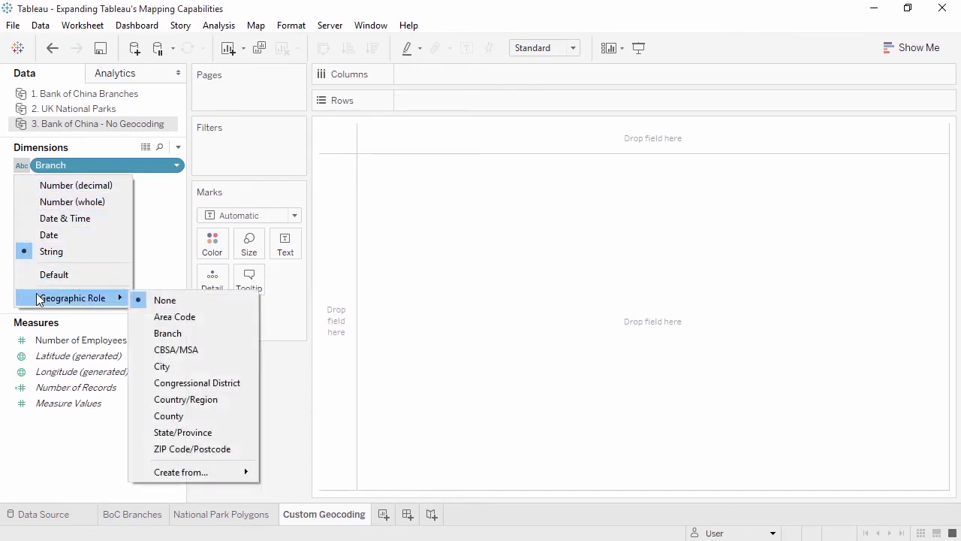
pyautogui.click(188, 334)
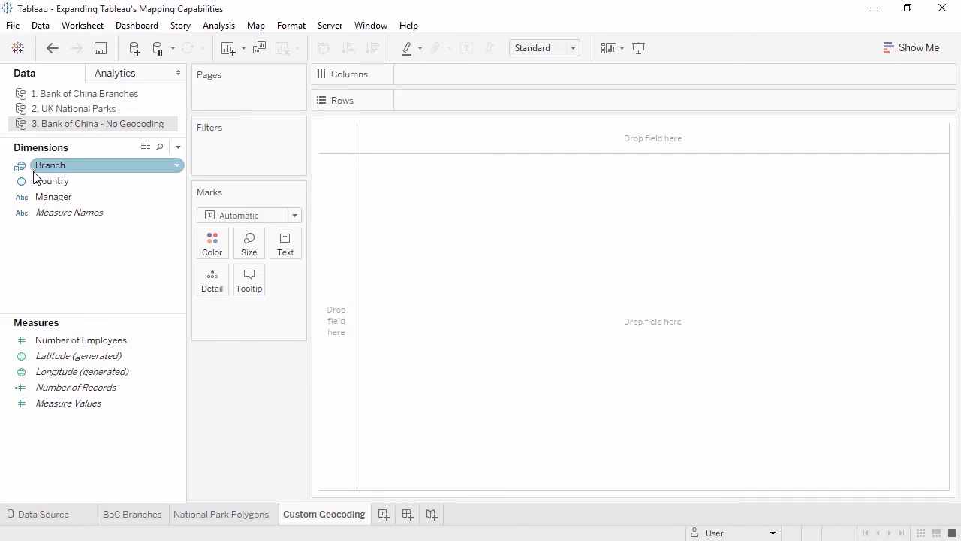
# - Build a map of the bank locations from Country and Branch
pyautogui.click(58, 187)
pyautogui.doubleClick(58, 186)
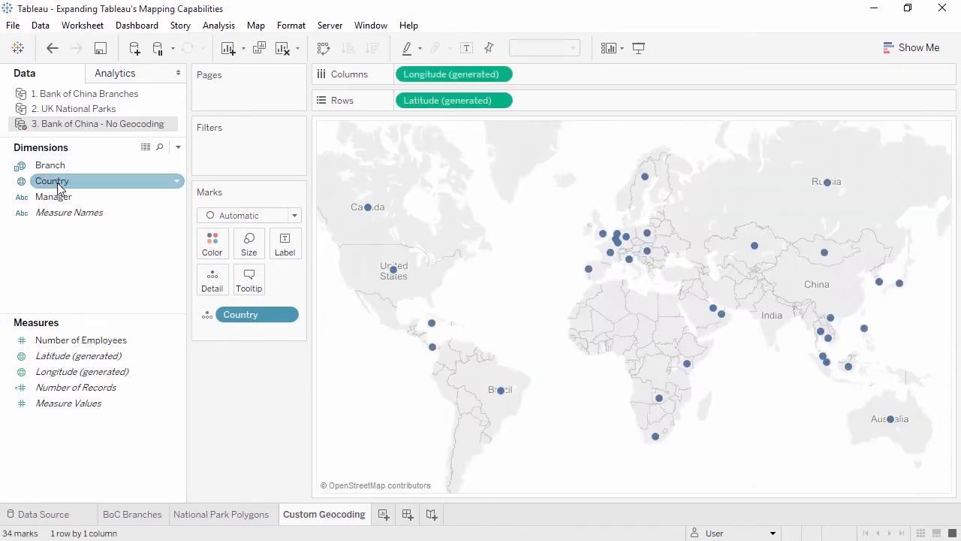
pyautogui.click(62, 171)
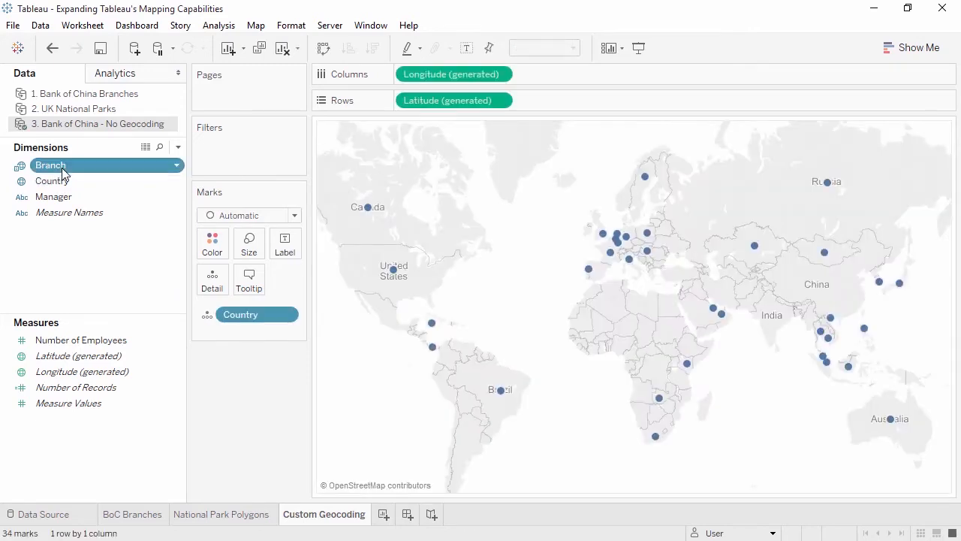
pyautogui.doubleClick(63, 171)
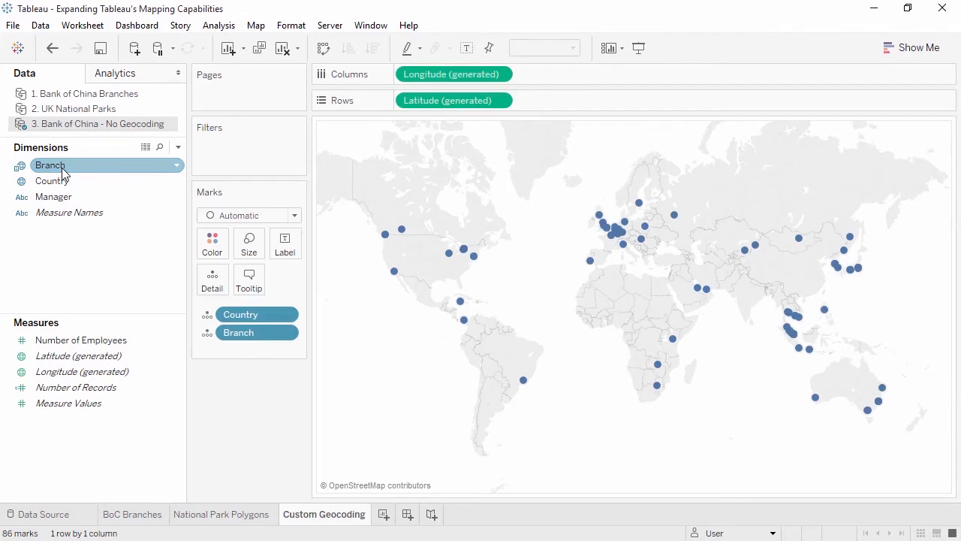
# - Colour the branch points by Number of Employees and add Manager to the marks
pyautogui.moveTo(63, 342); pyautogui.dragTo(209, 255)
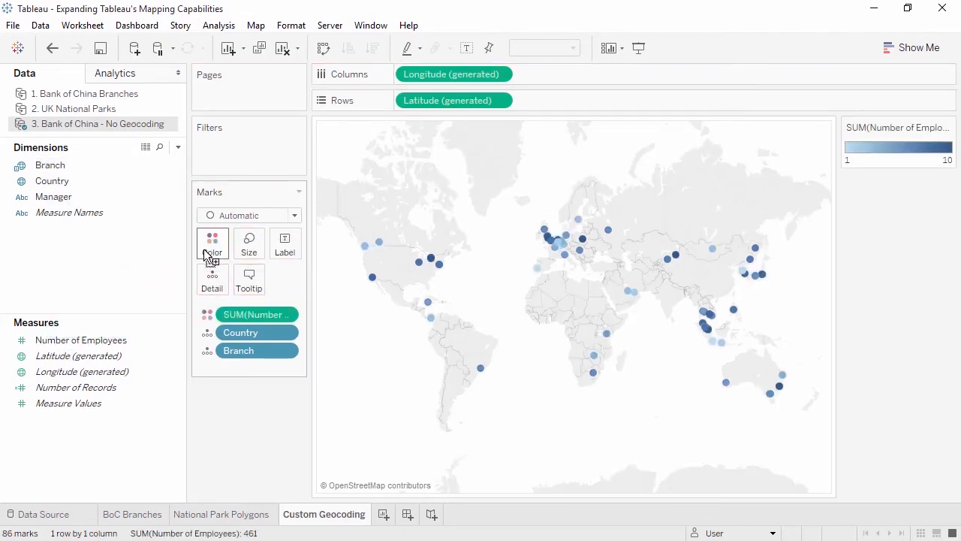
pyautogui.moveTo(80, 199); pyautogui.dragTo(209, 216)
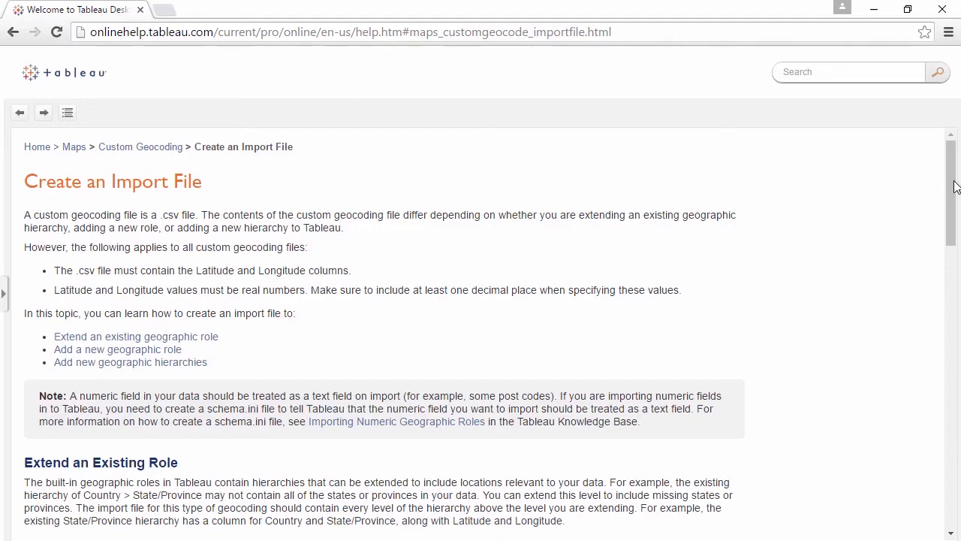
# - Read the online help on creating geocoding import files and examine the Florida Small Towns and Bank of China Branches custom geocoding CSV files
pyautogui.moveTo(952, 187); pyautogui.dragTo(957, 419)
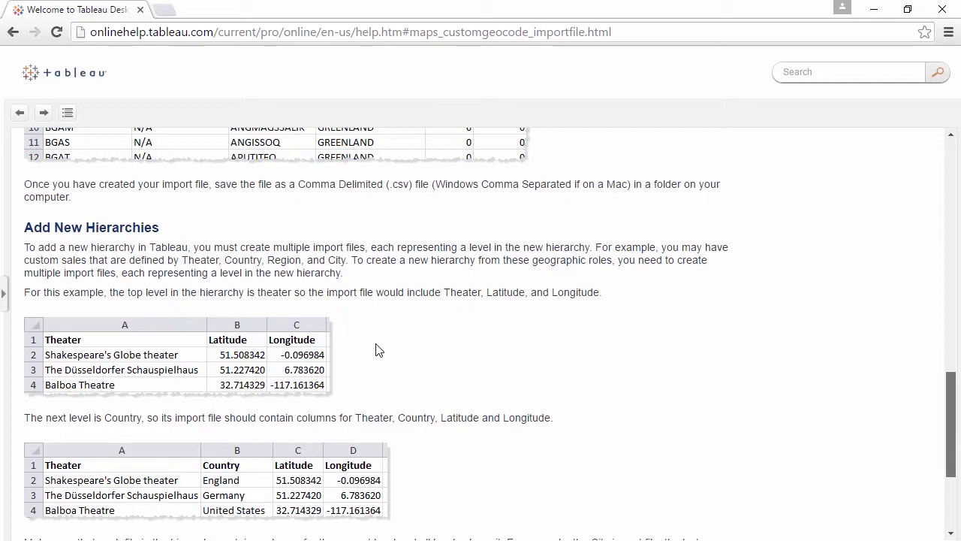
pyautogui.click(875, 12)
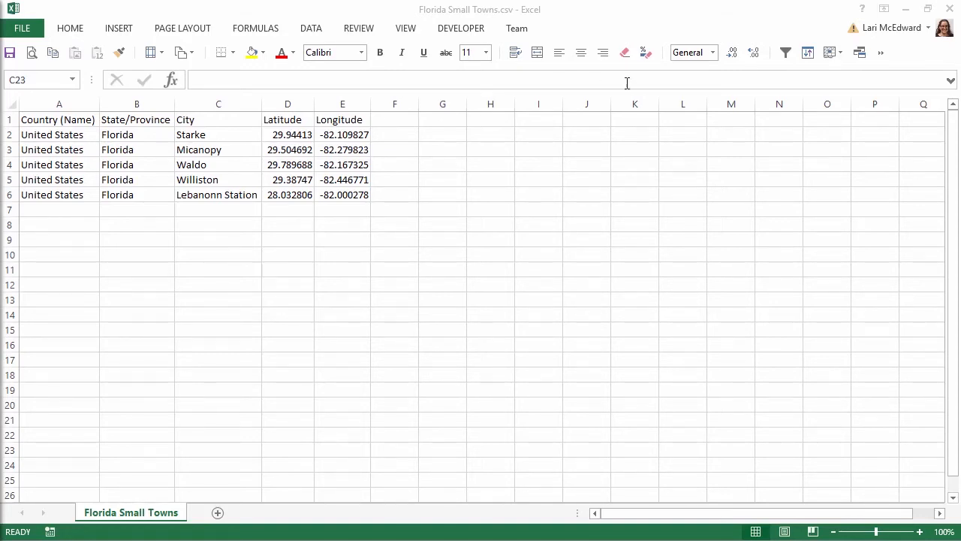
pyautogui.click(907, 9)
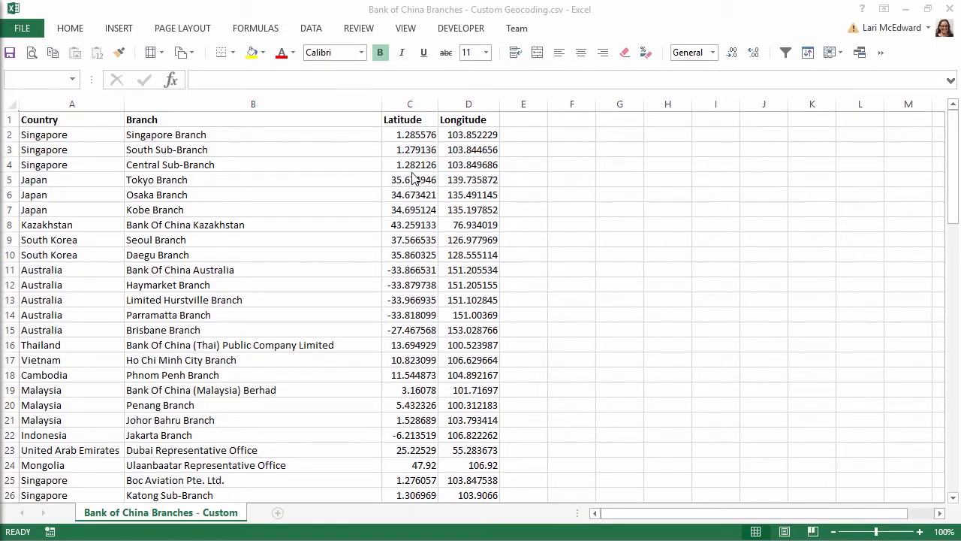
pyautogui.click(911, 11)
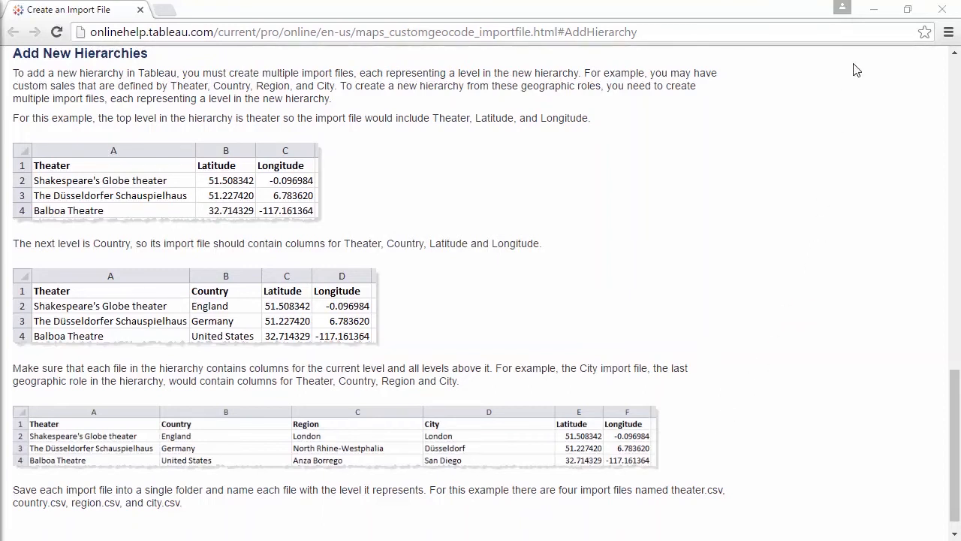
pyautogui.click(874, 9)
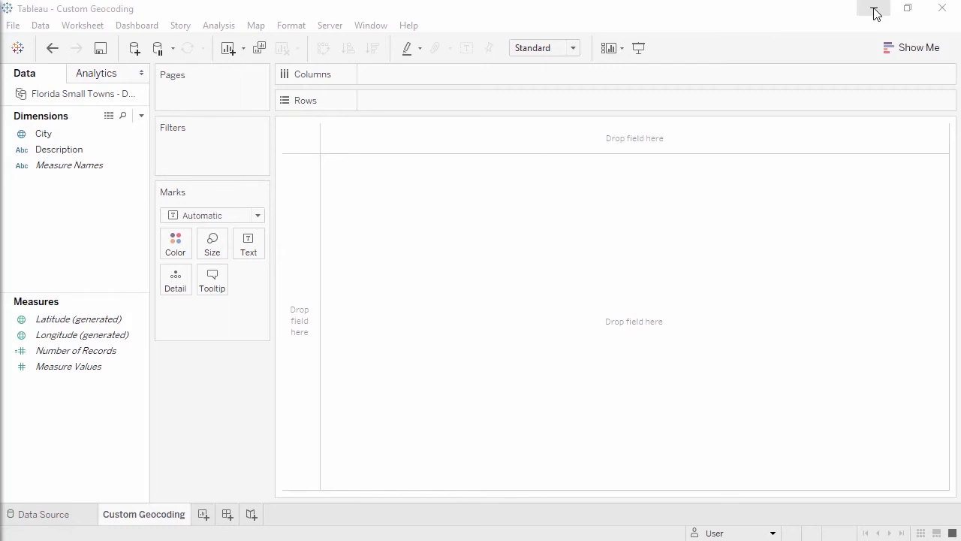
# - In the Florida Small Towns workbook, import custom geocoding from the Custom Geocoding\CSV folder
pyautogui.click(257, 27)
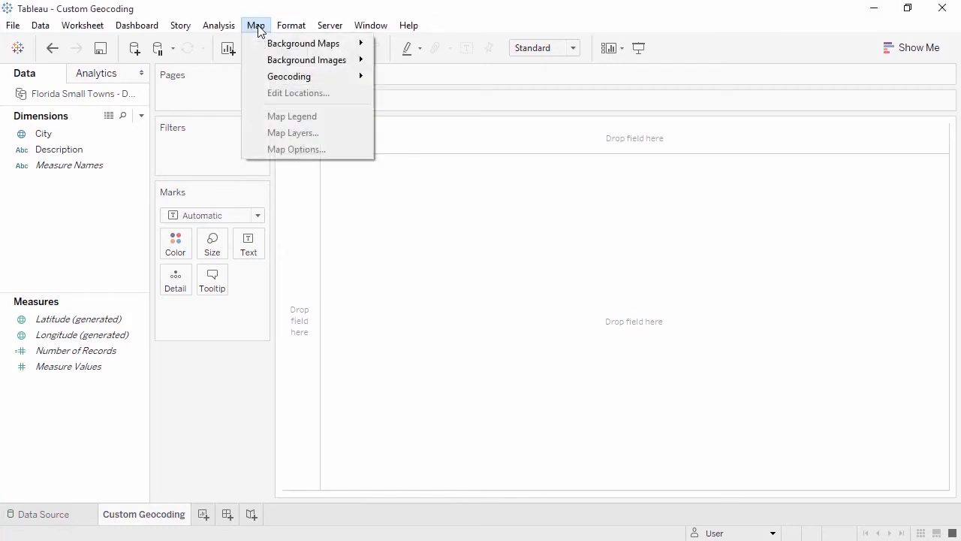
pyautogui.moveTo(258, 75)
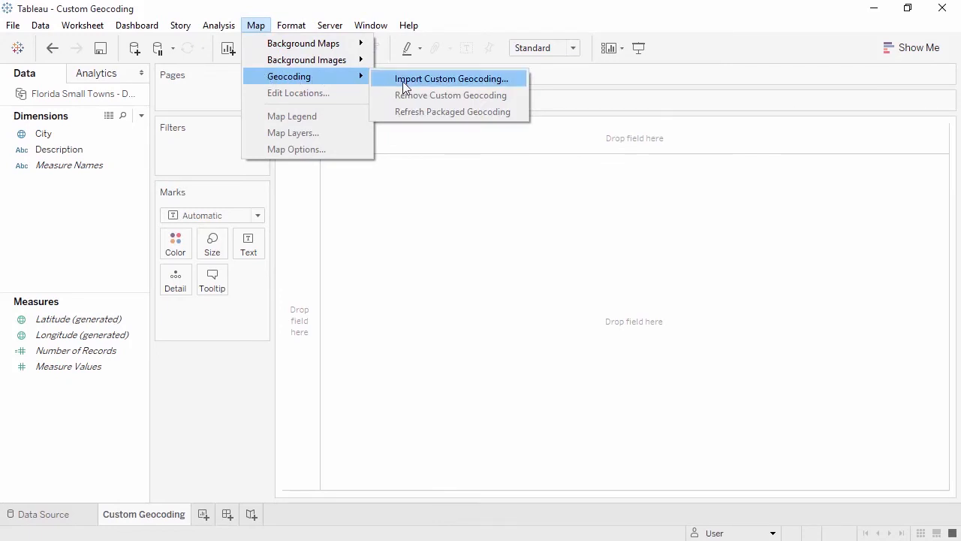
pyautogui.click(443, 79)
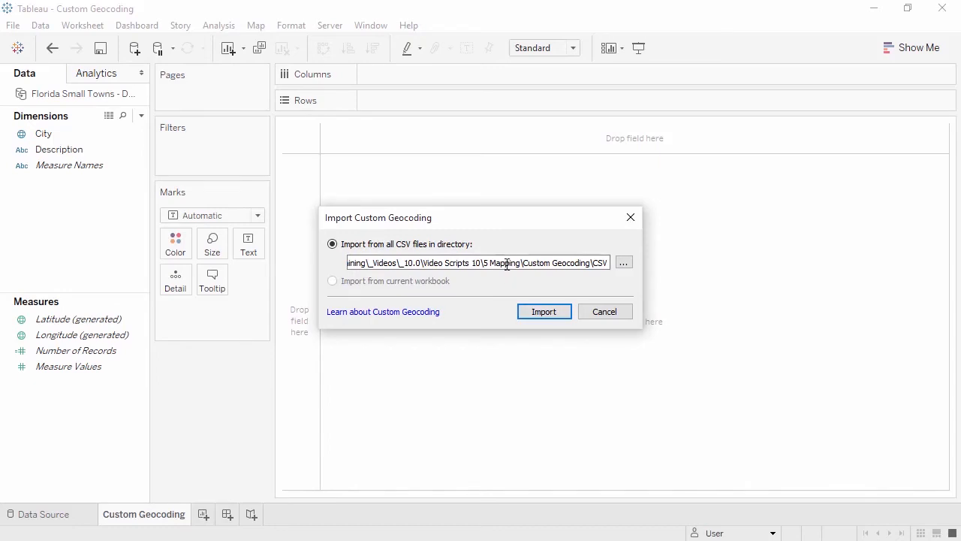
pyautogui.click(544, 311)
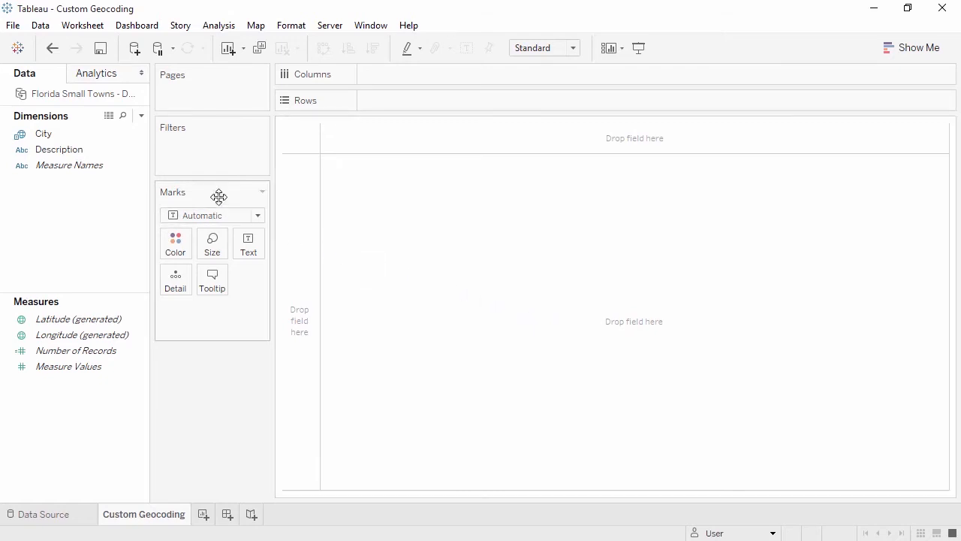
# - Map the Florida towns by City and label each point with Description
pyautogui.doubleClick(87, 135)
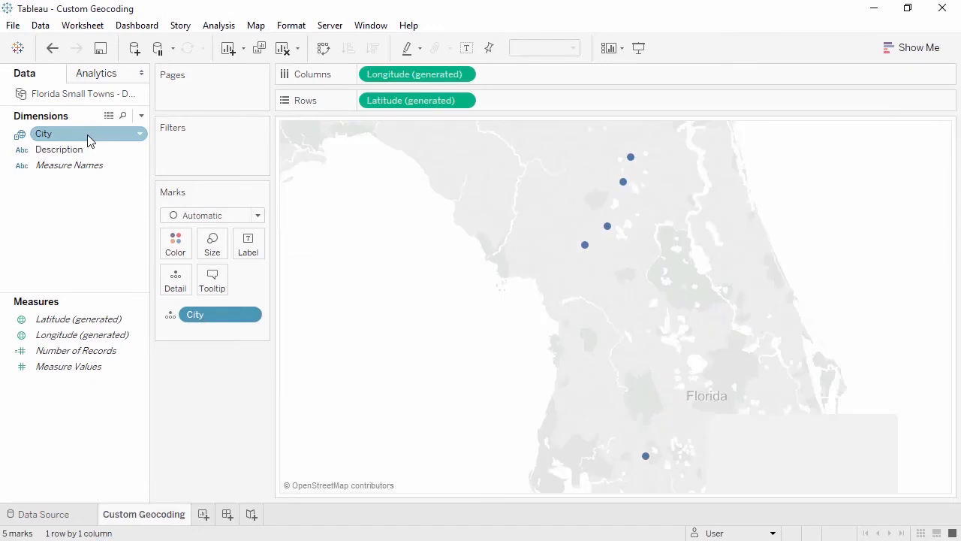
pyautogui.moveTo(87, 152); pyautogui.dragTo(243, 253)
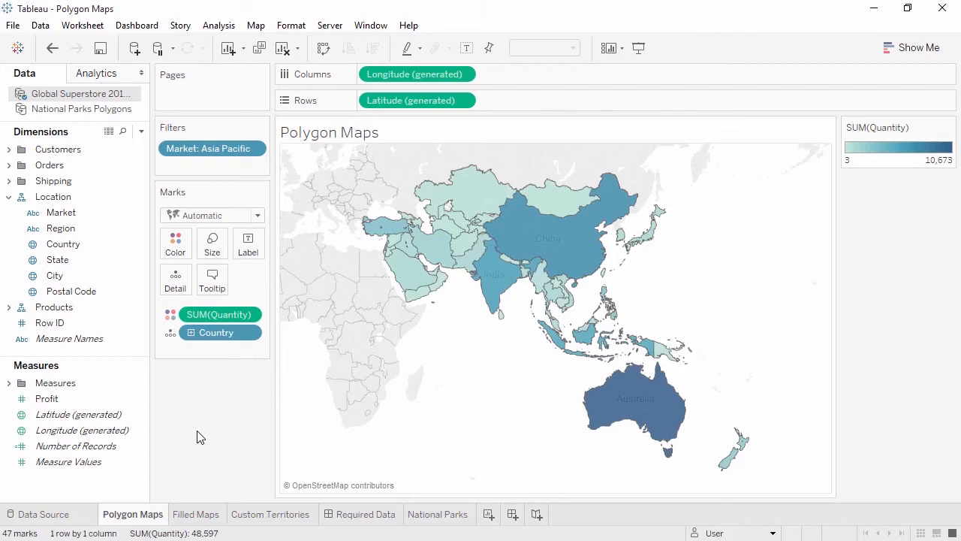
# - In the Polygon Maps workbook, build a Country map on the Filled Maps sheet and colour it by Profit
pyautogui.click(196, 513)
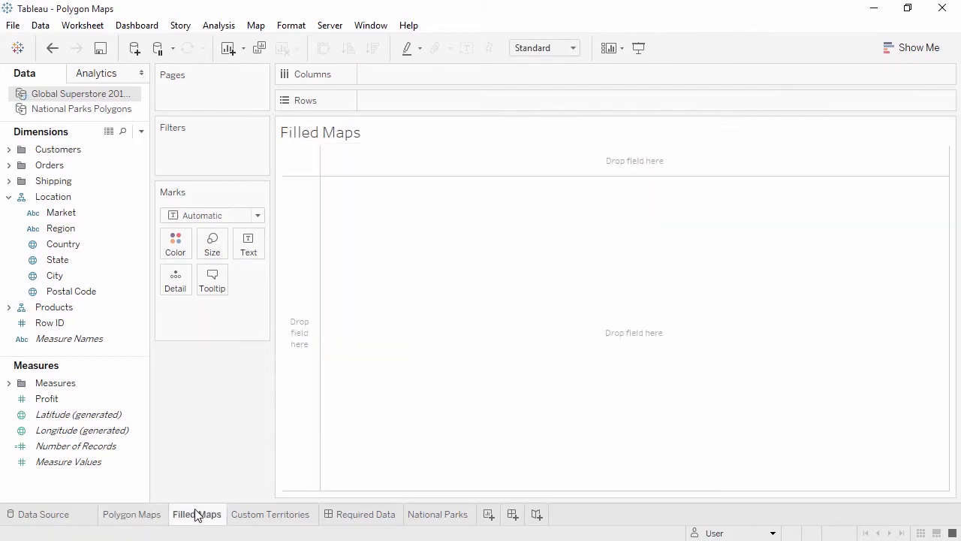
pyautogui.doubleClick(104, 244)
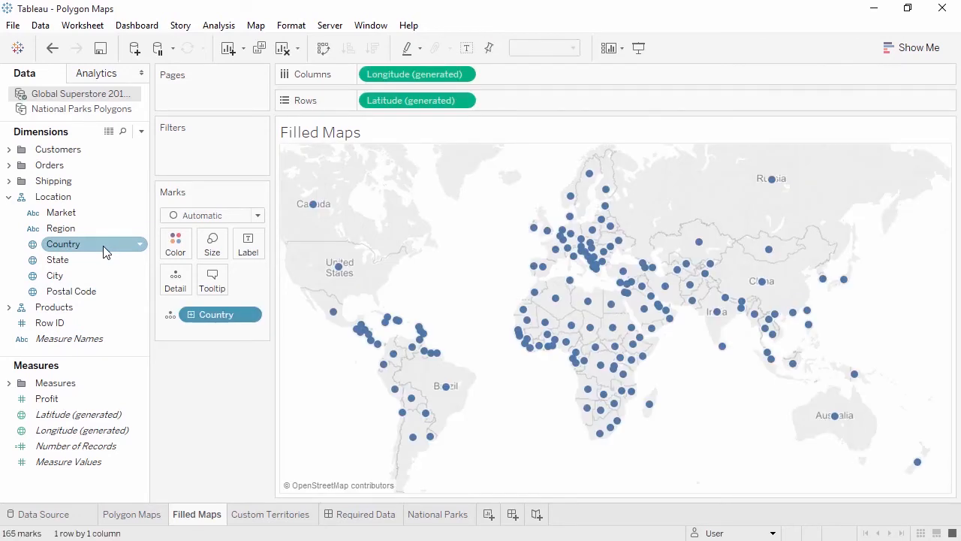
pyautogui.moveTo(77, 398); pyautogui.dragTo(169, 245)
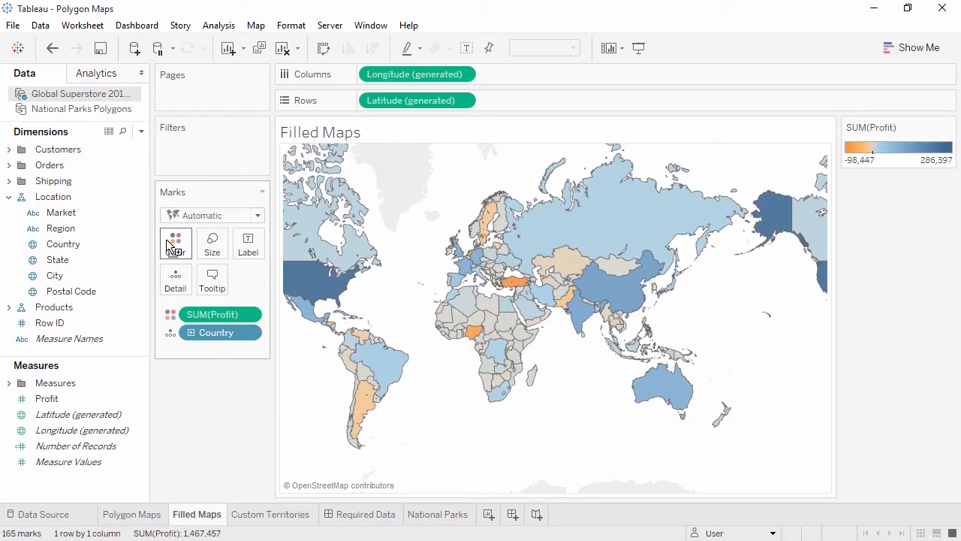
# - Colour the countries by Market instead of Profit and set the mark type to Filled Map
pyautogui.moveTo(136, 212); pyautogui.dragTo(172, 249)
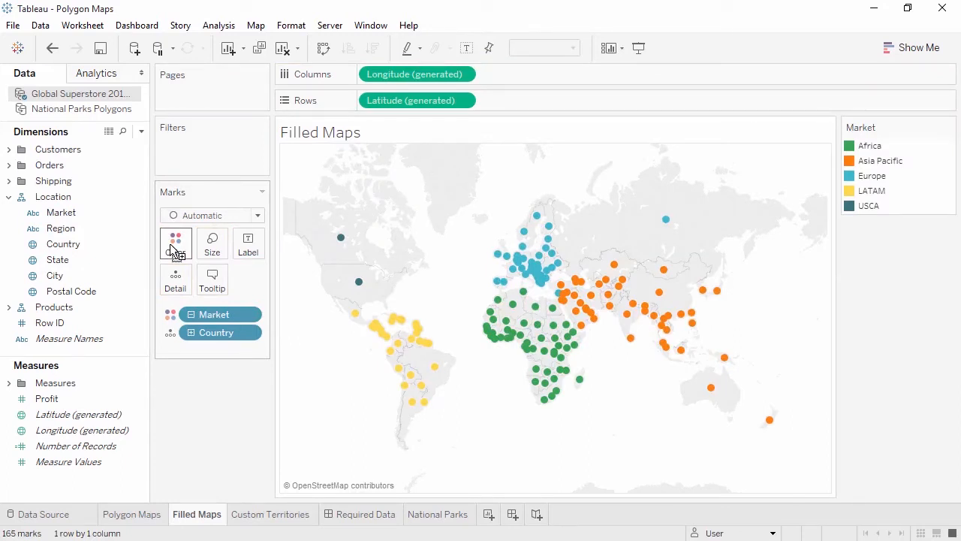
pyautogui.click(190, 217)
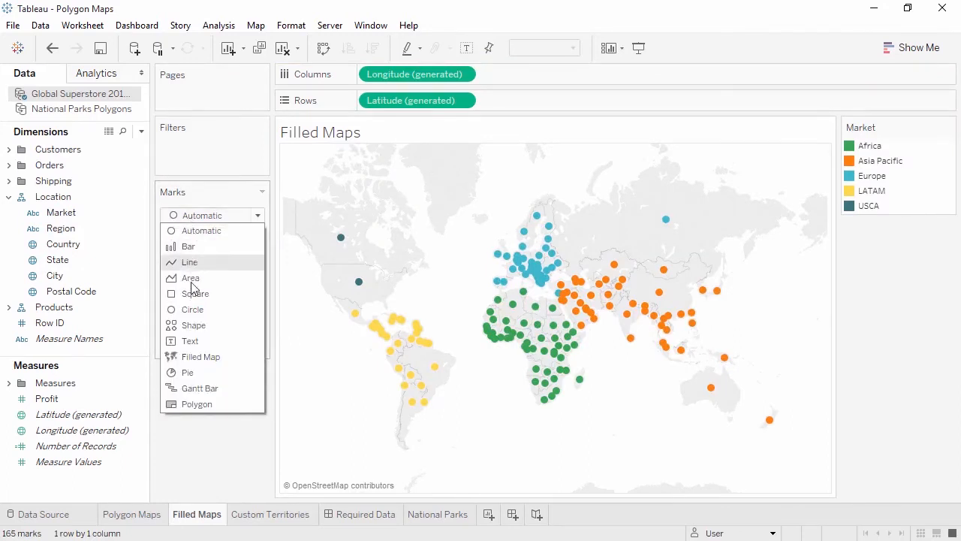
pyautogui.click(200, 356)
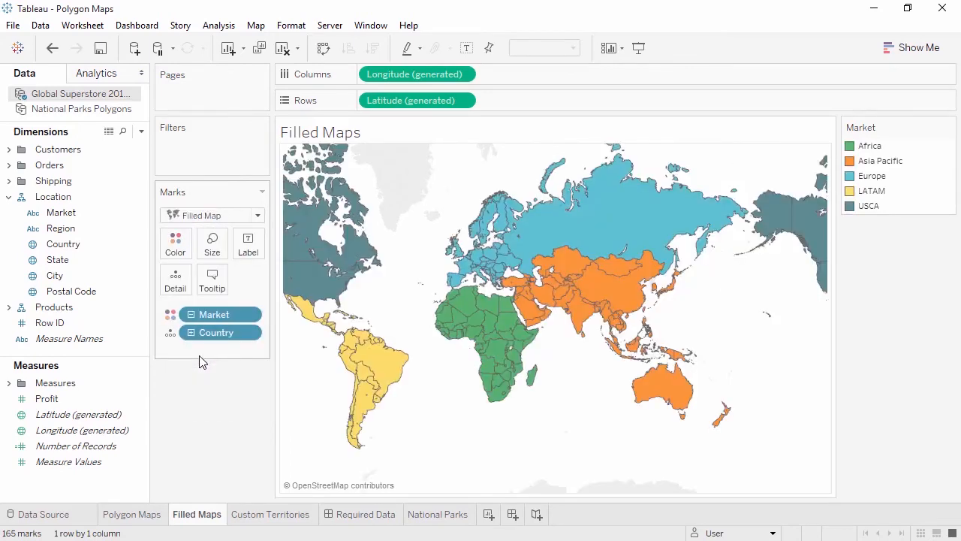
# - On the Custom Territories sheet, group the westernmost African countries into one territory and the eastern ones, from Sudan to Madagascar, into another
pyautogui.click(254, 516)
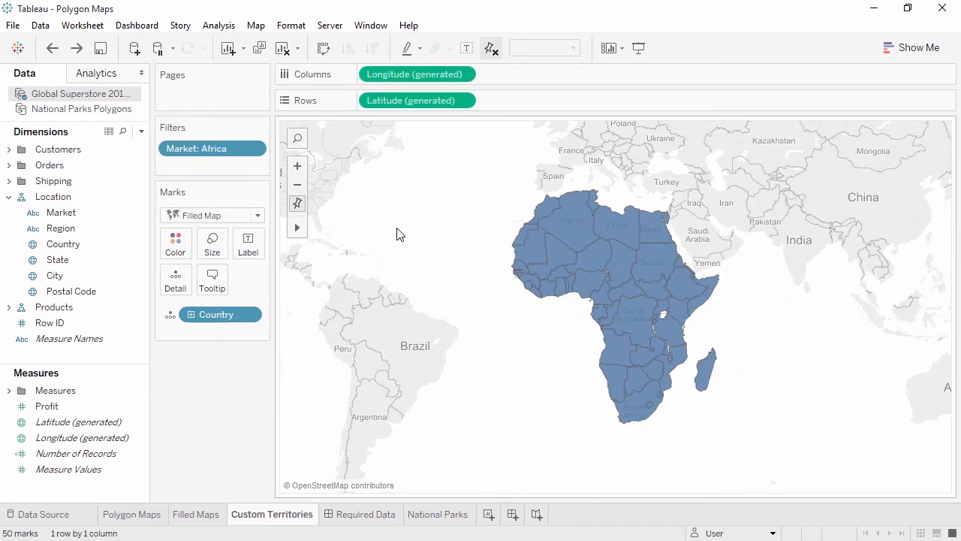
pyautogui.moveTo(497, 206)
pyautogui.mouseDown()
pyautogui.moveTo(552, 241)
pyautogui.moveTo(571, 292)
pyautogui.moveTo(531, 307)
pyautogui.mouseUp()
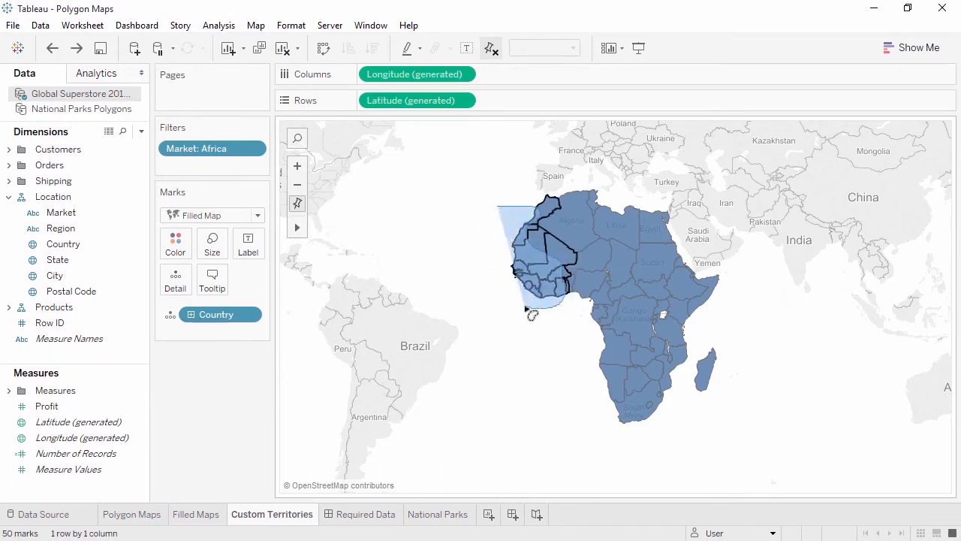
pyautogui.click(670, 331)
pyautogui.moveTo(654, 360)
pyautogui.mouseDown()
pyautogui.moveTo(586, 285)
pyautogui.moveTo(661, 285)
pyautogui.moveTo(663, 318)
pyautogui.mouseUp()
pyautogui.click(817, 335)
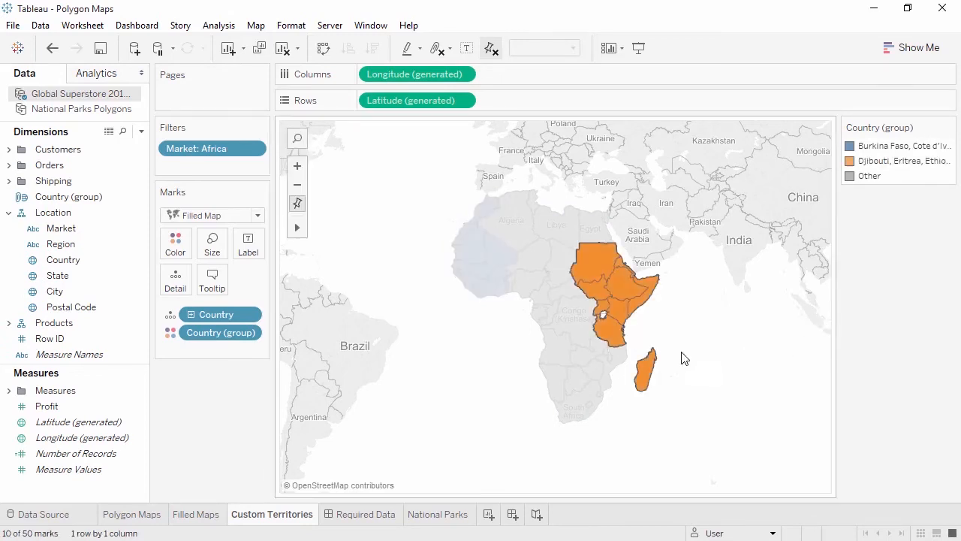
# - Group the southern countries from Congo (Kinshasa) to South Africa together with Libya and Egypt as a third territory
pyautogui.moveTo(598, 328)
pyautogui.mouseDown()
pyautogui.moveTo(615, 359)
pyautogui.moveTo(610, 400)
pyautogui.moveTo(593, 424)
pyautogui.mouseUp()
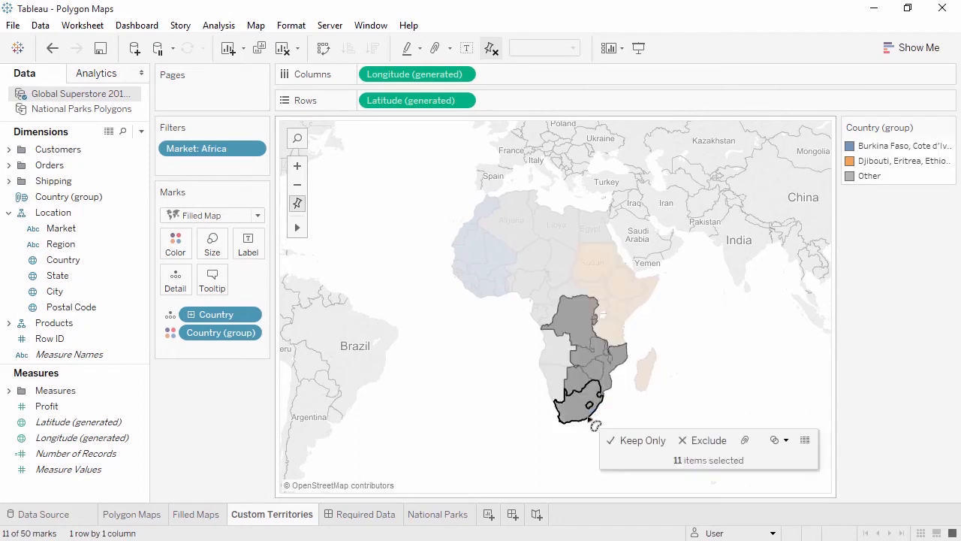
pyautogui.keyDown('ctrl'); pyautogui.click(559, 223); pyautogui.keyUp('ctrl')
pyautogui.click(723, 217)
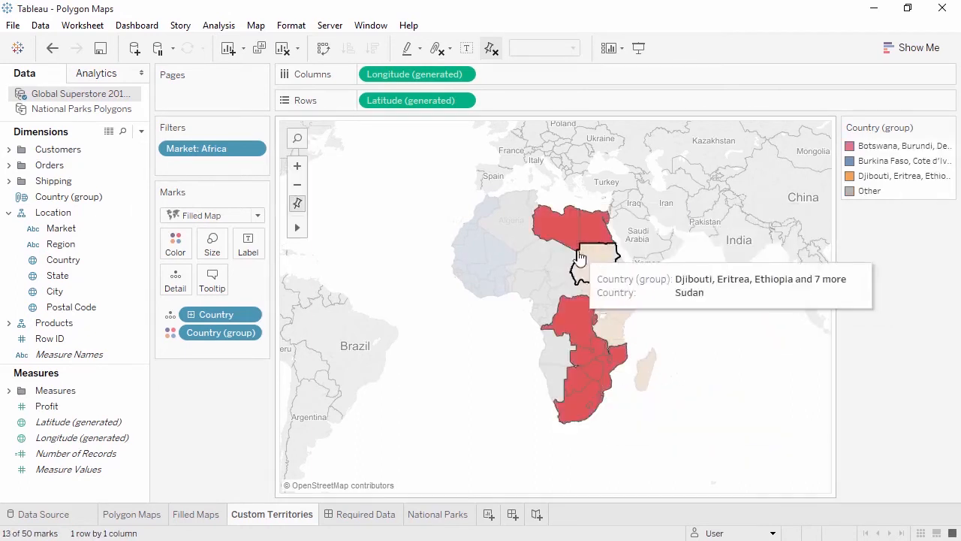
# - Group the remaining countries from Algeria down to Namibia as a fourth territory, and remove Country from the marks to merge the shapes
pyautogui.moveTo(575, 260)
pyautogui.mouseDown()
pyautogui.moveTo(532, 275)
pyautogui.moveTo(537, 309)
pyautogui.moveTo(557, 319)
pyautogui.moveTo(531, 197)
pyautogui.mouseUp()
pyautogui.keyDown('ctrl'); pyautogui.click(557, 370); pyautogui.keyUp('ctrl')
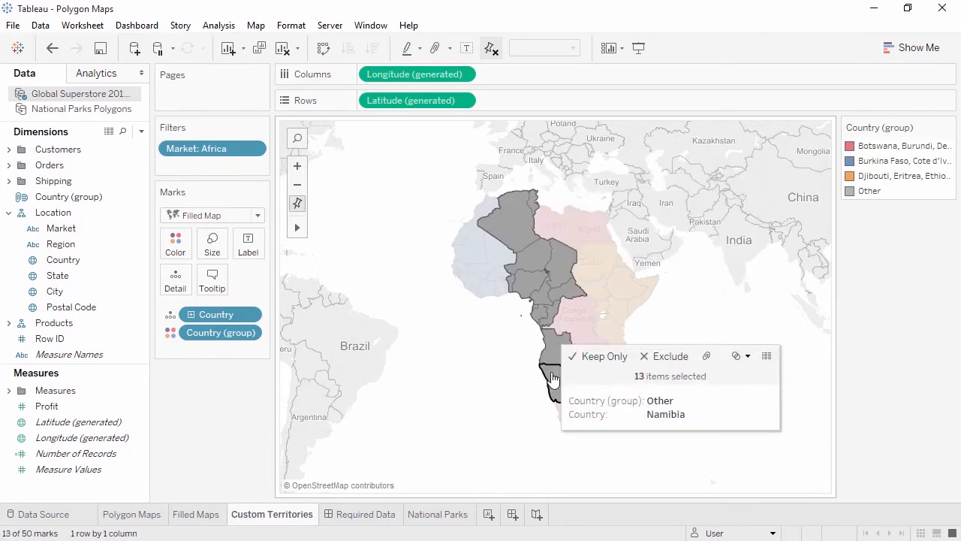
pyautogui.click(736, 354)
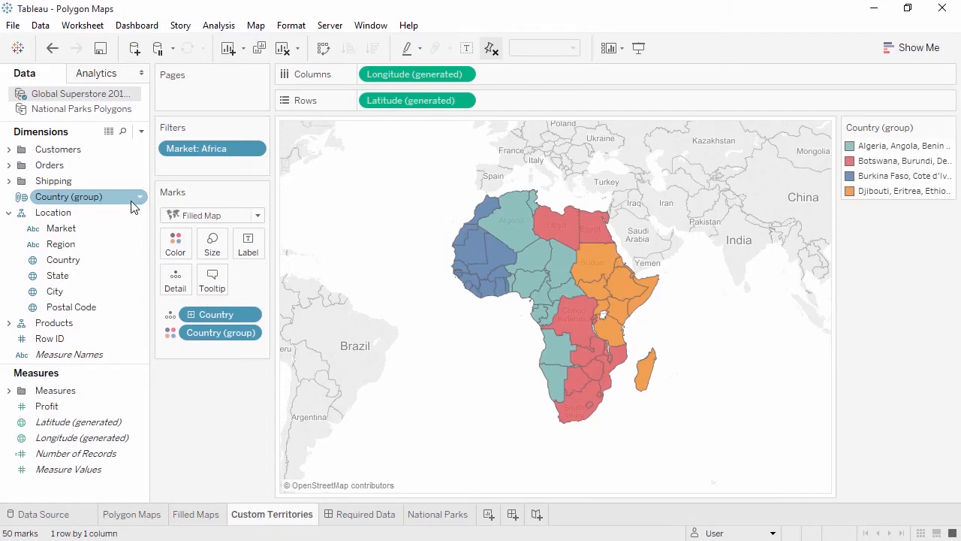
pyautogui.moveTo(218, 314); pyautogui.dragTo(215, 384)
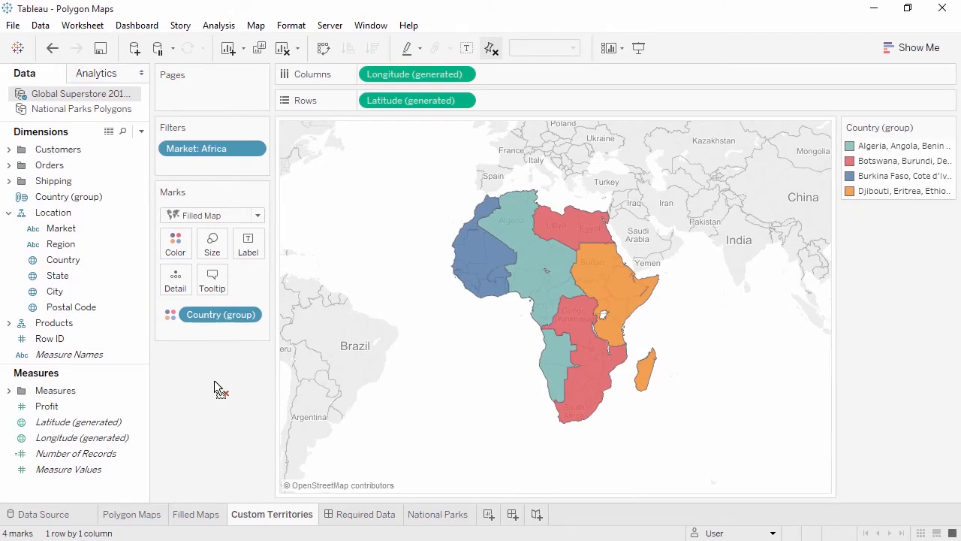
# - View the Required Data dashboard, and on the National Parks sheet convert Point ID, Polygon ID and Sub Polygon ID from National Parks Polygons to dimensions
pyautogui.click(354, 518)
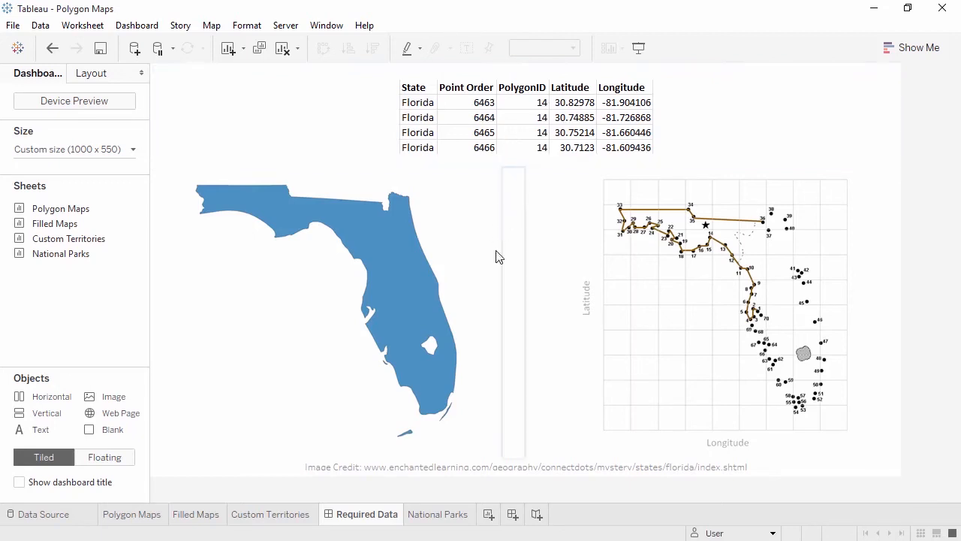
pyautogui.click(443, 515)
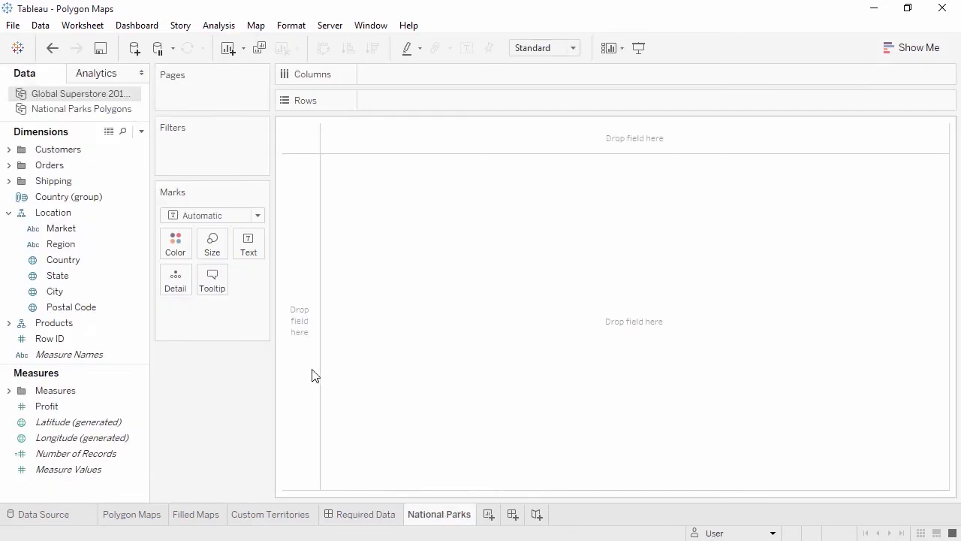
pyautogui.click(117, 110)
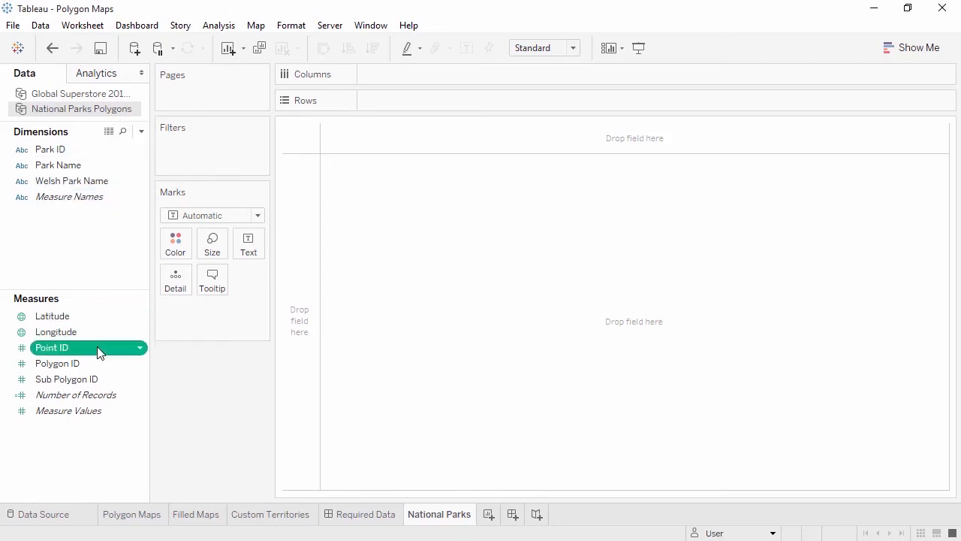
pyautogui.moveTo(97, 347); pyautogui.dragTo(100, 243)
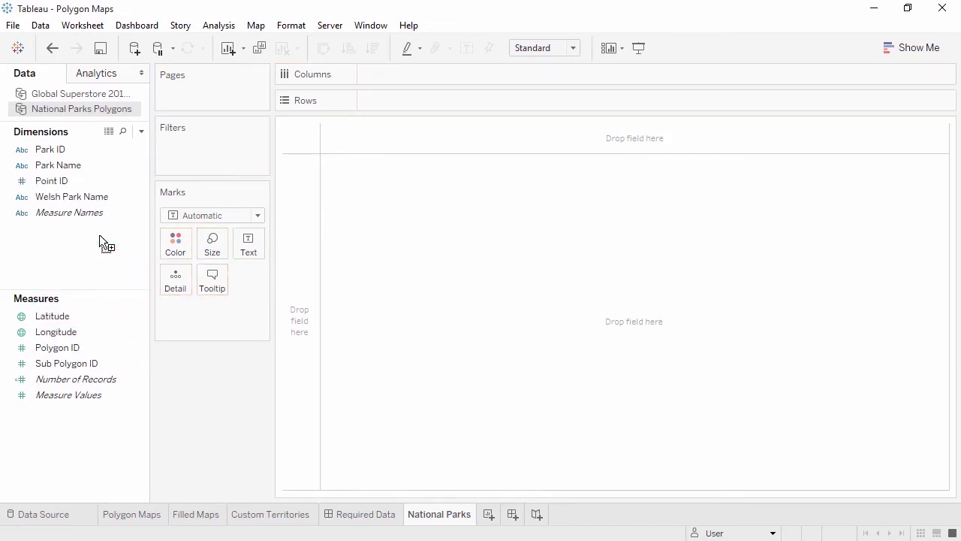
pyautogui.moveTo(90, 347); pyautogui.dragTo(100, 267)
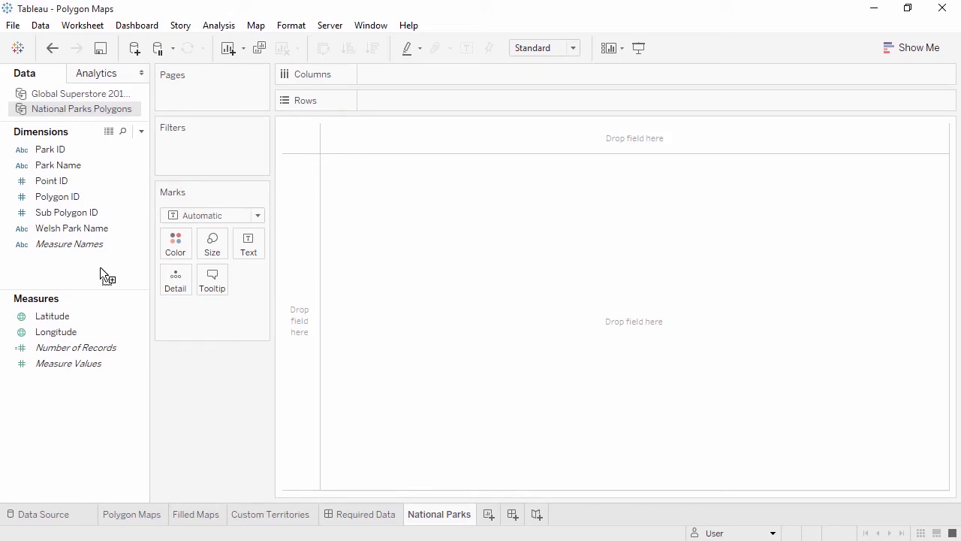
# - Set the mark type to Polygon, with Point ID as the path and Polygon ID and Sub Polygon ID as detail
pyautogui.click(209, 217)
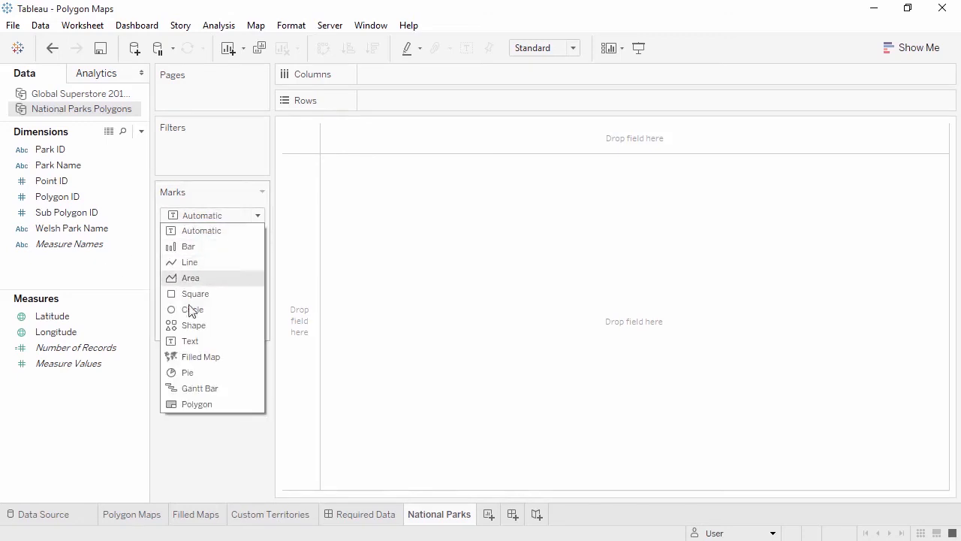
pyautogui.click(181, 403)
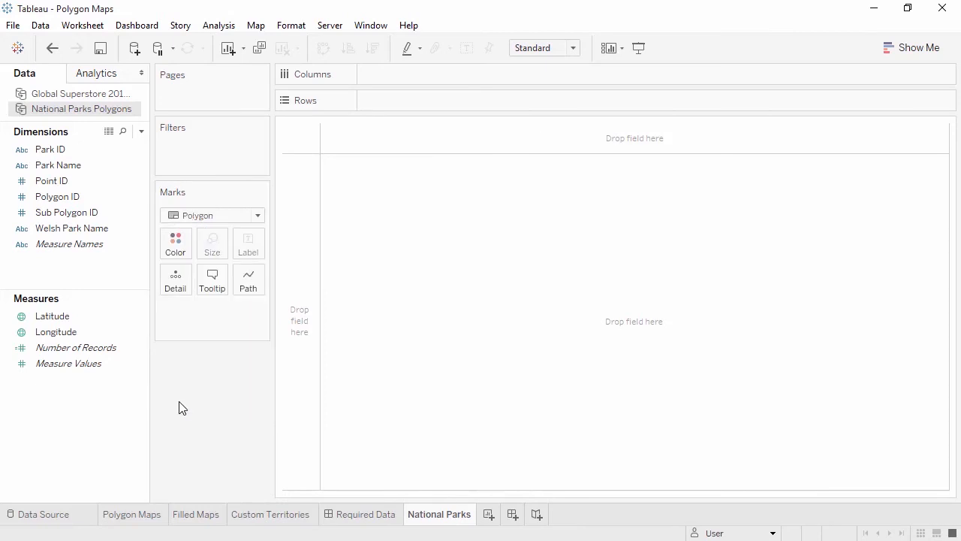
pyautogui.moveTo(119, 181); pyautogui.dragTo(252, 280)
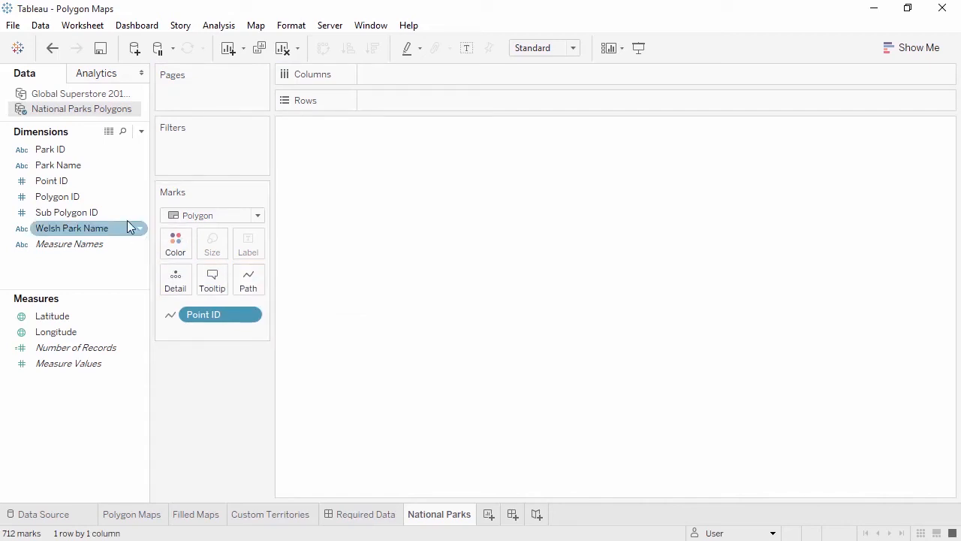
pyautogui.moveTo(116, 198); pyautogui.dragTo(184, 280)
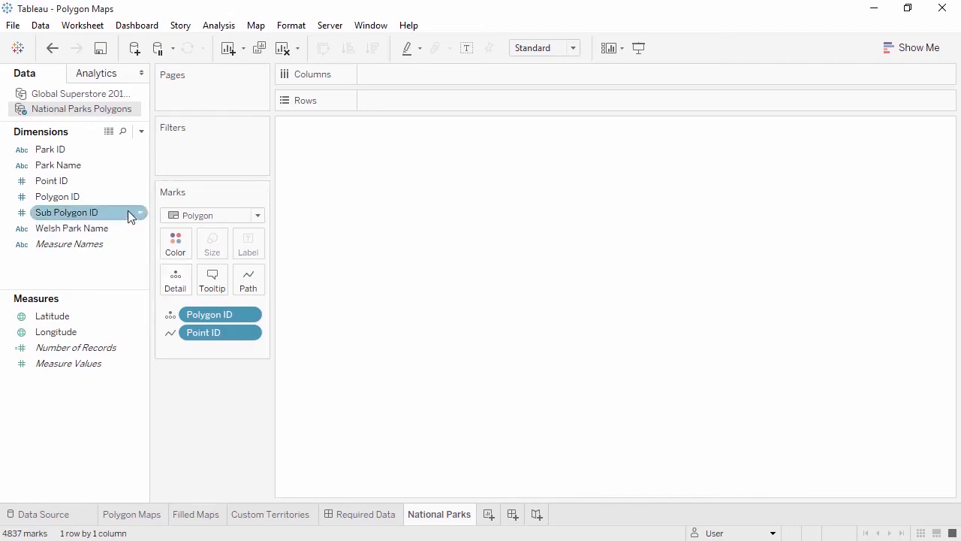
pyautogui.moveTo(128, 214); pyautogui.dragTo(170, 280)
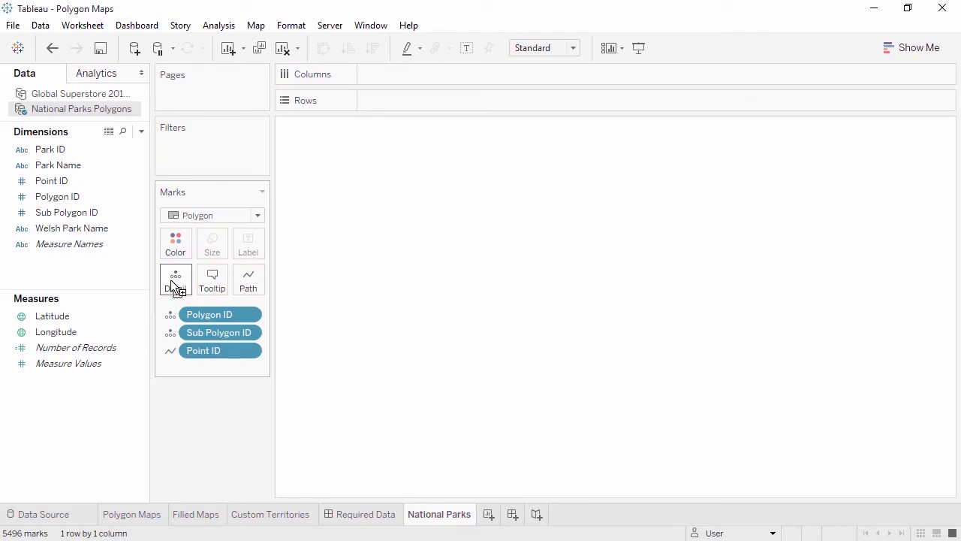
# - Plot Latitude against Longitude to draw the park polygons, and colour them by Park Name
pyautogui.doubleClick(131, 320)
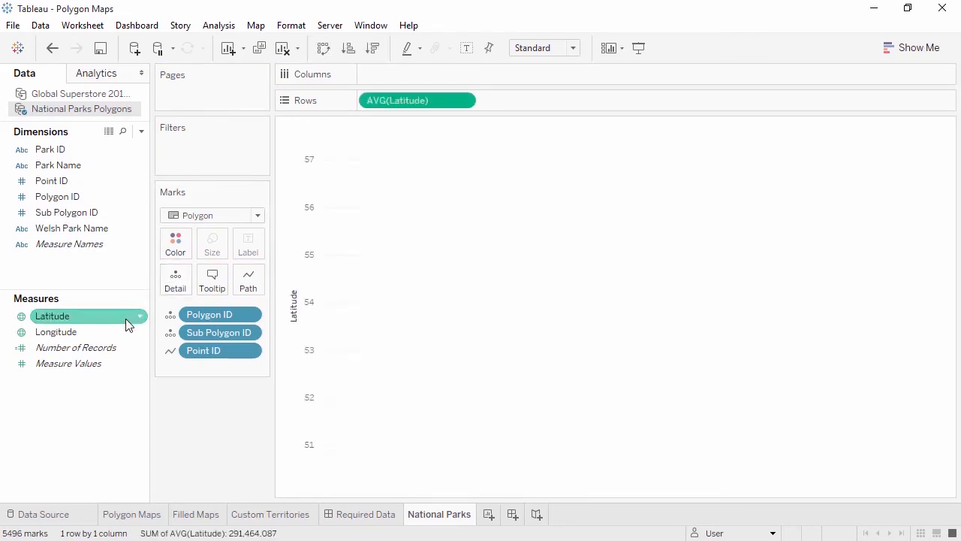
pyautogui.doubleClick(116, 332)
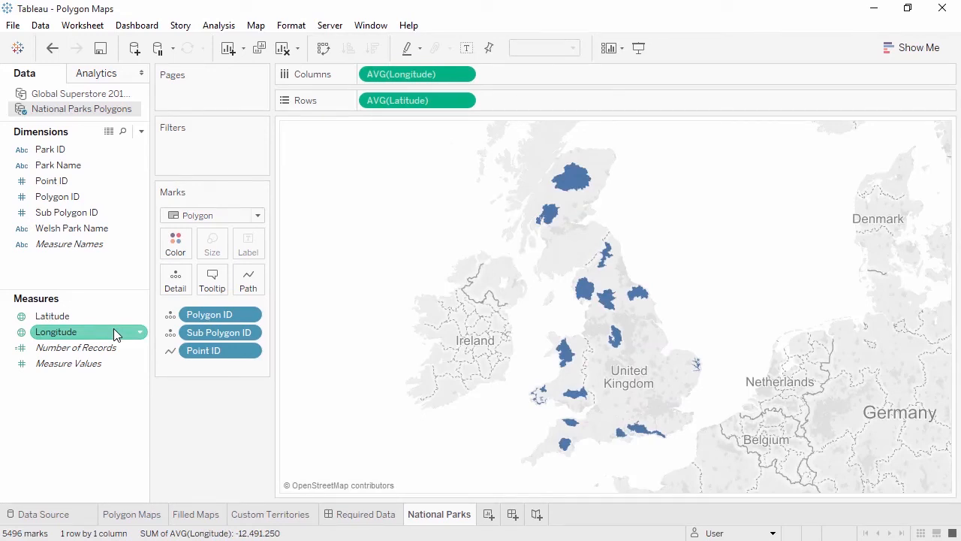
pyautogui.click(84, 172)
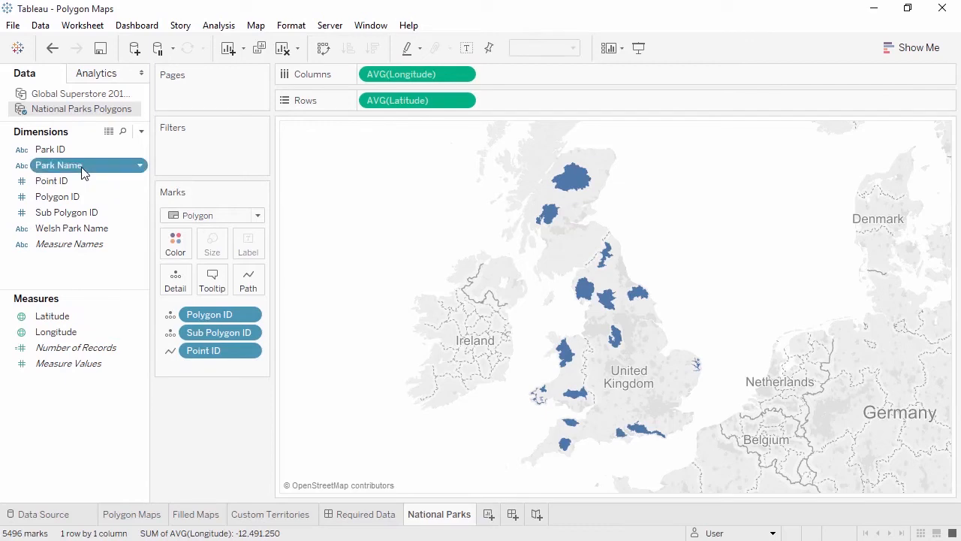
pyautogui.moveTo(81, 172); pyautogui.dragTo(175, 250)
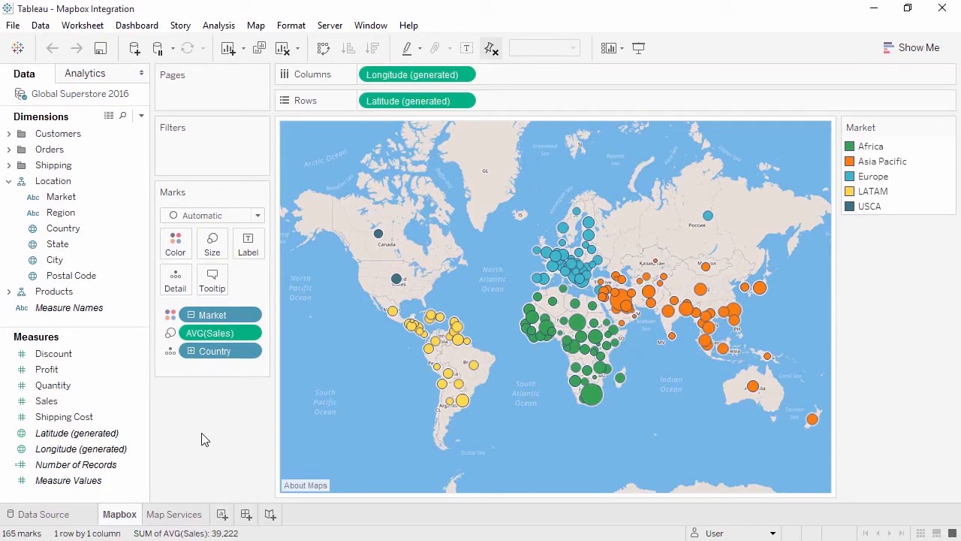
# - In the Mapbox Integration workbook, build a Country map on the Map Services sheet
pyautogui.click(187, 516)
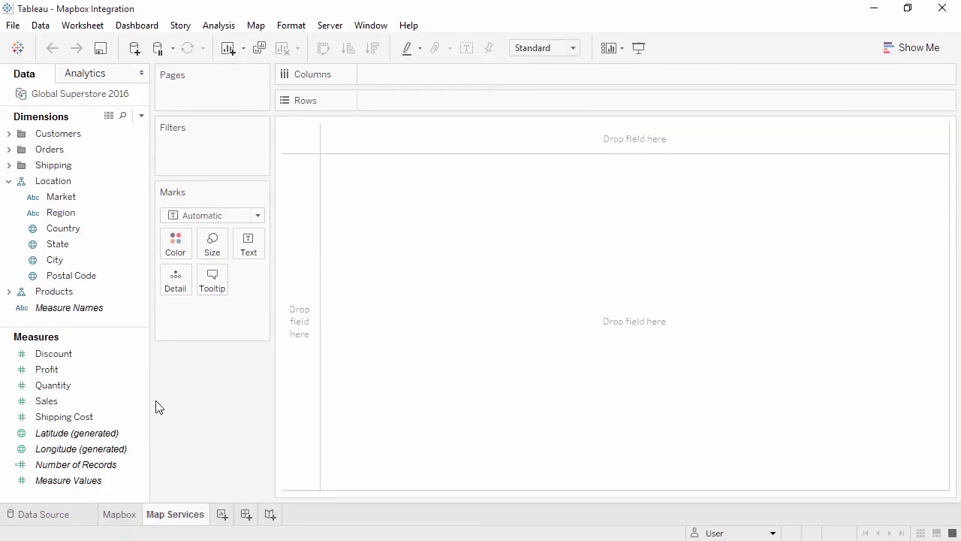
pyautogui.click(108, 232)
pyautogui.doubleClick(108, 238)
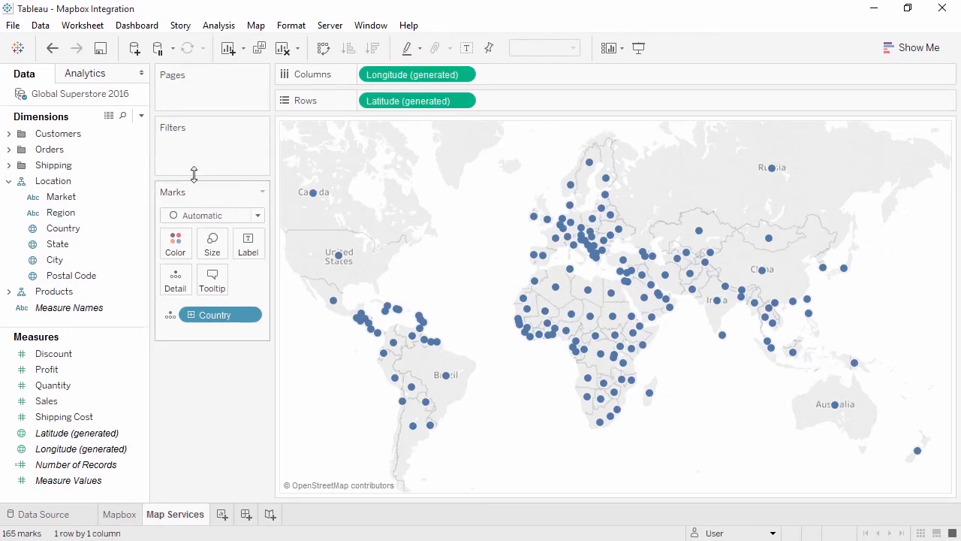
# - Add a Mapbox GL map service named M Blue Green, pasting the style URL that fills in the API access token, username and layer ID
pyautogui.click(256, 26)
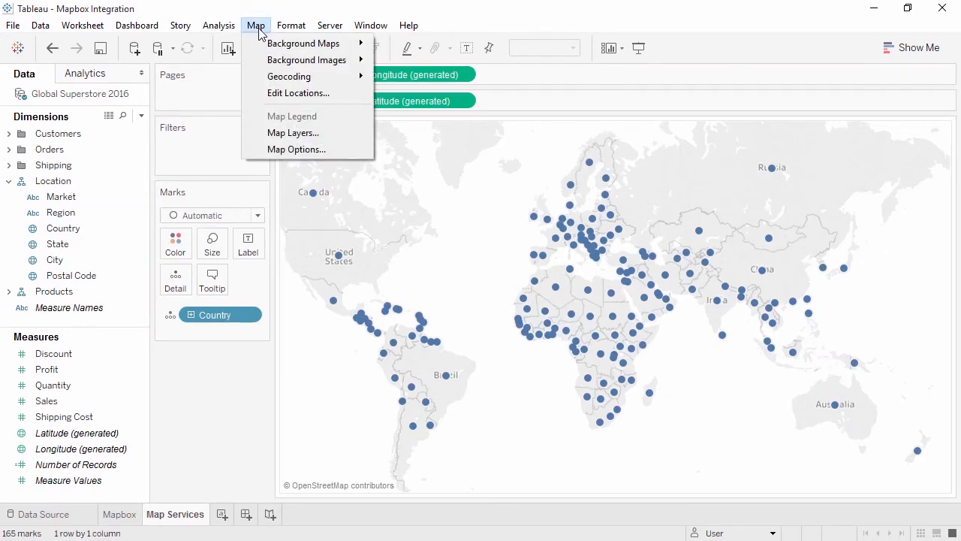
pyautogui.moveTo(279, 45)
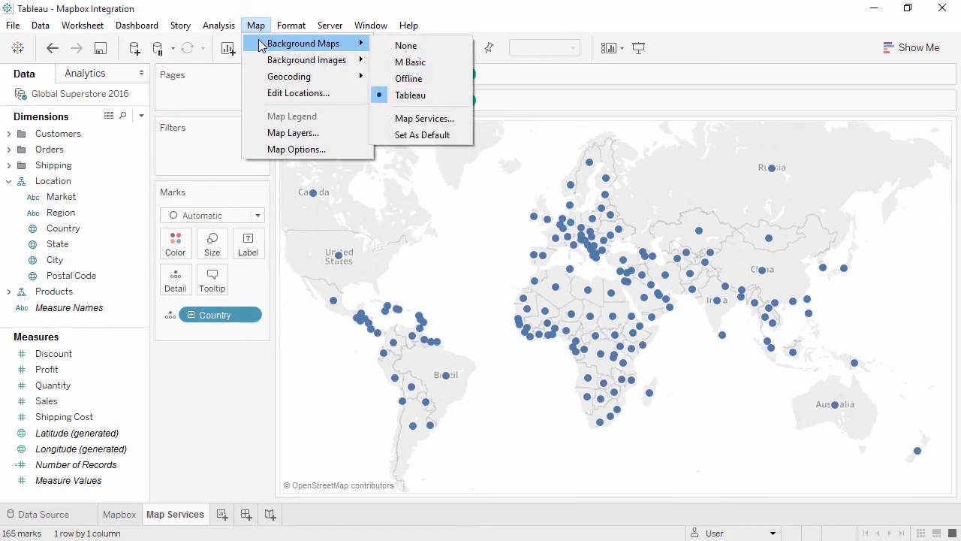
pyautogui.click(443, 119)
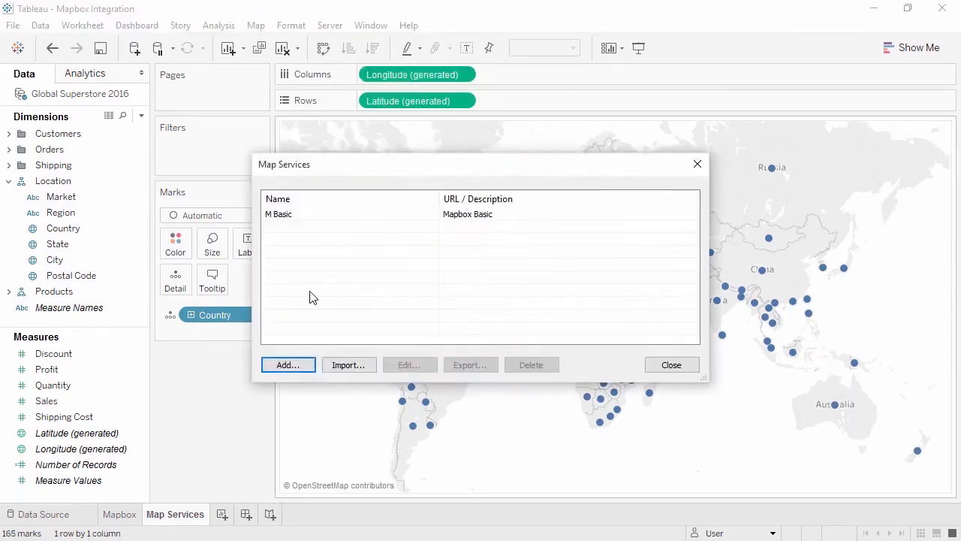
pyautogui.click(296, 365)
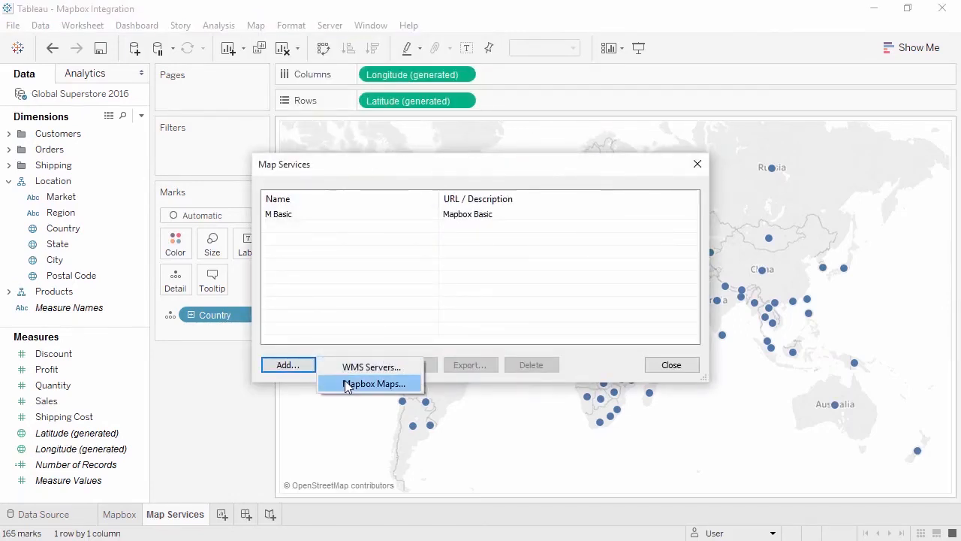
pyautogui.click(347, 385)
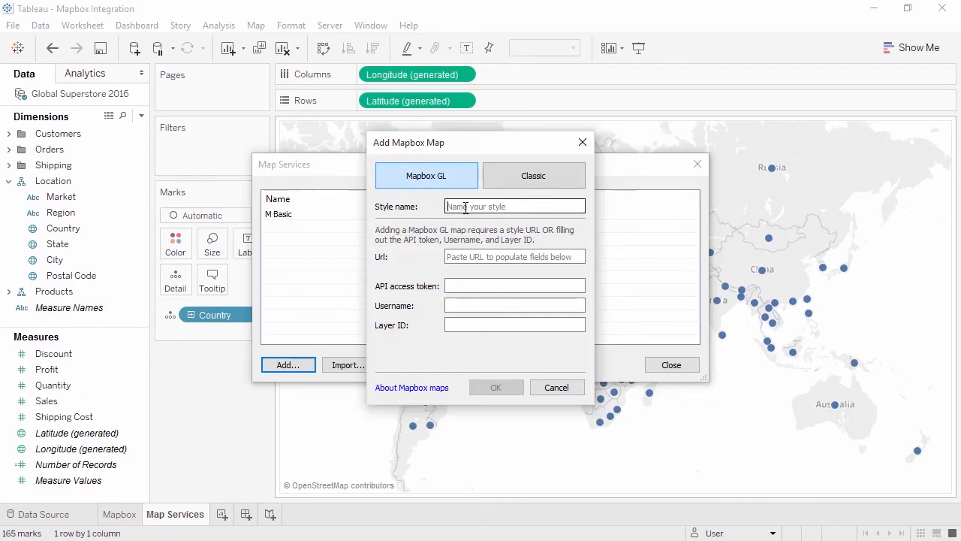
pyautogui.write('M Blue Green')
pyautogui.click(467, 256)
pyautogui.hotkey('ctrl', 'v')
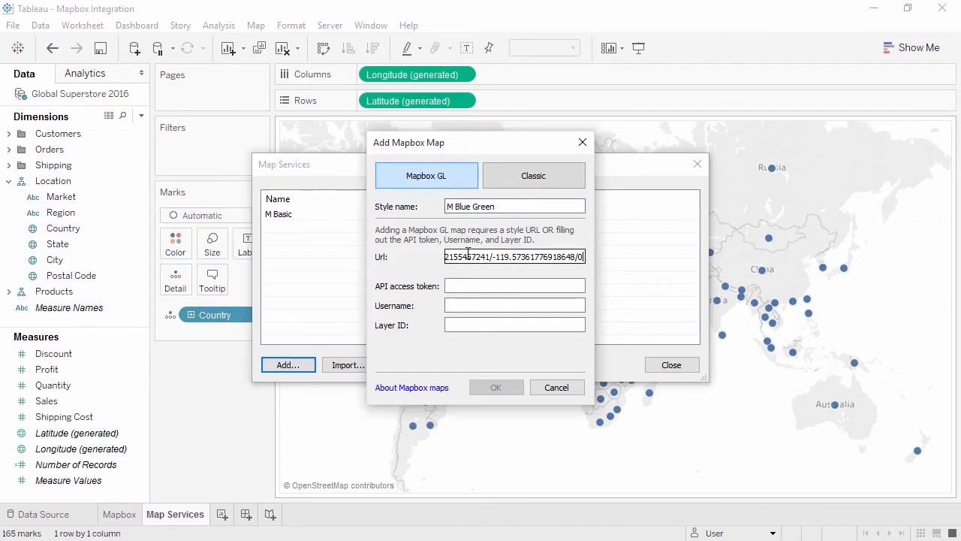
pyautogui.press('Tab')
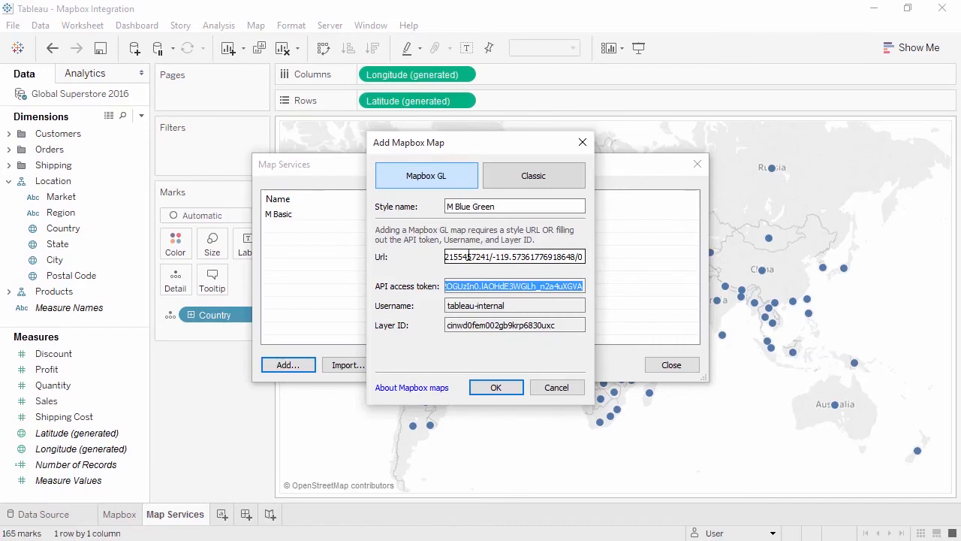
pyautogui.click(497, 387)
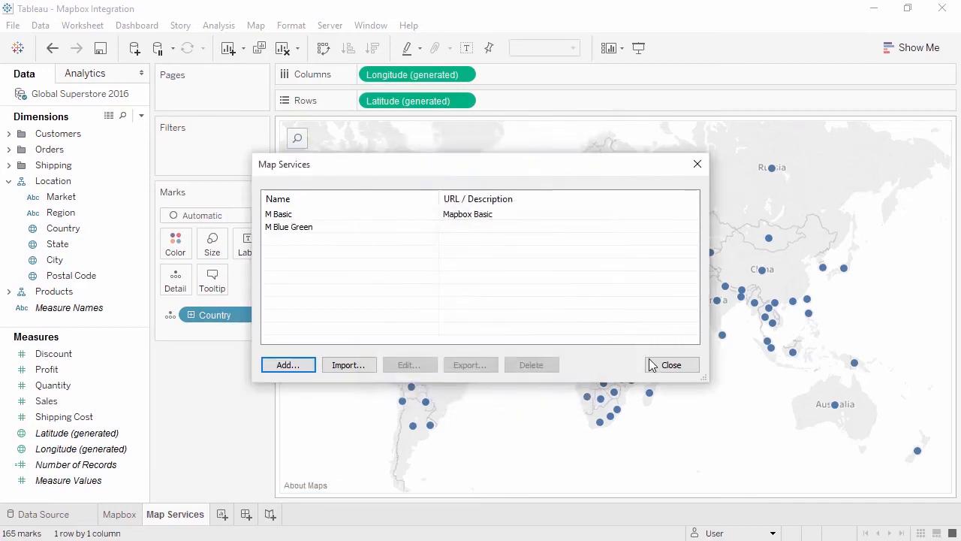
pyautogui.click(671, 365)
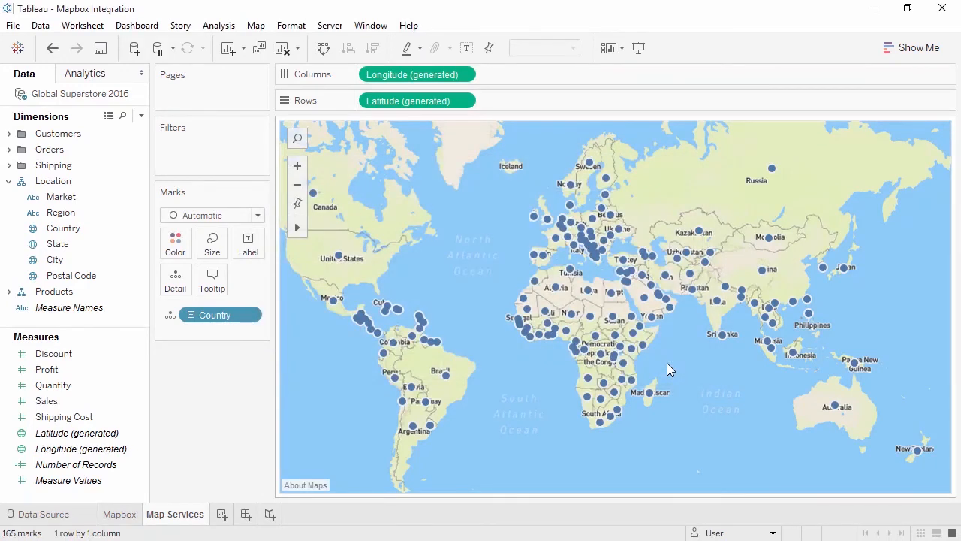
# - Start adding a Classic Mapbox map service, naming the style M Pencil and pasting the API access token
pyautogui.click(256, 26)
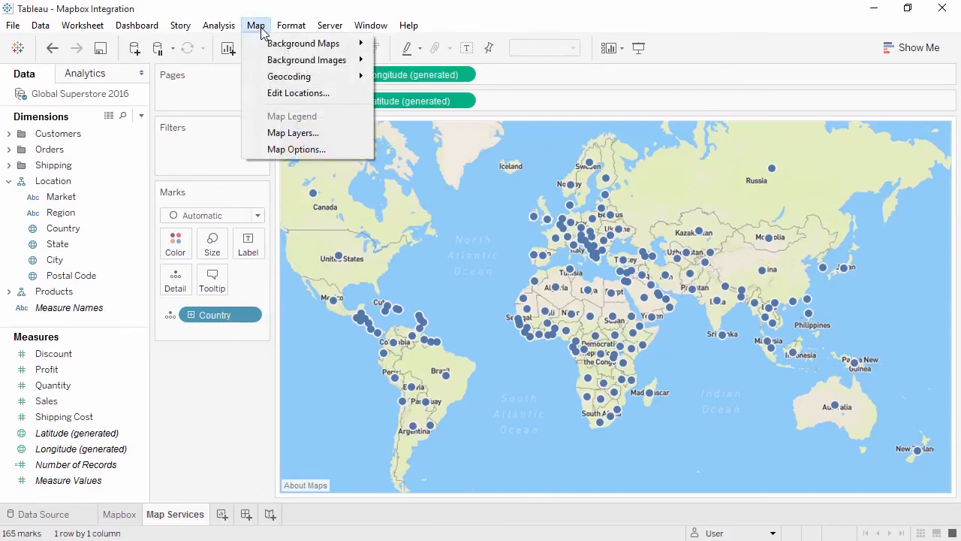
pyautogui.moveTo(268, 45)
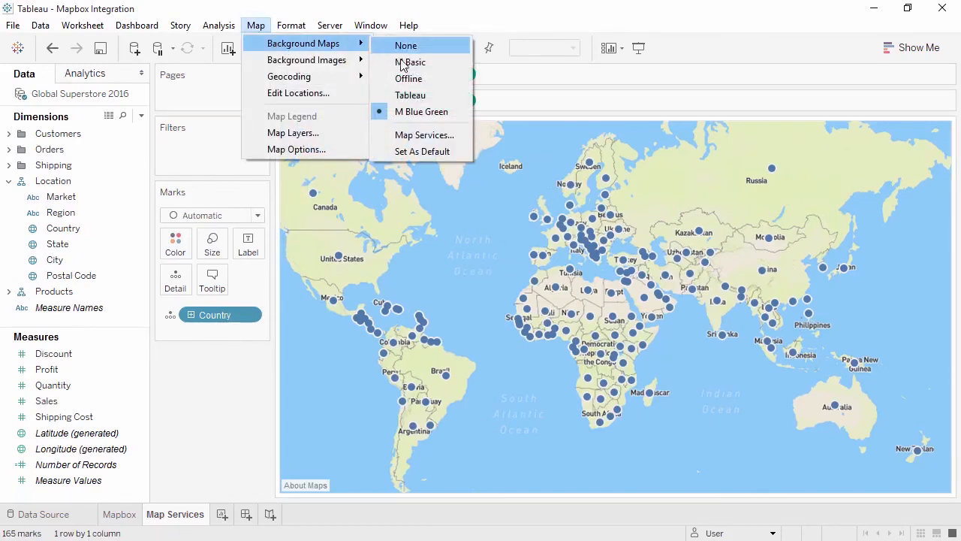
pyautogui.click(420, 135)
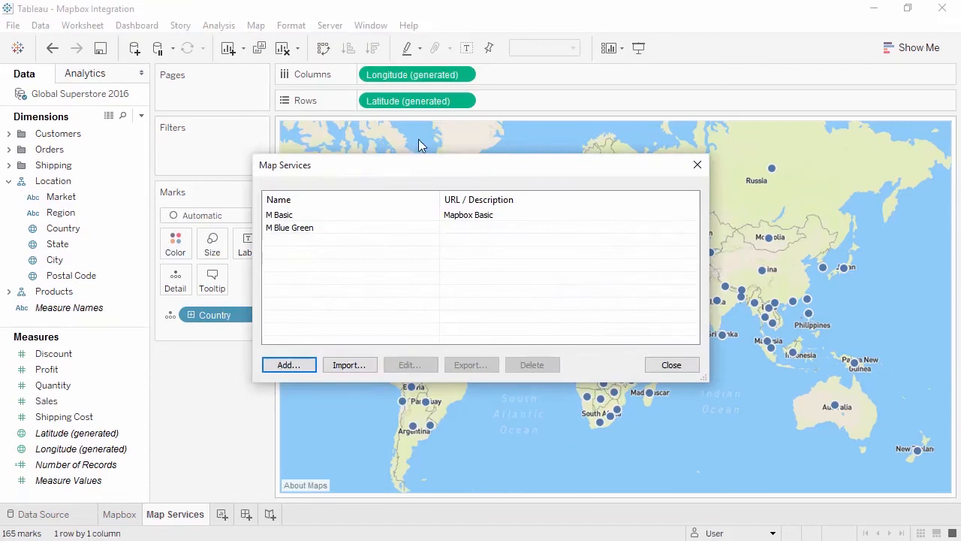
pyautogui.click(306, 365)
pyautogui.click(361, 383)
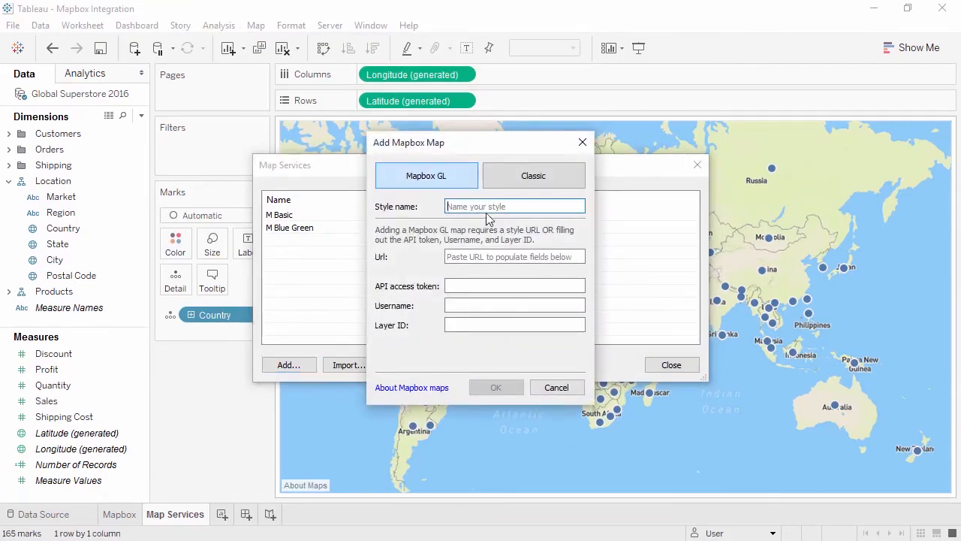
pyautogui.click(528, 174)
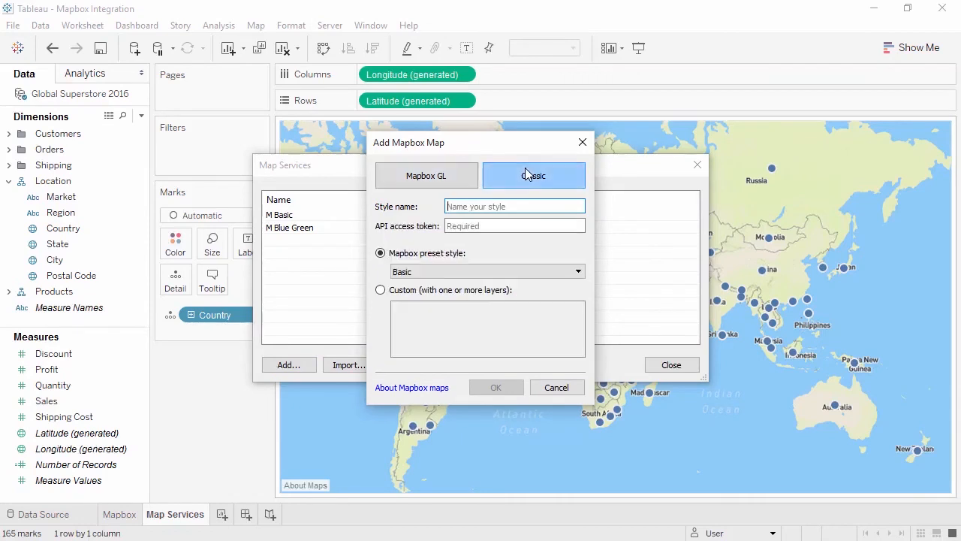
pyautogui.click(512, 207)
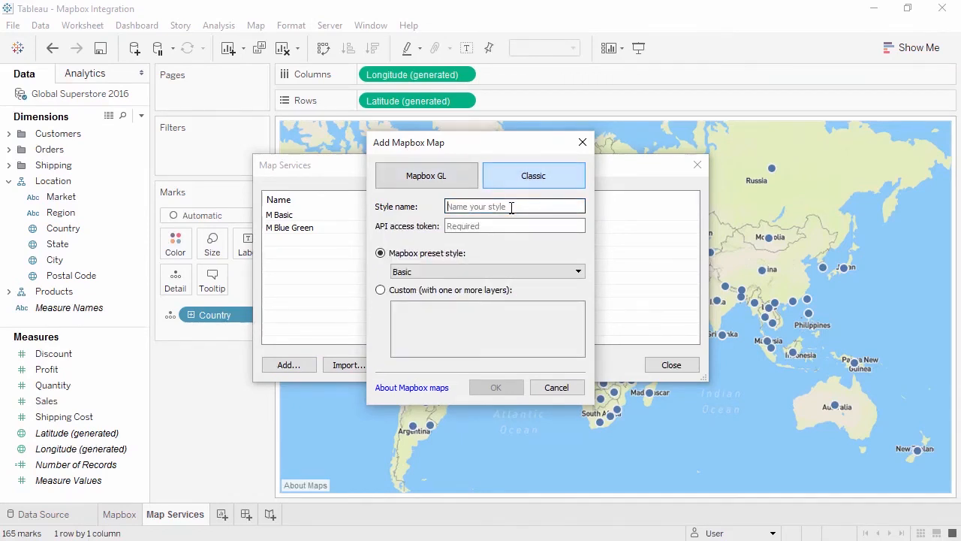
pyautogui.write('M Pencil')
pyautogui.click(455, 226)
pyautogui.hotkey('ctrl', 'v')
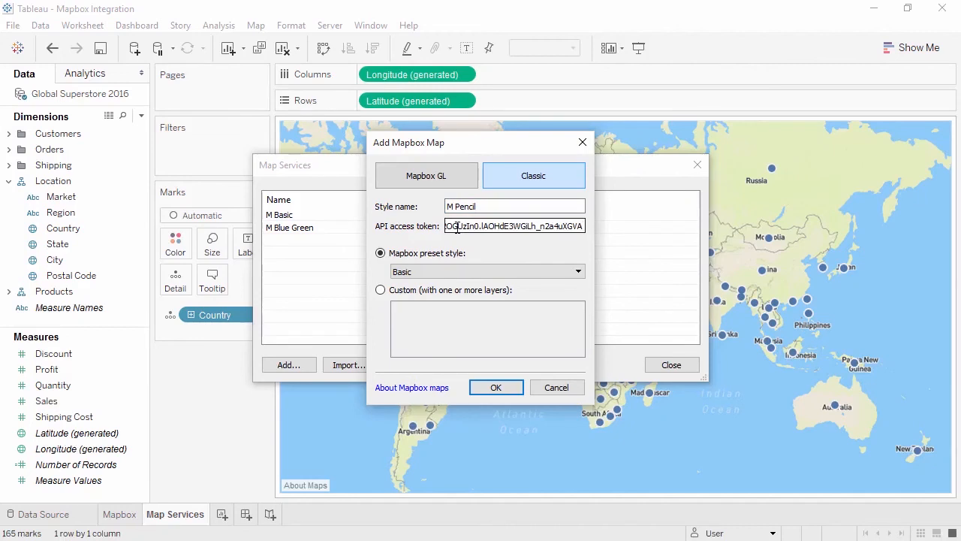
# - Set the Mapbox preset style to Pencil, add the map service and close the Map Services dialog
pyautogui.click(443, 272)
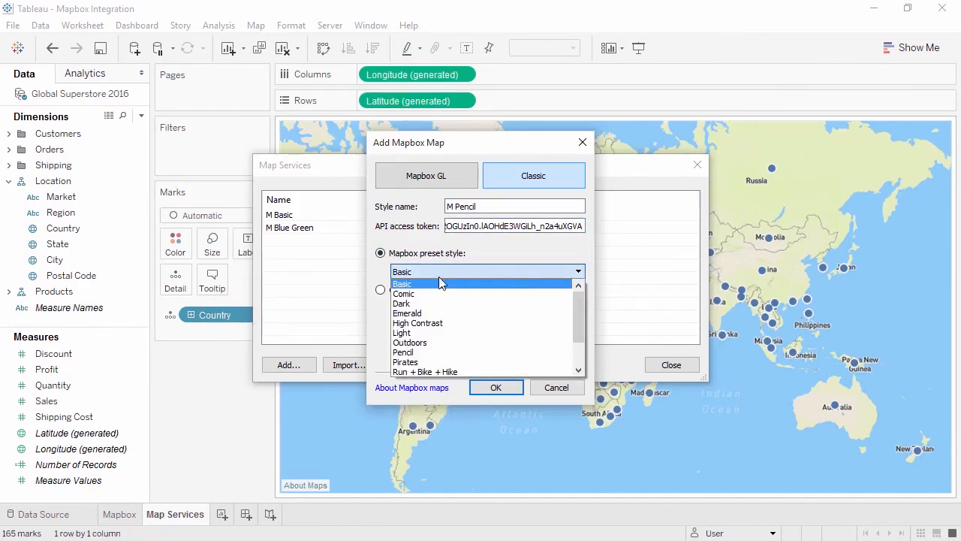
pyautogui.click(428, 352)
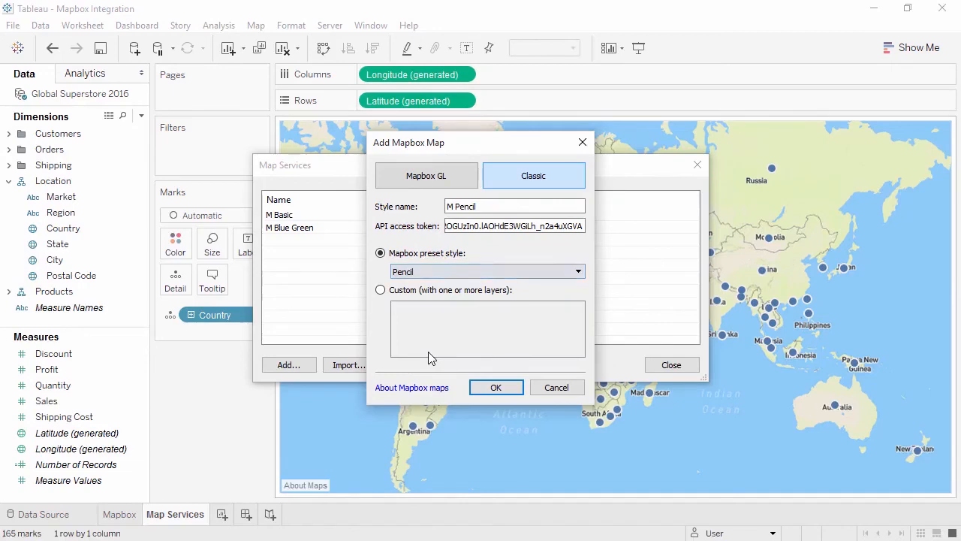
pyautogui.click(494, 387)
pyautogui.click(671, 365)
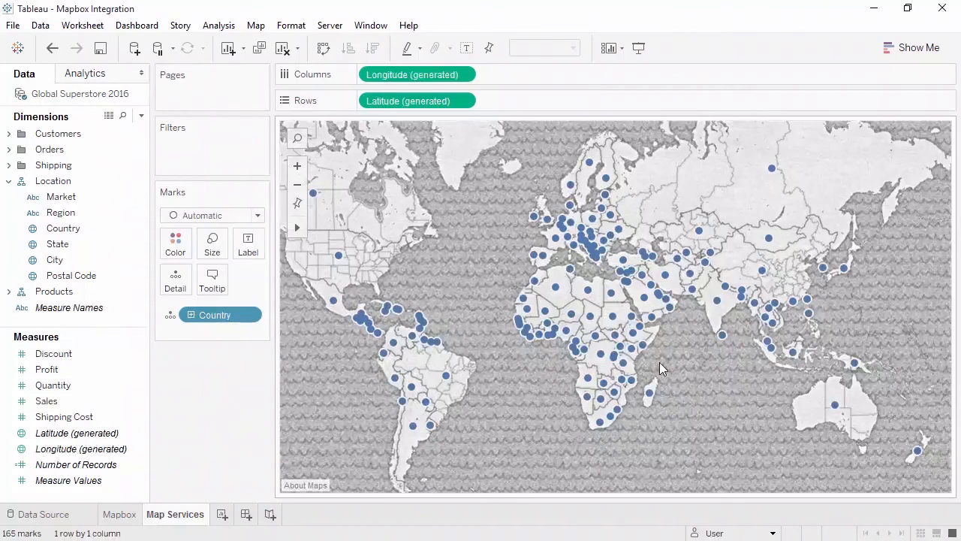
# - Switch the background map of the Country map to M Blue Green
pyautogui.click(257, 26)
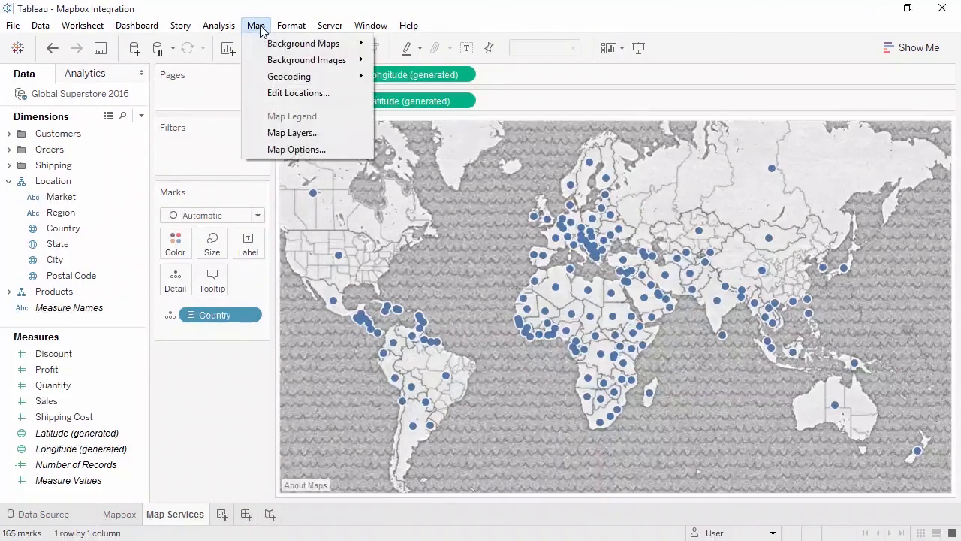
pyautogui.moveTo(262, 47)
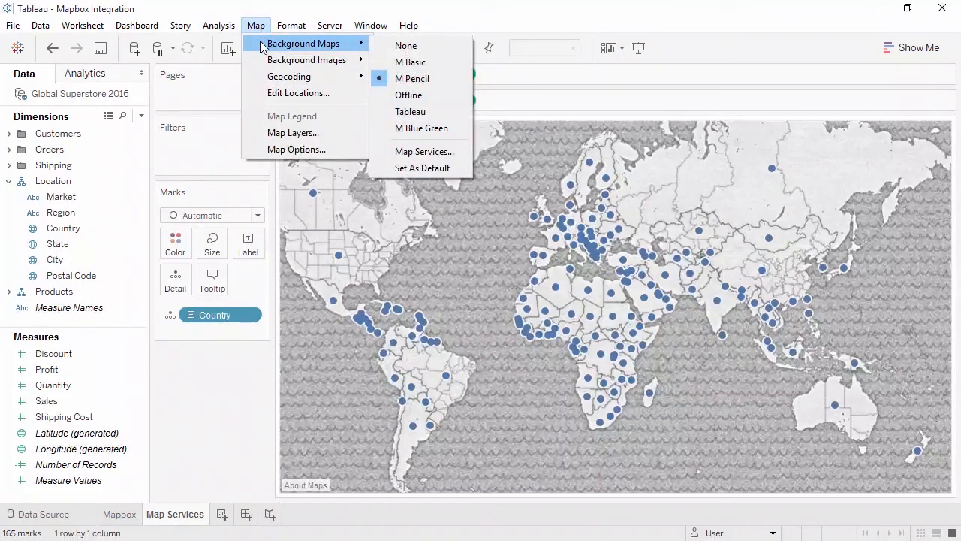
pyautogui.click(456, 128)
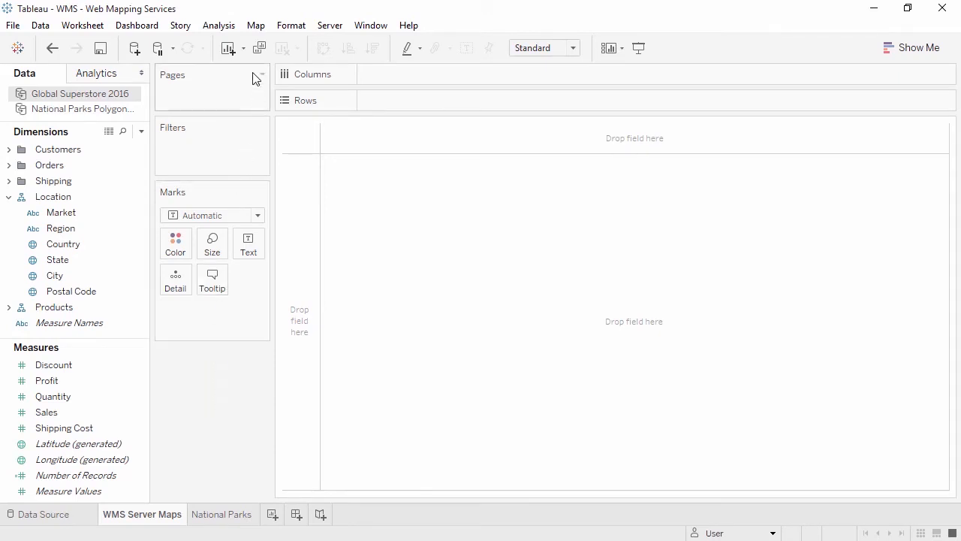
pyautogui.click(255, 27)
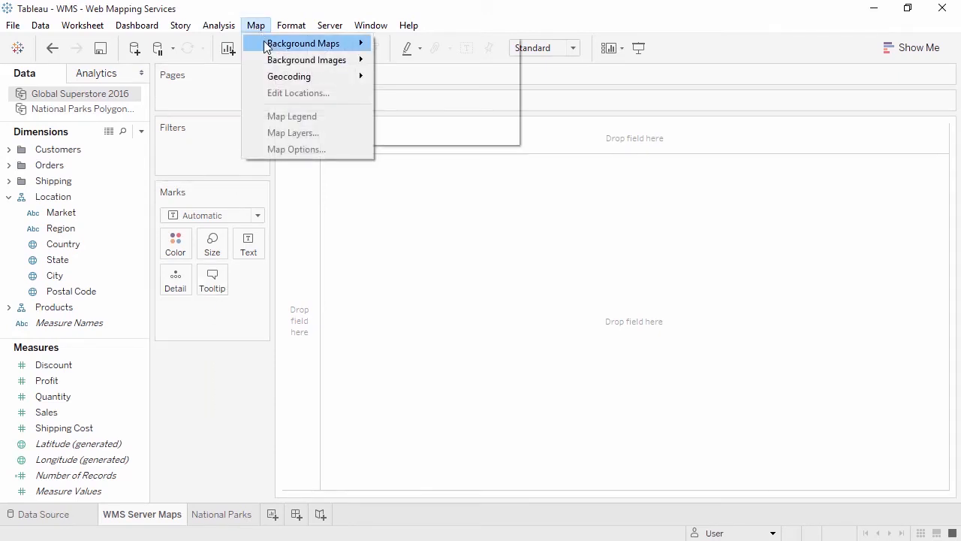
pyautogui.moveTo(267, 46)
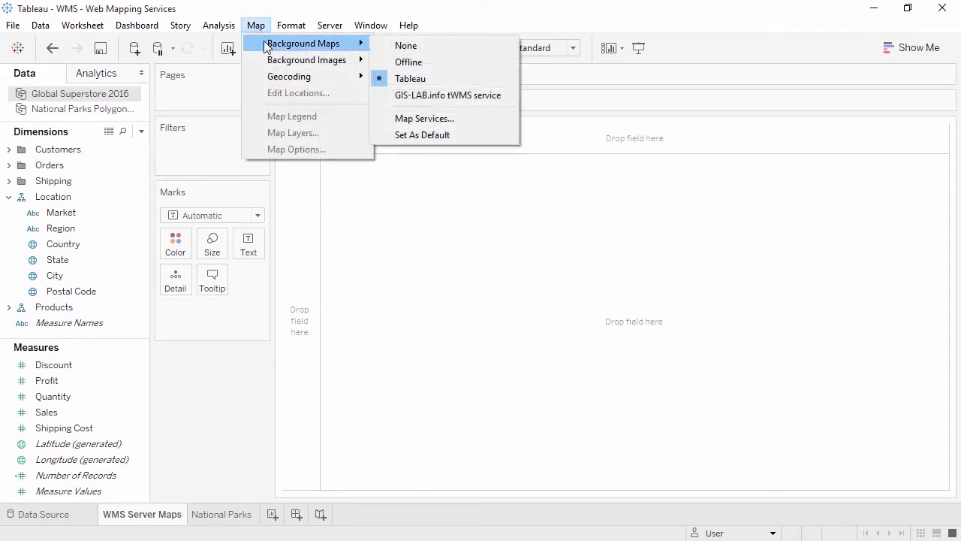
pyautogui.click(466, 120)
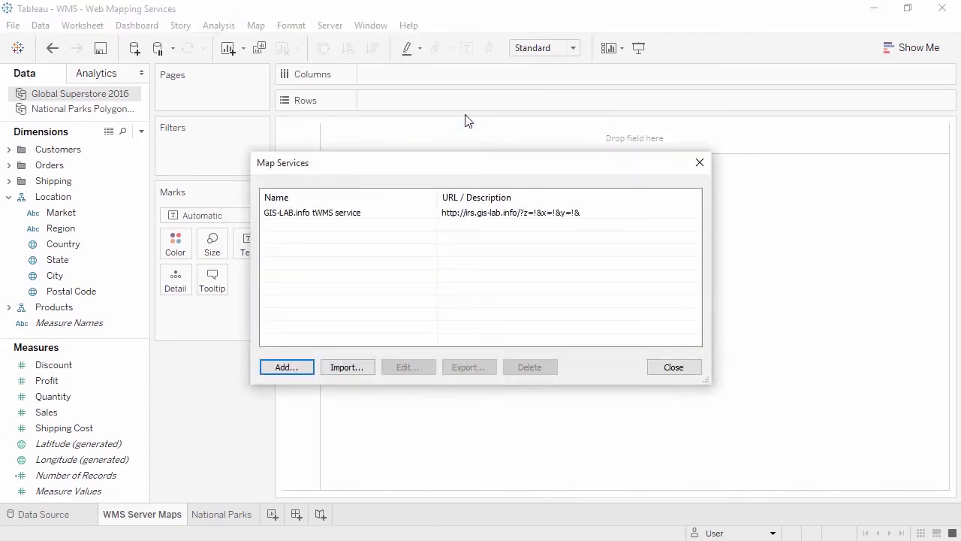
pyautogui.click(297, 371)
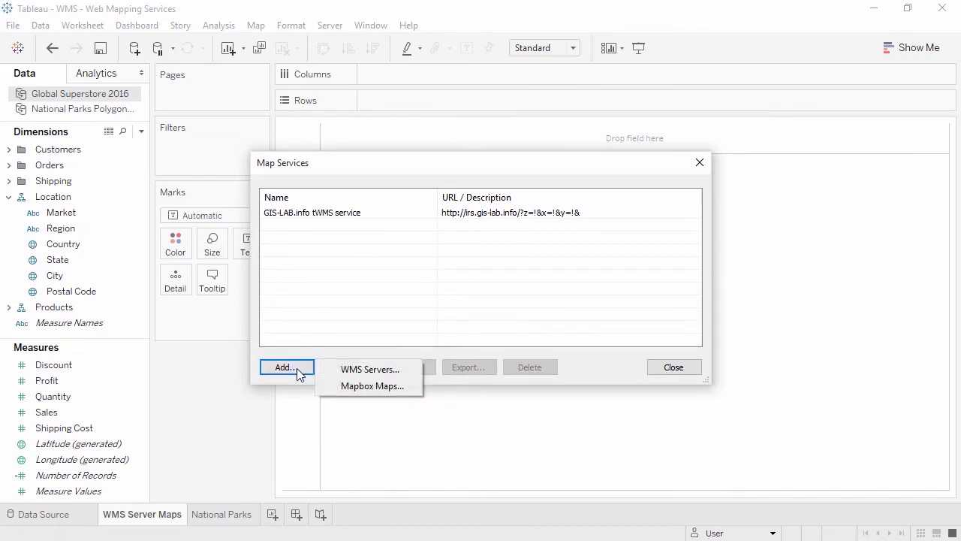
pyautogui.click(355, 369)
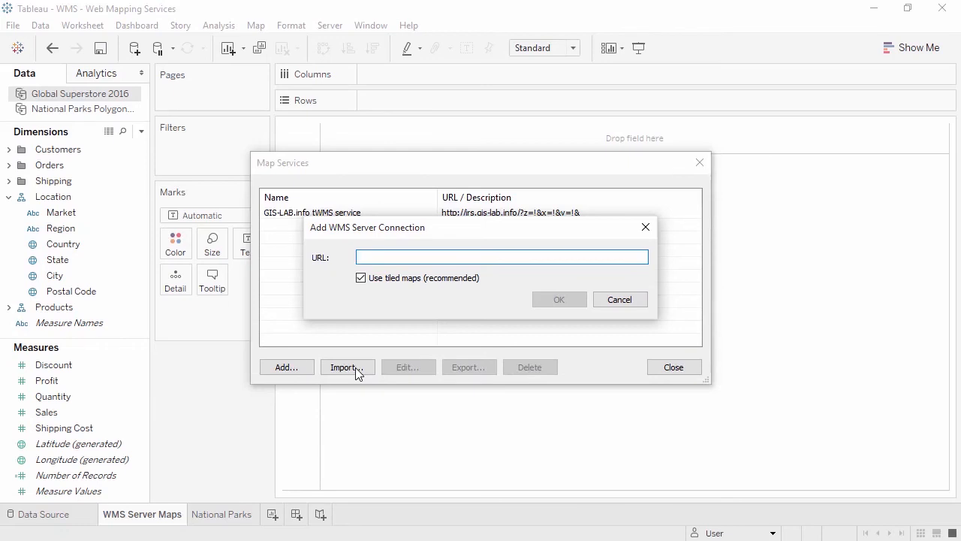
pyautogui.hotkey('ctrl', 'v')
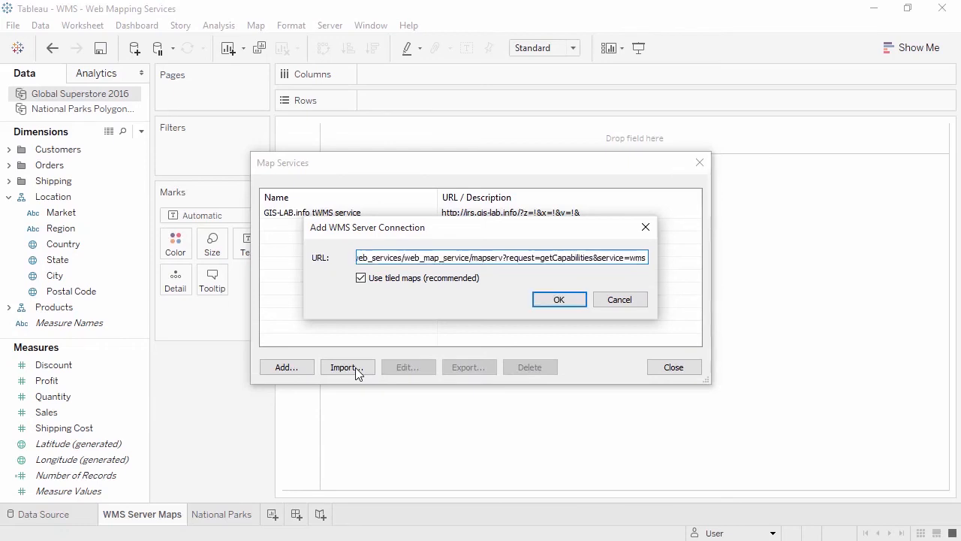
pyautogui.click(556, 299)
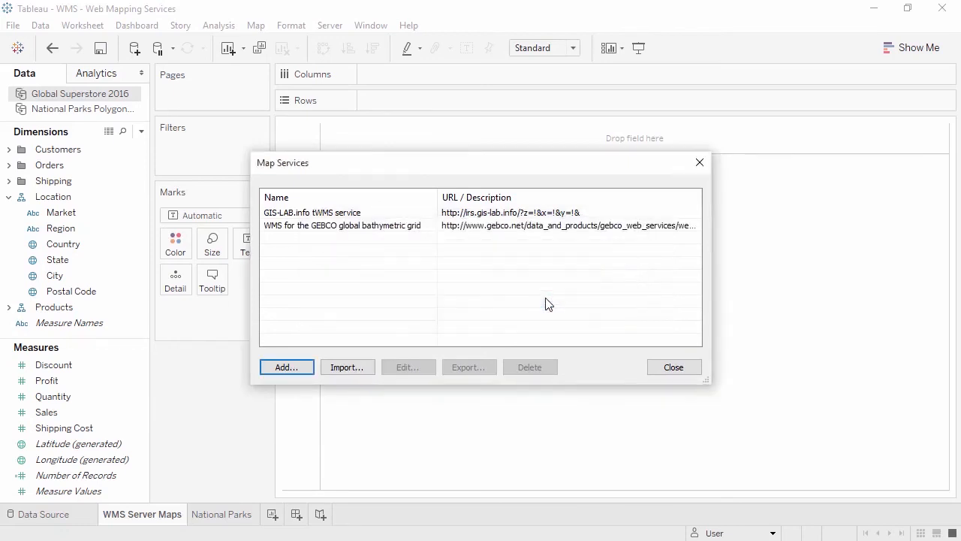
pyautogui.click(672, 367)
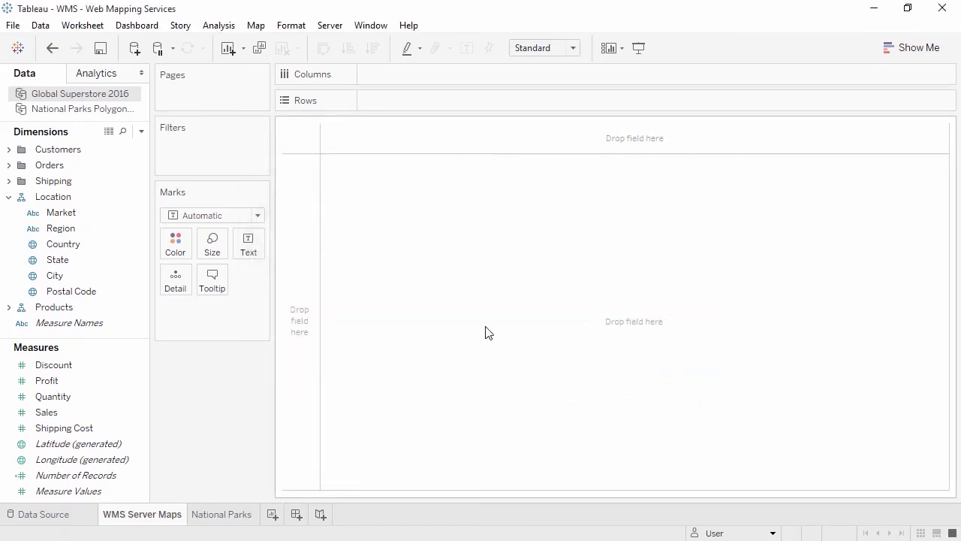
# - Build a Country map on the WMS Server Maps sheet and review the background maps and map layers available for it
pyautogui.click(82, 246)
pyautogui.doubleClick(75, 251)
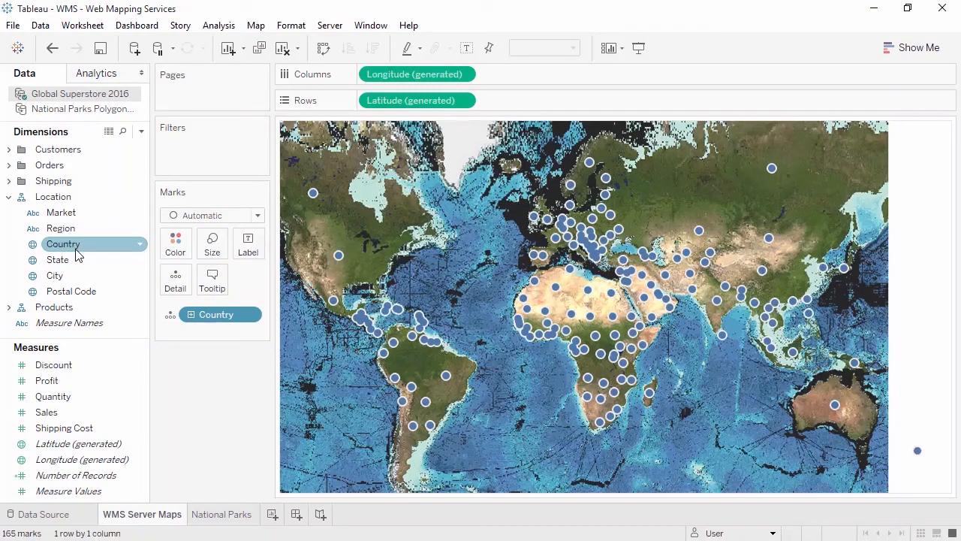
pyautogui.click(255, 25)
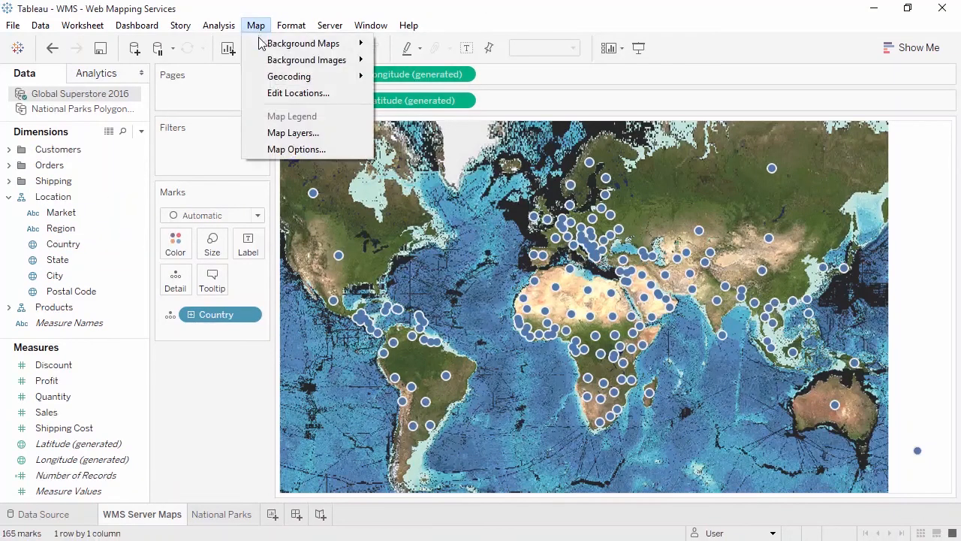
pyautogui.moveTo(262, 46)
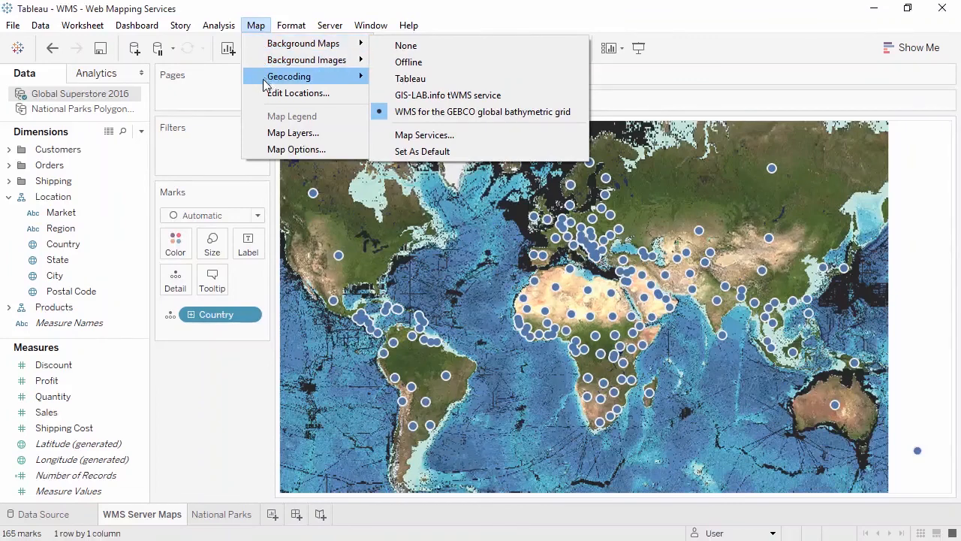
pyautogui.click(274, 132)
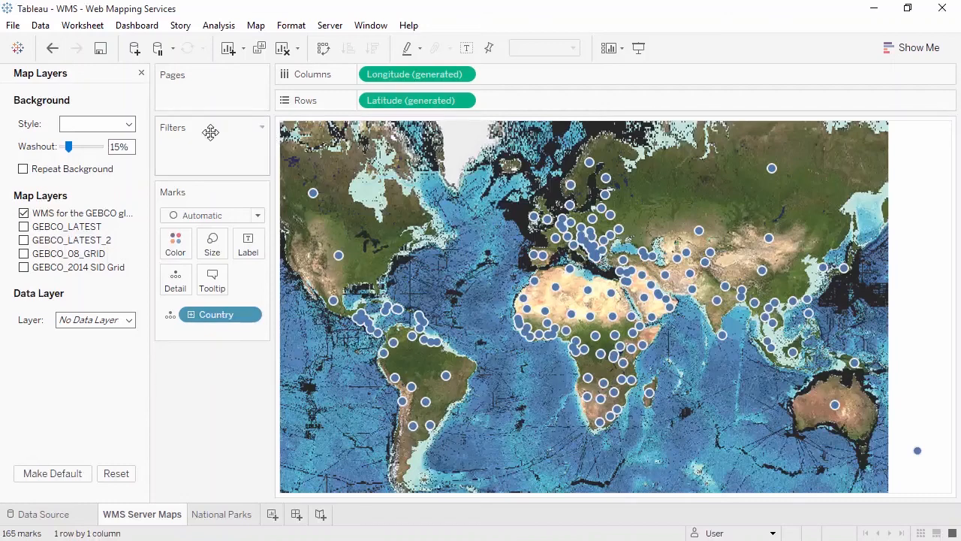
pyautogui.click(141, 73)
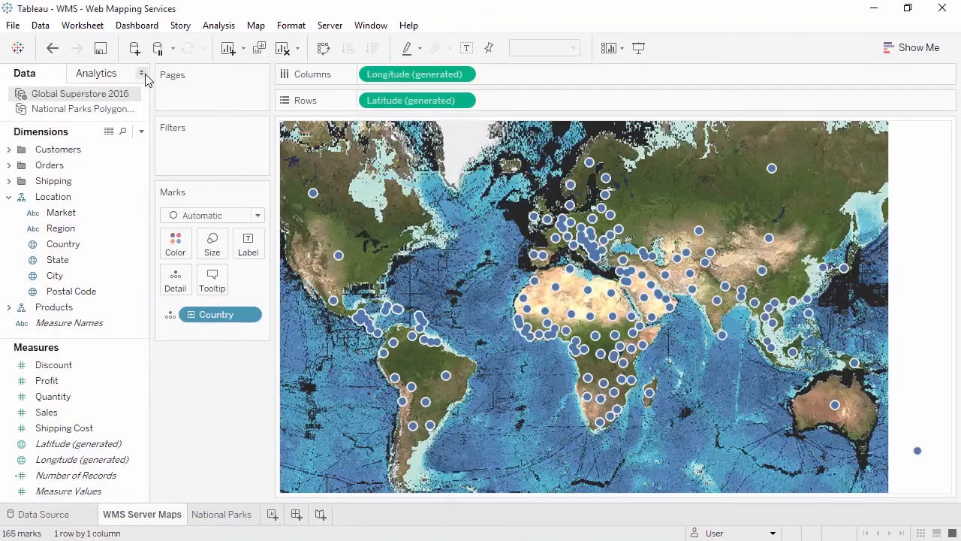
pyautogui.click(254, 26)
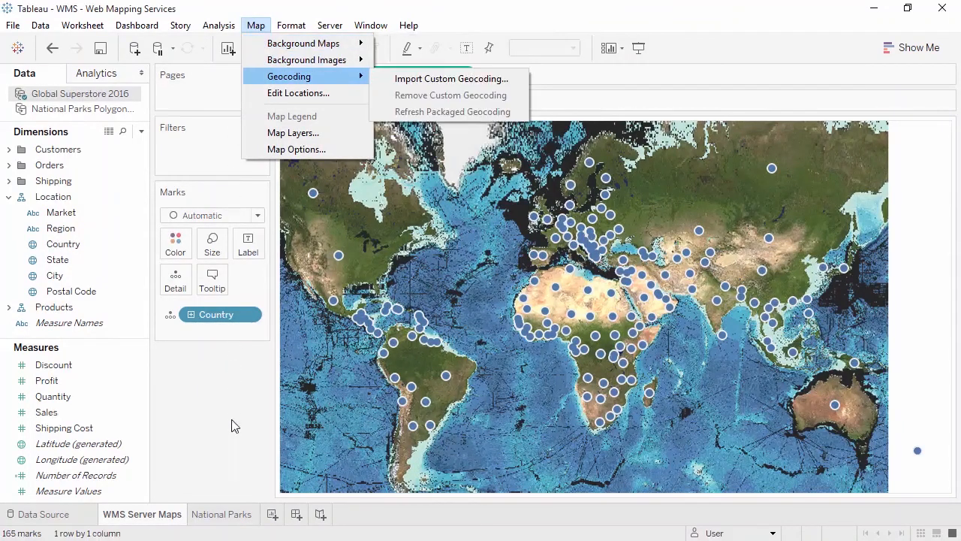
# - On the National Parks sheet, import the saved map service World Map.tms as the background map
pyautogui.click(225, 515)
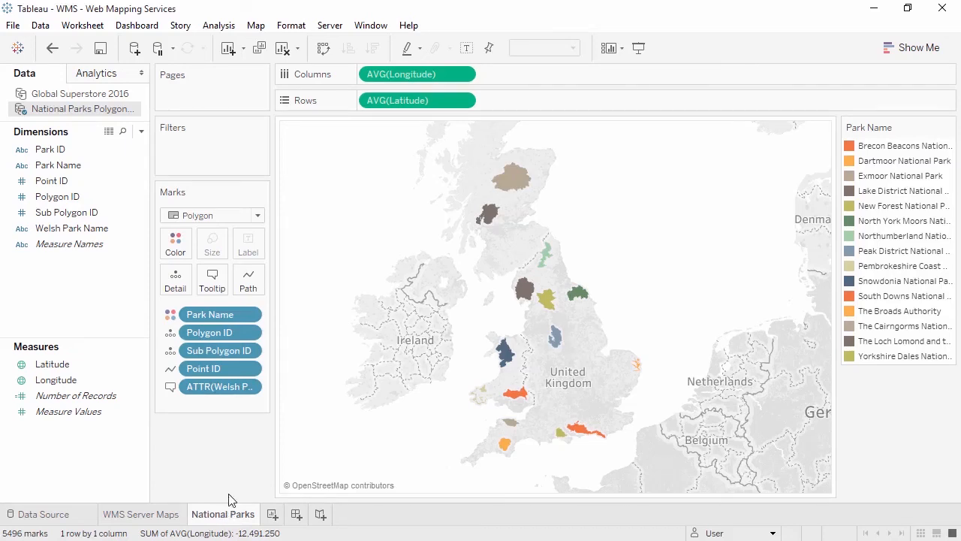
pyautogui.click(255, 26)
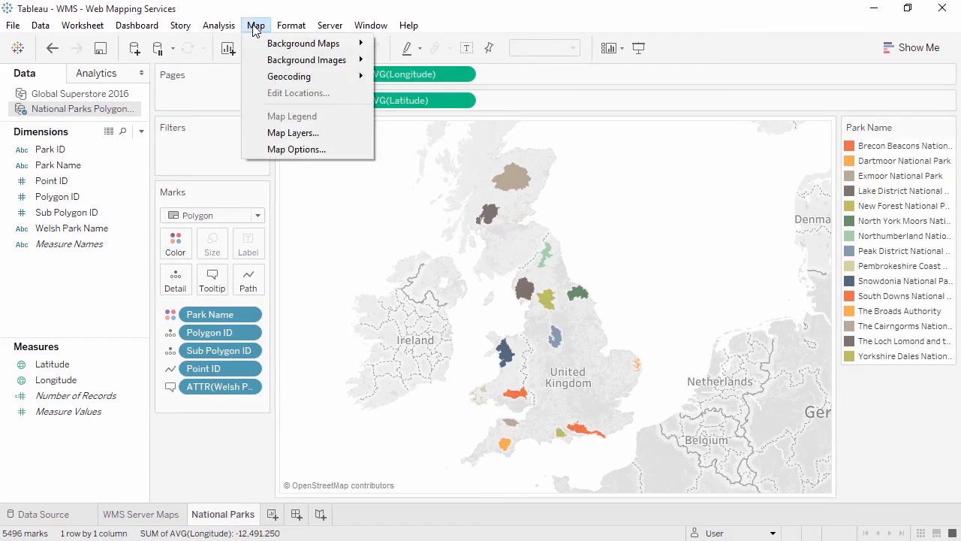
pyautogui.moveTo(268, 43)
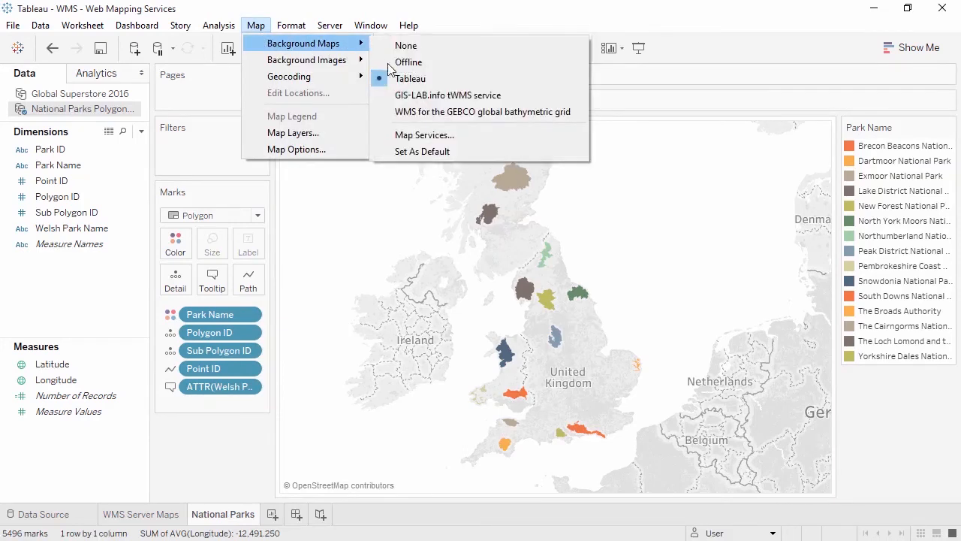
pyautogui.click(431, 132)
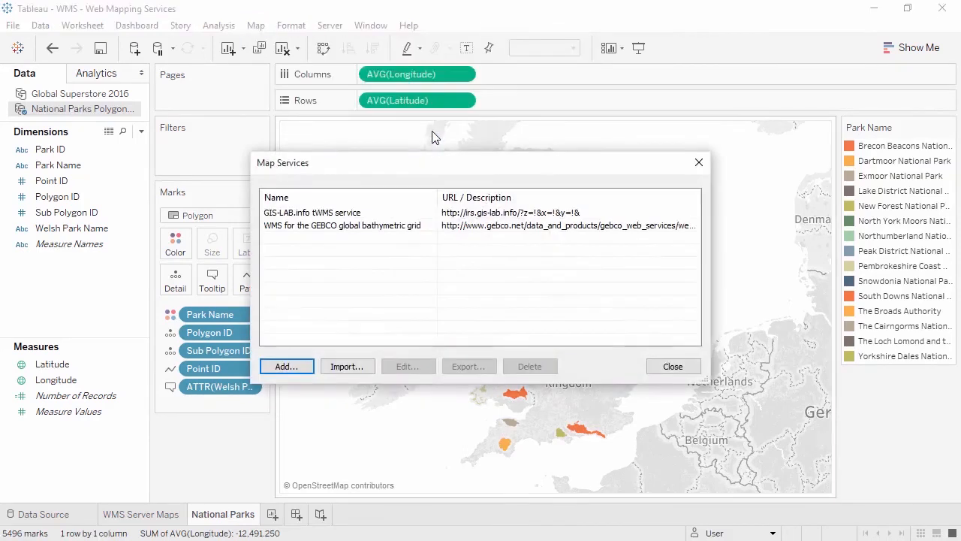
pyautogui.click(411, 227)
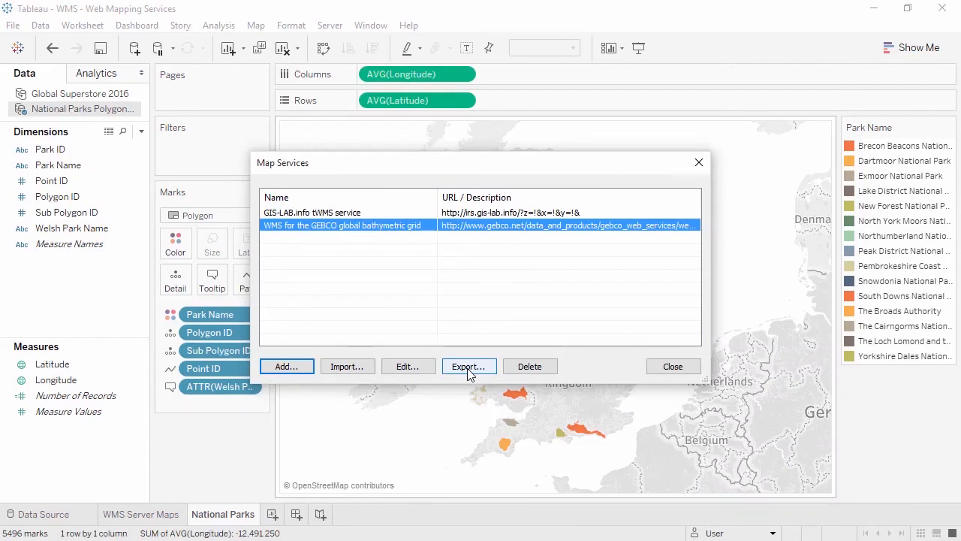
pyautogui.click(350, 366)
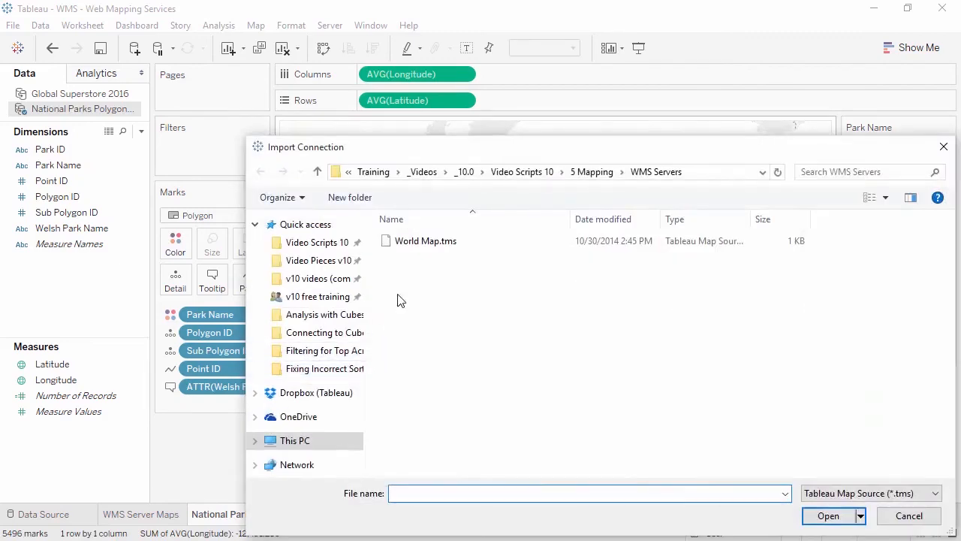
pyautogui.doubleClick(417, 248)
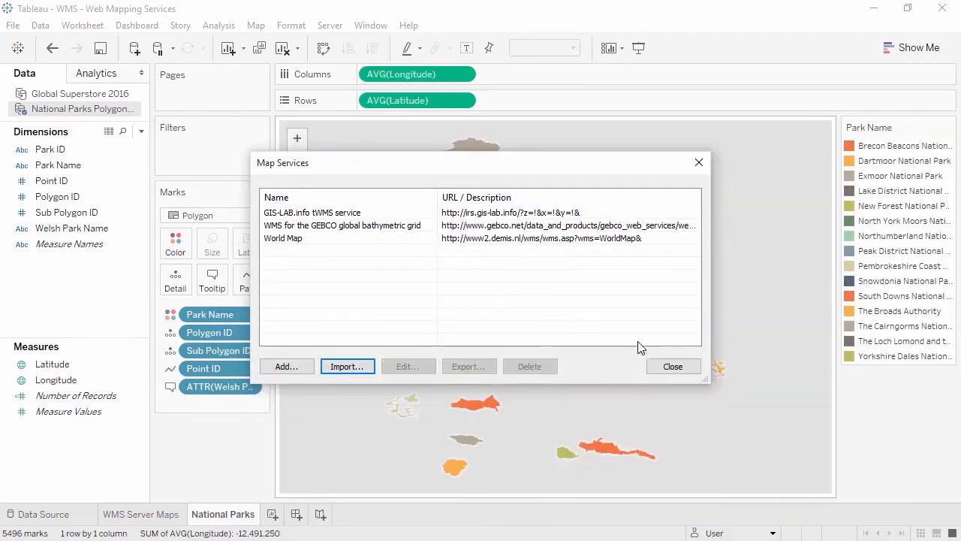
pyautogui.click(675, 366)
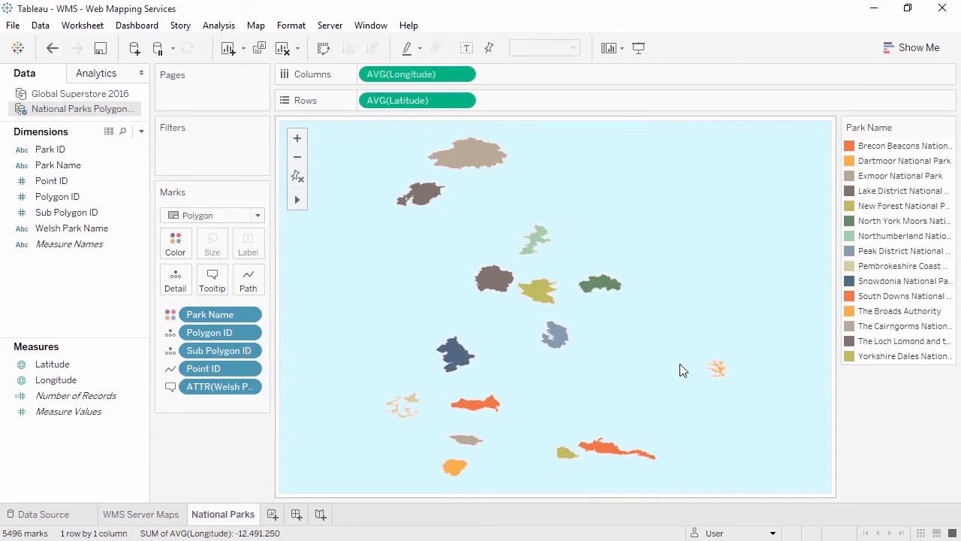
# - Turn on the Countries, Waterbodies, Rivers and Streams map layers for the National Parks map
pyautogui.click(256, 25)
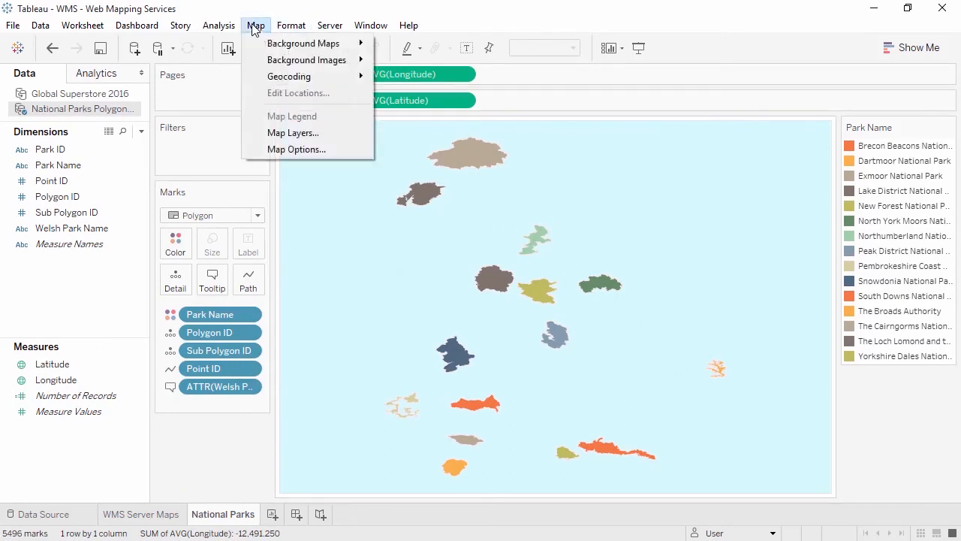
pyautogui.click(270, 133)
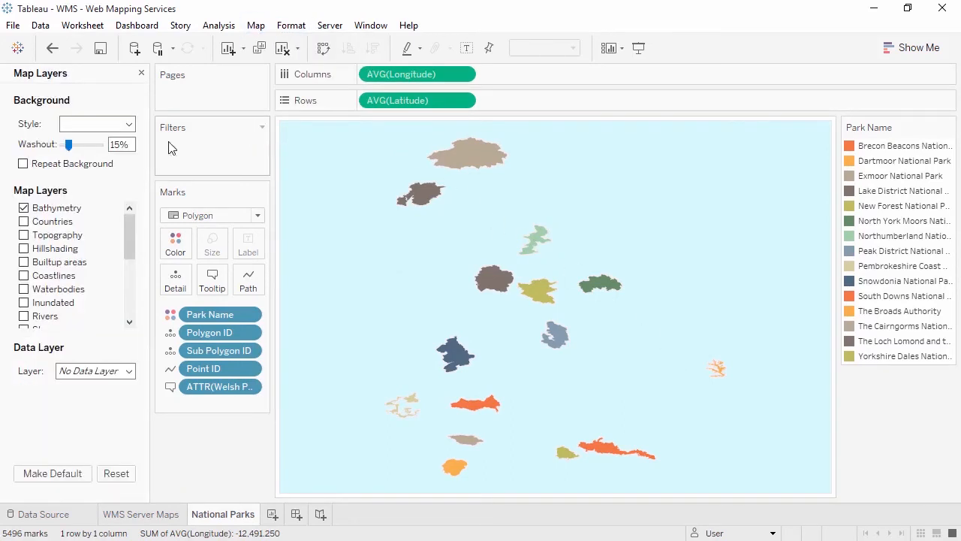
pyautogui.click(24, 221)
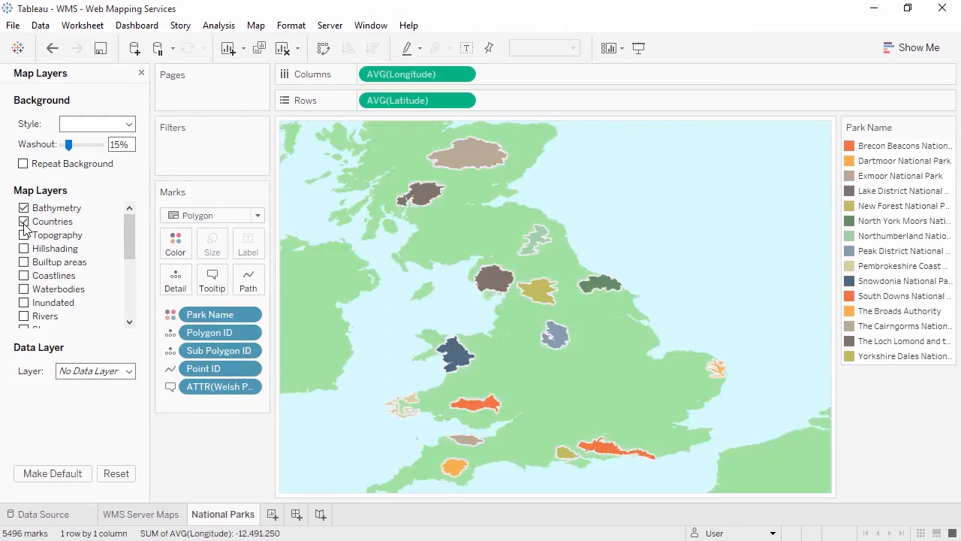
pyautogui.click(24, 289)
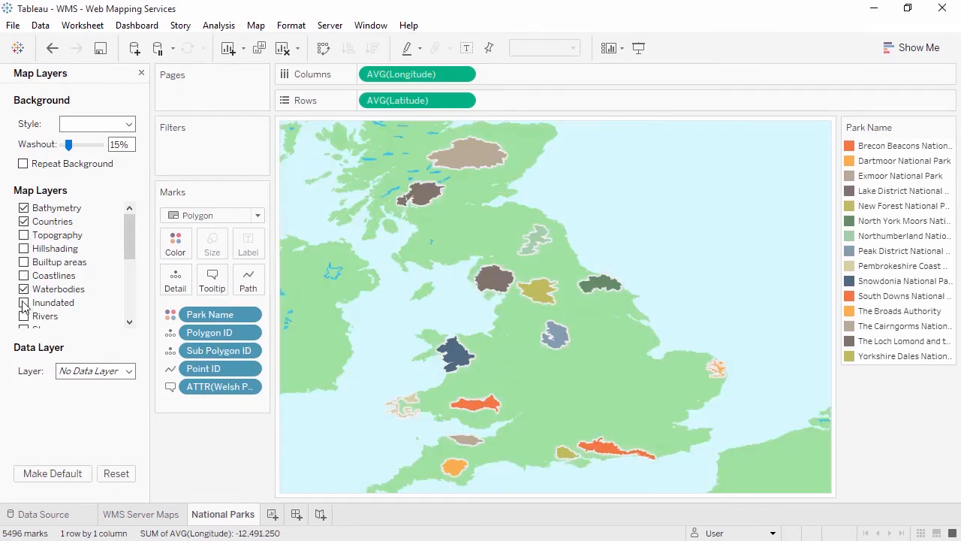
pyautogui.click(24, 316)
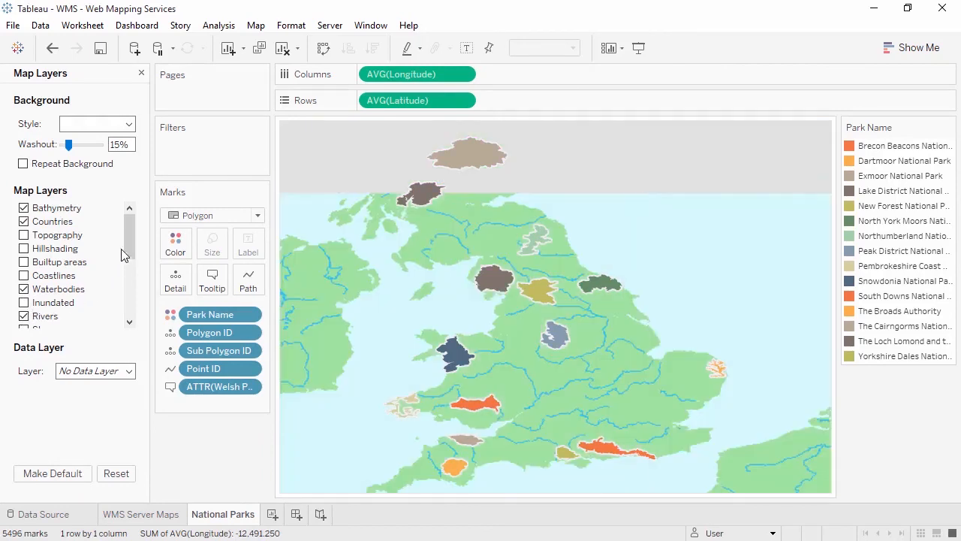
pyautogui.moveTo(130, 241); pyautogui.dragTo(130, 261)
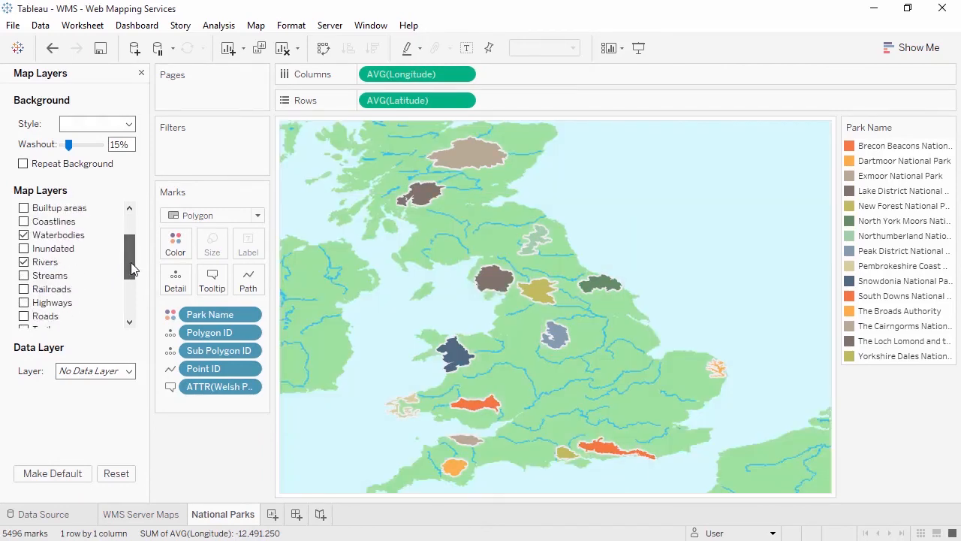
pyautogui.click(24, 276)
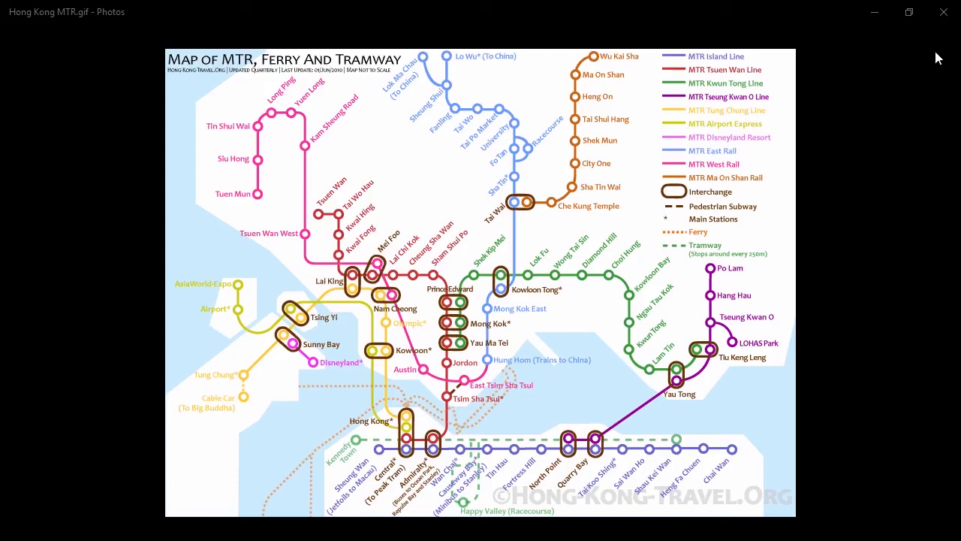
# - In Hong Kong MTR.xlsx, enter X 840 and Y 623 for the Sheung Wan station and save the workbook
pyautogui.click(876, 14)
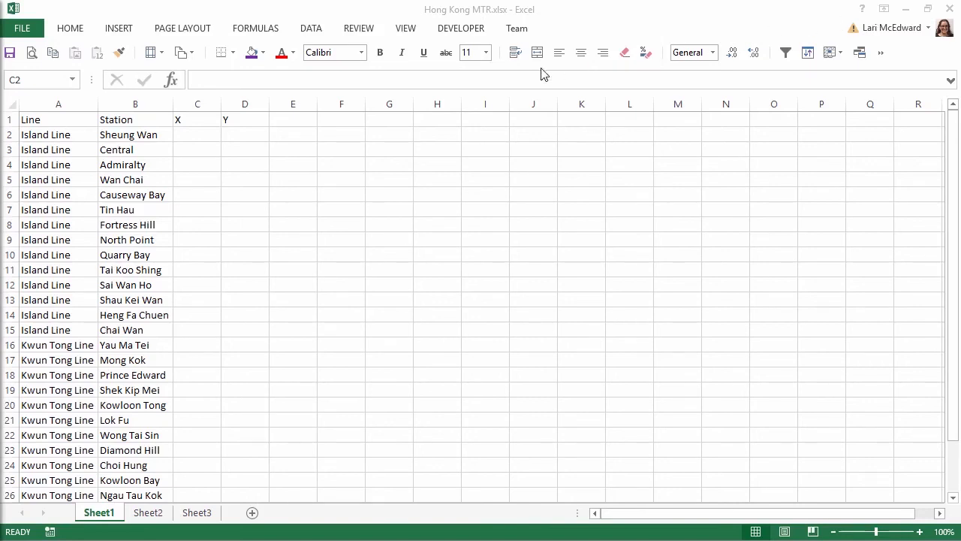
pyautogui.click(197, 138)
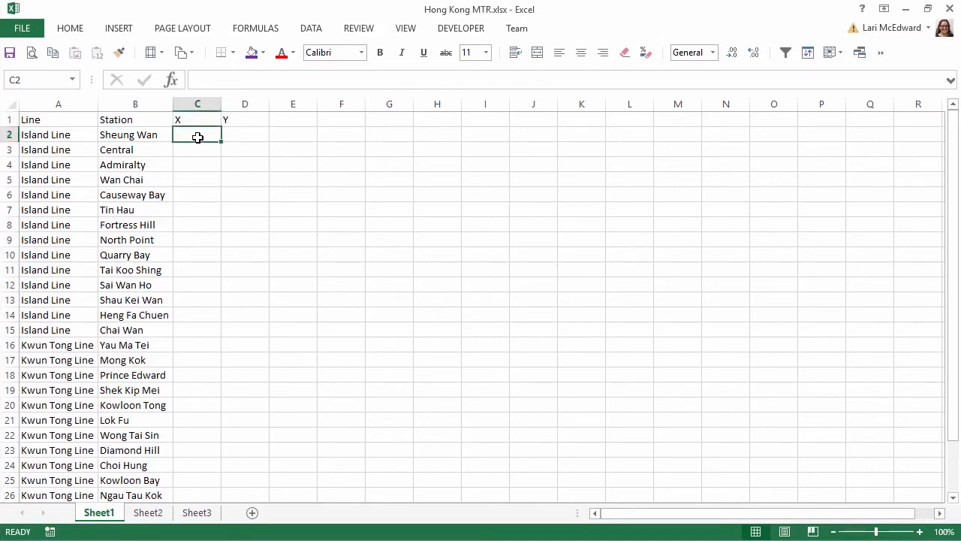
pyautogui.write('840')
pyautogui.press('Tab')
pyautogui.write('623')
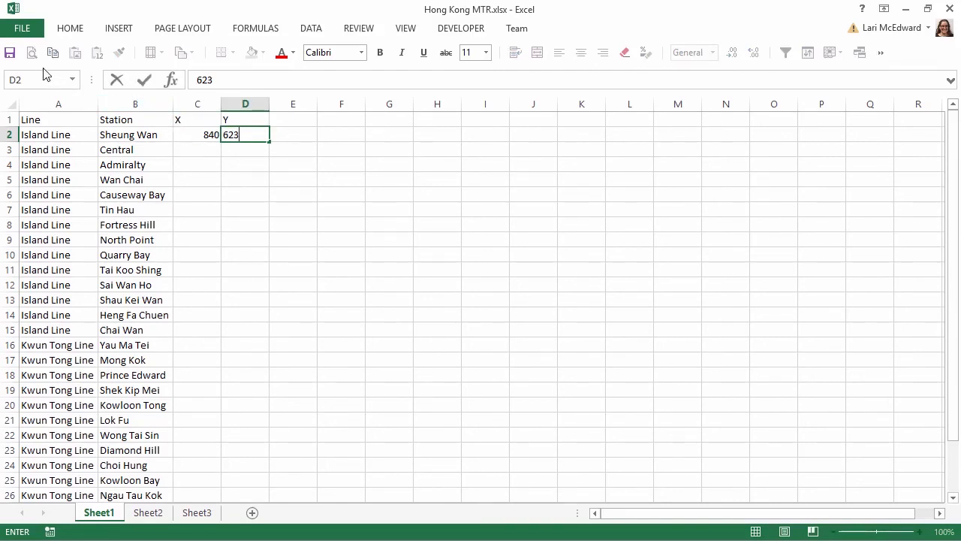
pyautogui.click(11, 56)
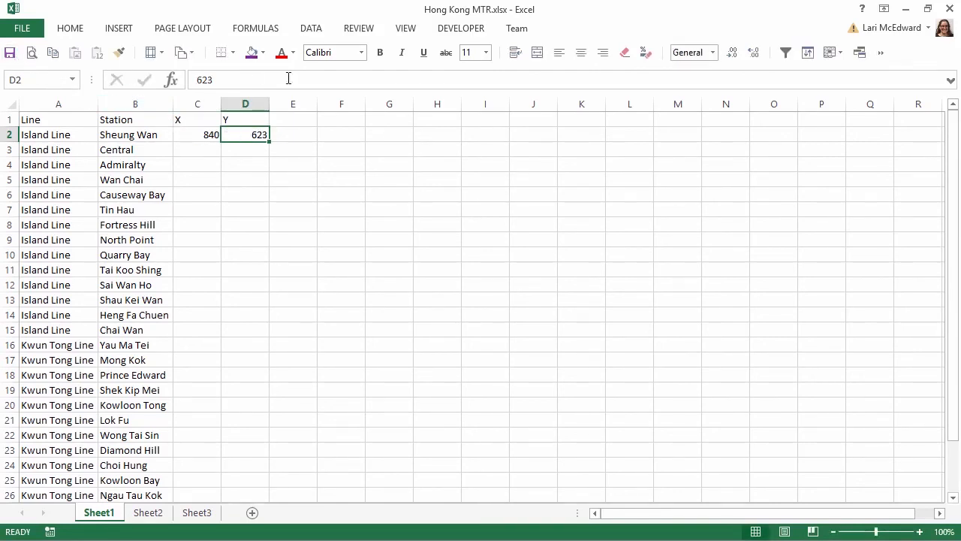
# - Switch to the Tableau workbook Background Images, connect it to the Excel file Hong Kong MTR.xlsx, and go to Sheet 1
pyautogui.click(911, 11)
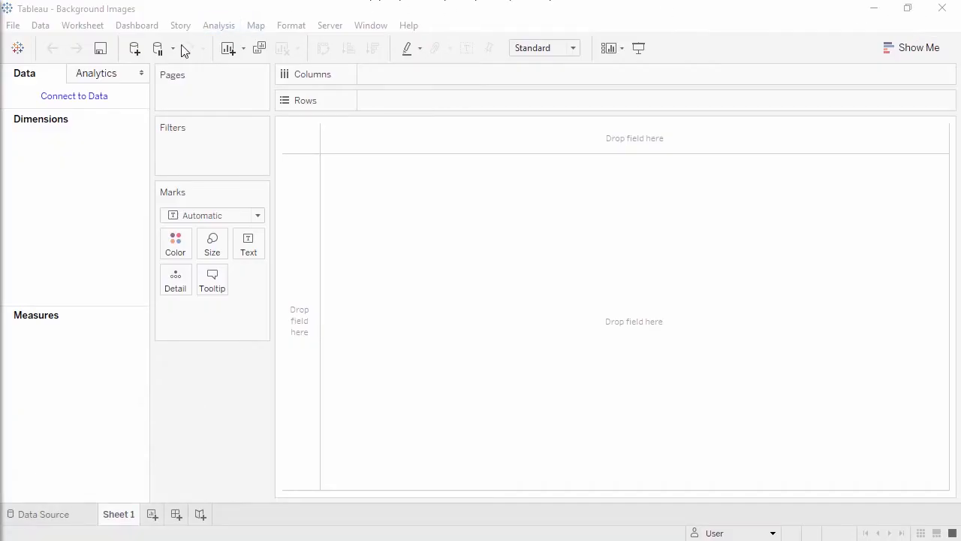
pyautogui.click(133, 48)
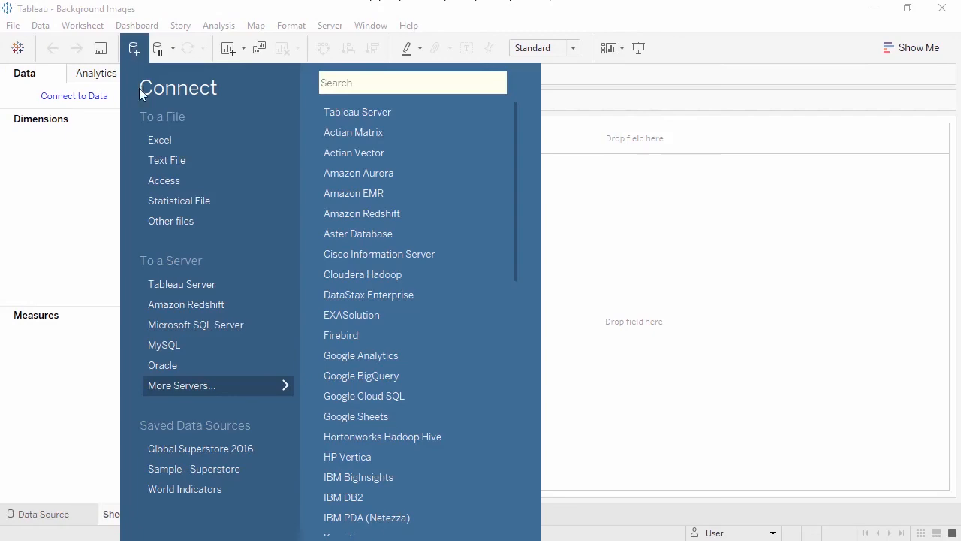
pyautogui.click(163, 141)
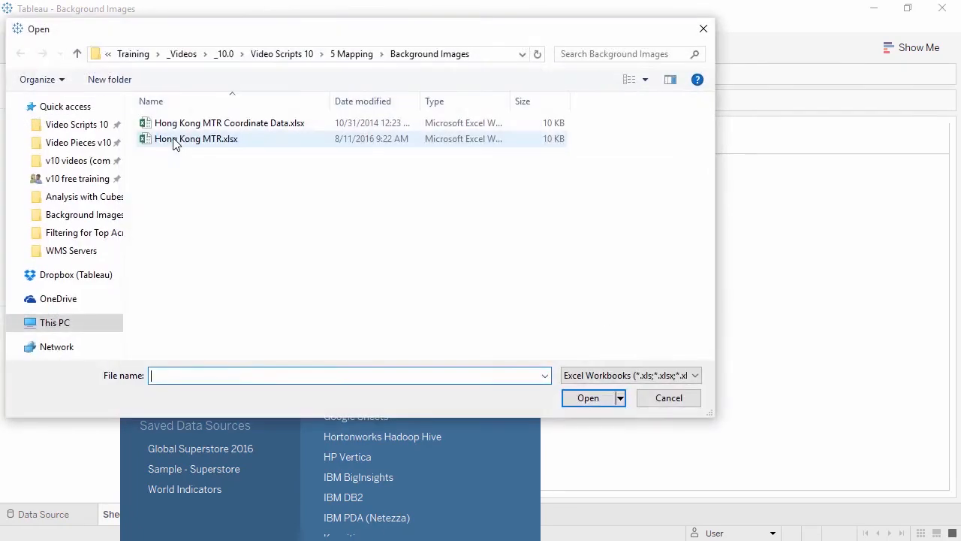
pyautogui.click(177, 144)
pyautogui.doubleClick(182, 143)
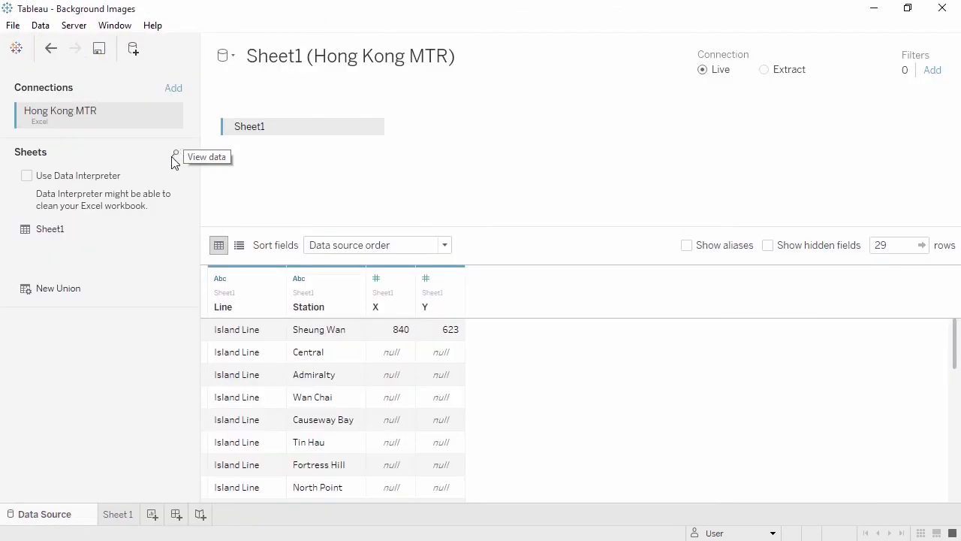
pyautogui.click(113, 520)
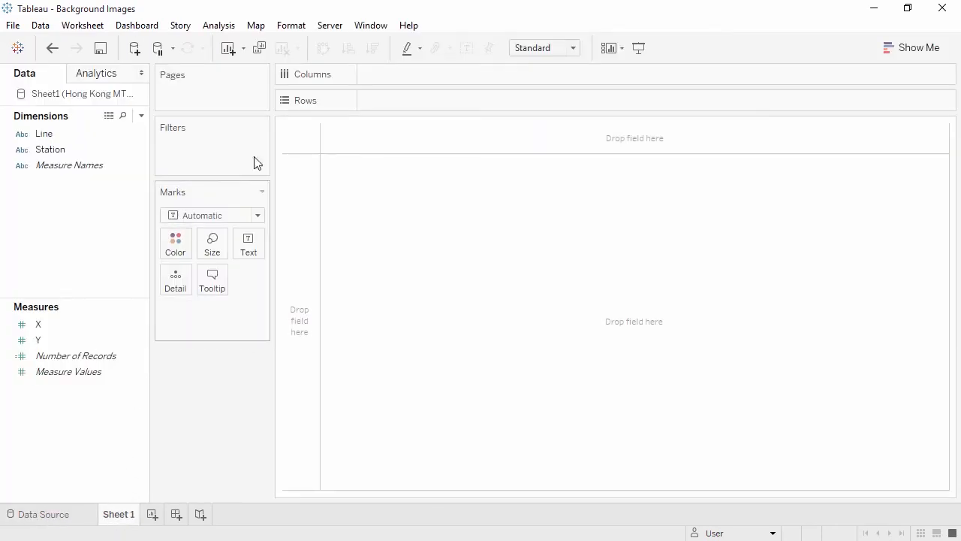
# - Add Hong Kong MTR.gif as a background image for the Sheet1 (Hong Kong MTR) data source
pyautogui.click(264, 29)
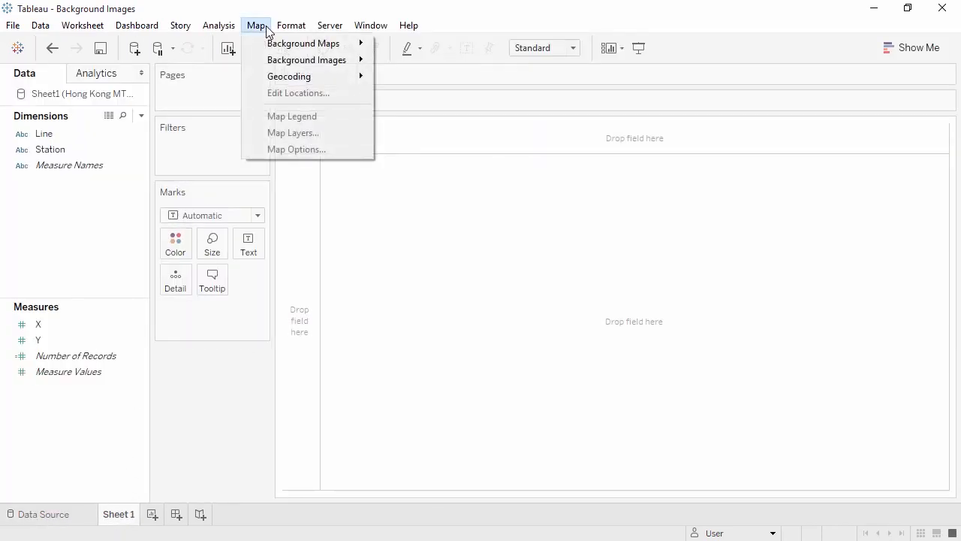
pyautogui.moveTo(266, 64)
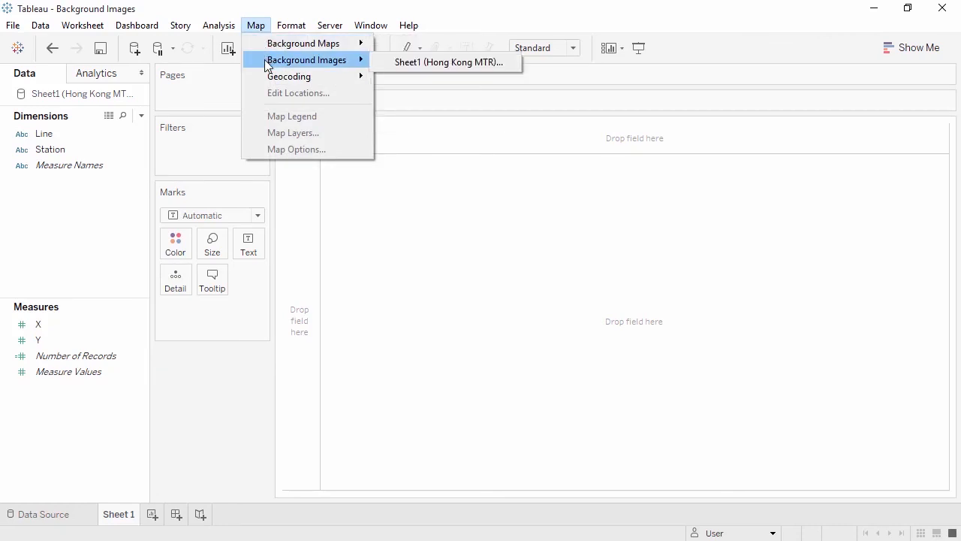
pyautogui.click(389, 62)
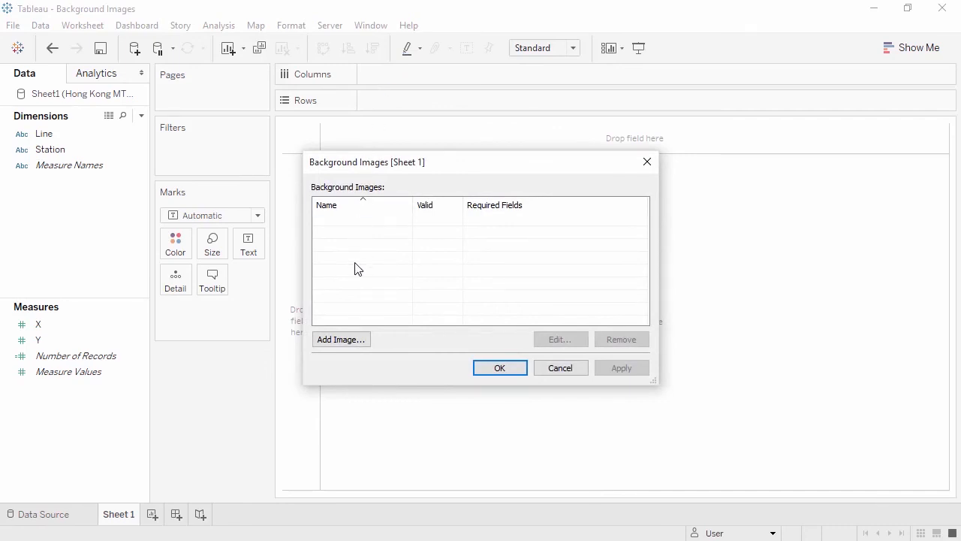
pyautogui.click(356, 341)
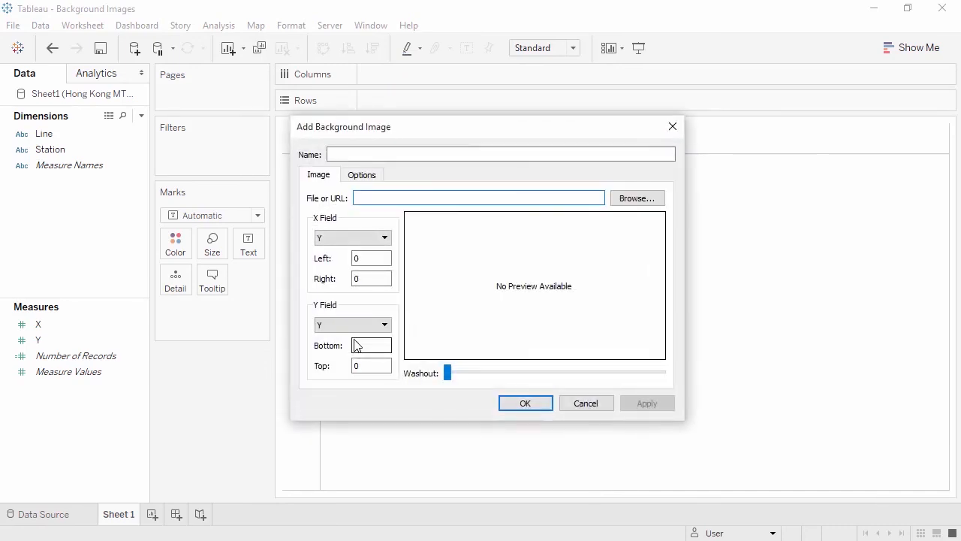
pyautogui.click(630, 200)
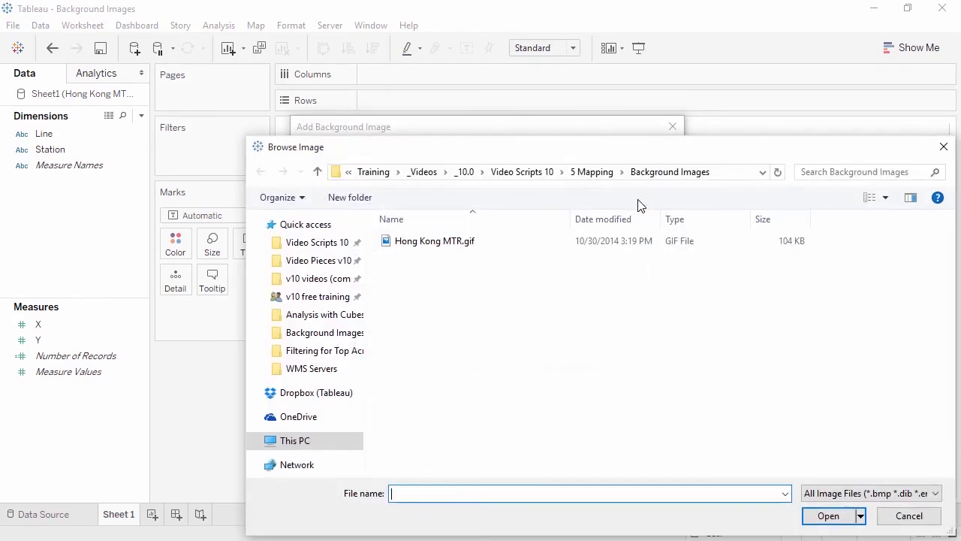
pyautogui.click(426, 243)
pyautogui.doubleClick(426, 242)
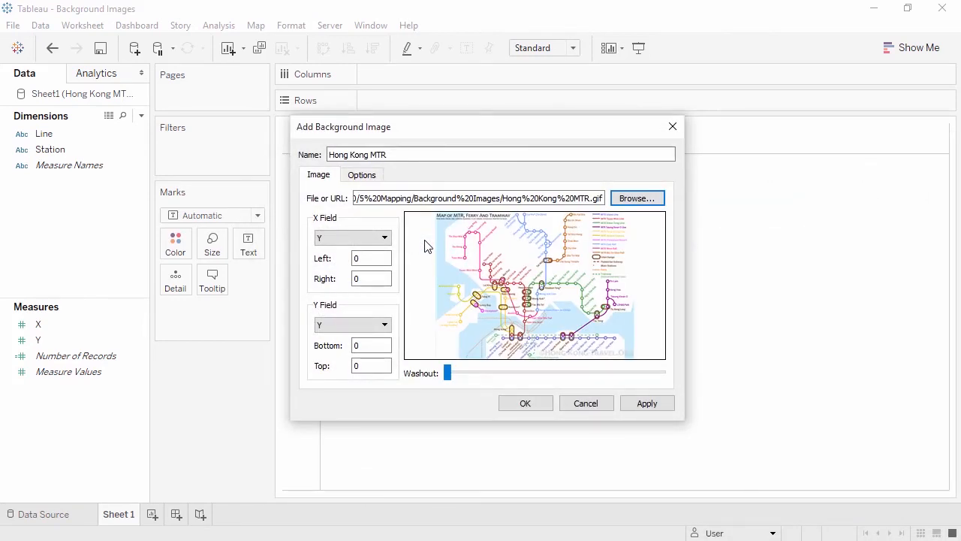
# - Map the background image horizontally to field X from 0 to 840 and vertically to field Y from 0 to 623
pyautogui.click(368, 239)
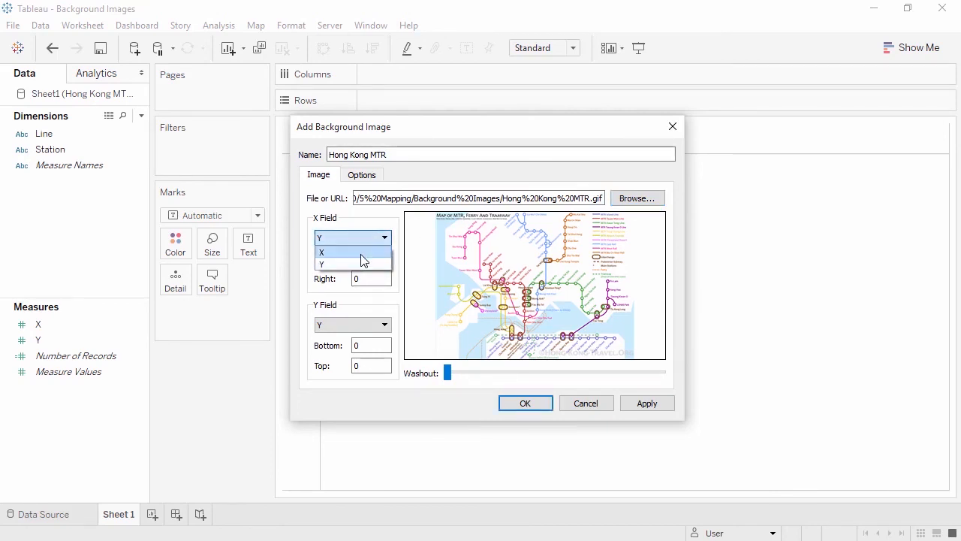
pyautogui.click(353, 252)
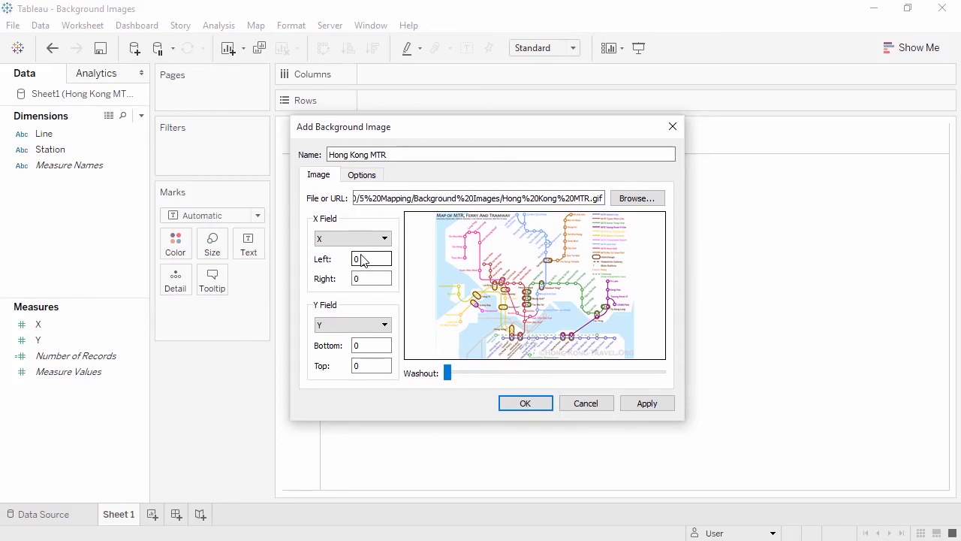
pyautogui.doubleClick(366, 277)
pyautogui.write('840')
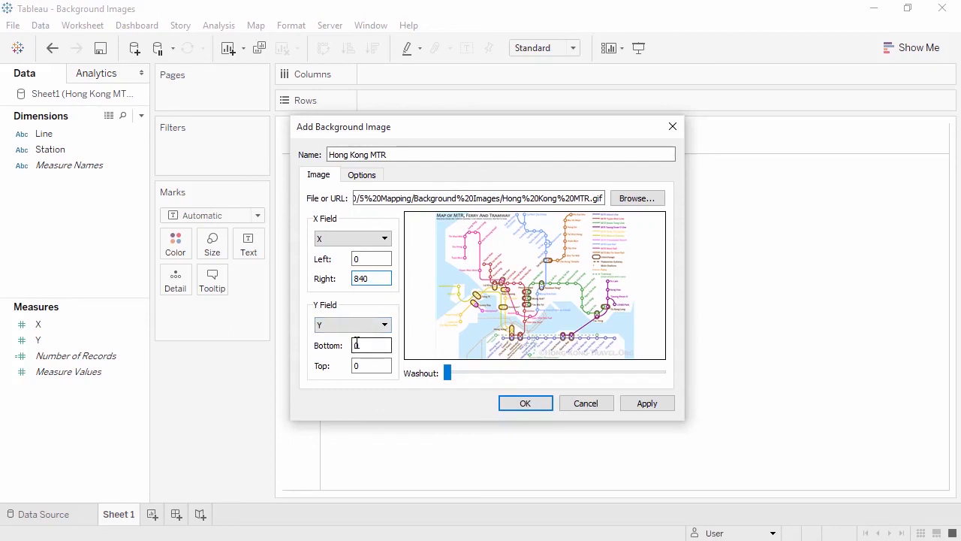
pyautogui.doubleClick(358, 366)
pyautogui.write('623')
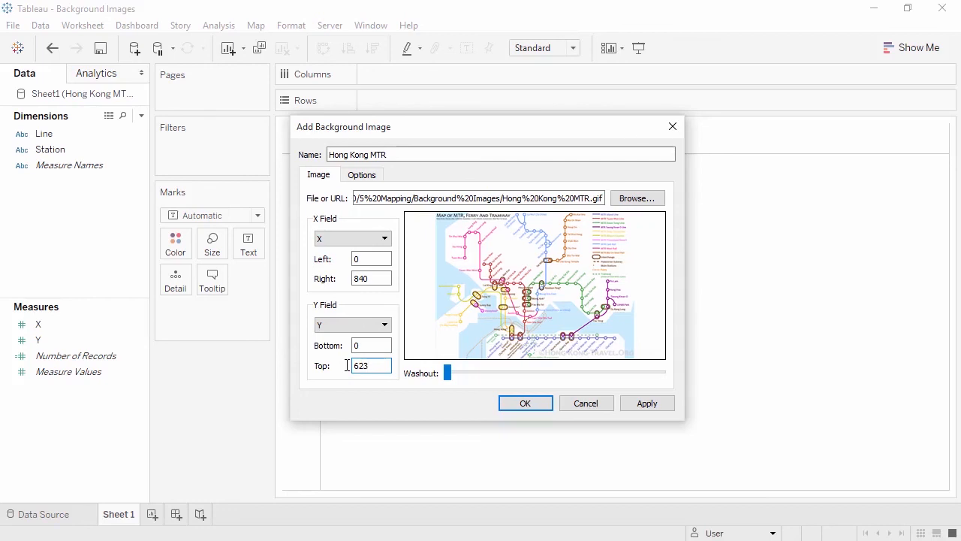
# - Set the image to lock its aspect ratio and always show entirely, and apply the background image settings
pyautogui.click(362, 178)
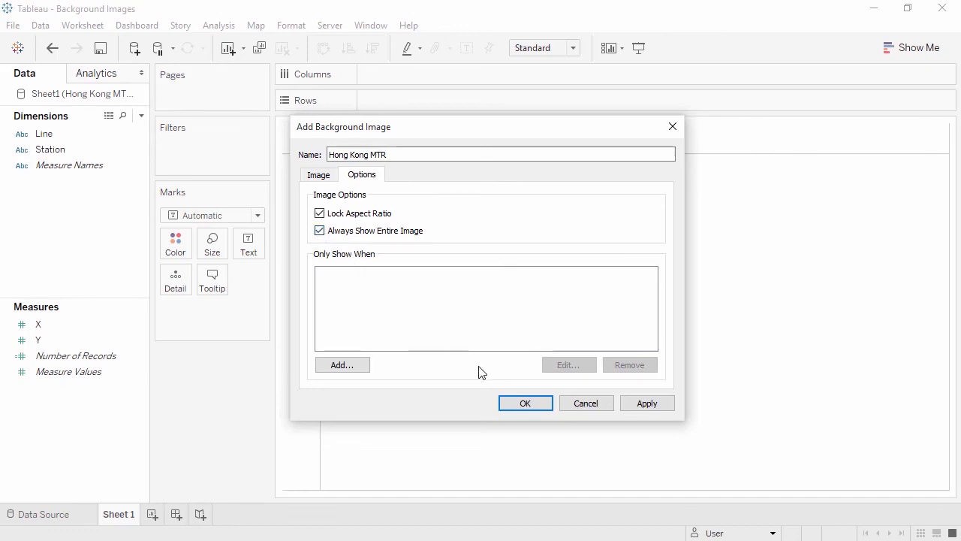
pyautogui.click(521, 404)
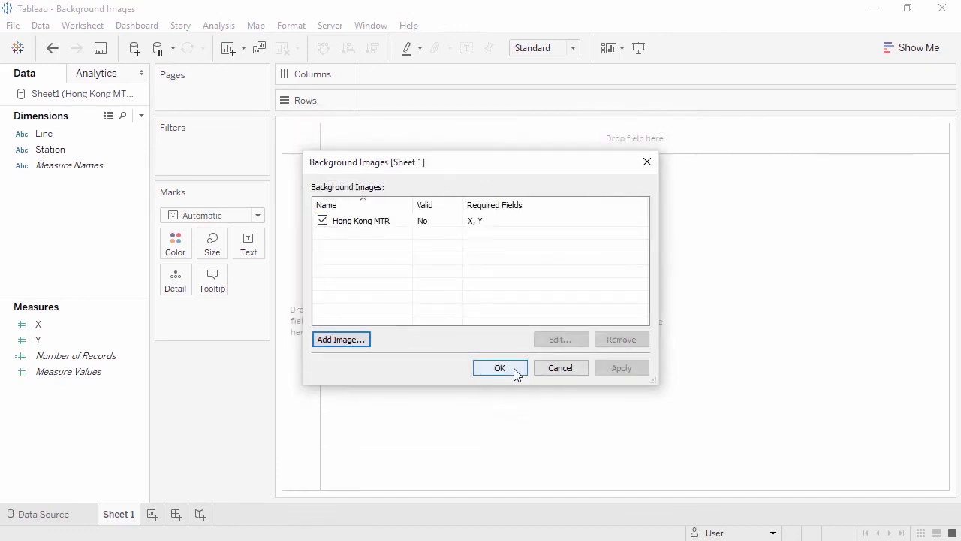
pyautogui.click(500, 368)
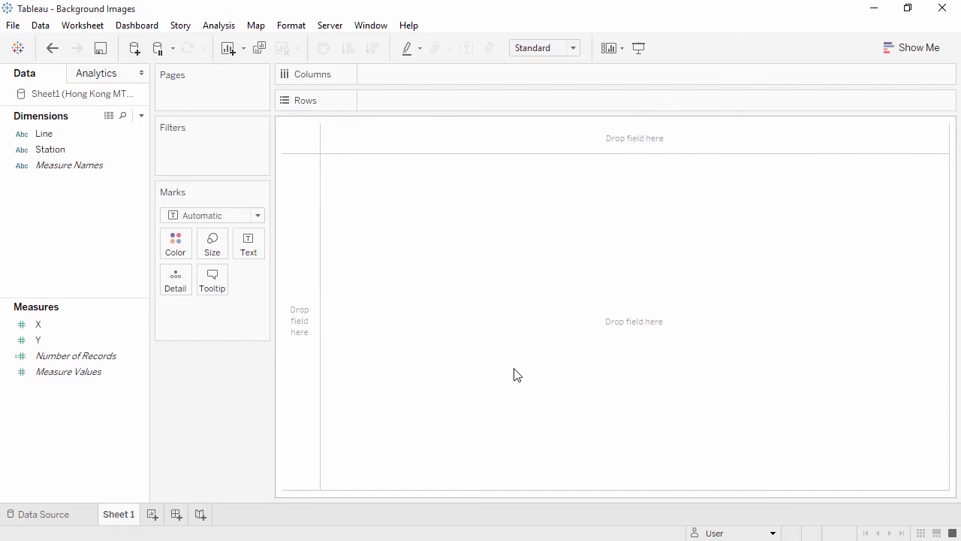
# - Plot the station coordinates over the image with X on Columns and Y on Rows
pyautogui.moveTo(111, 324); pyautogui.dragTo(376, 70)
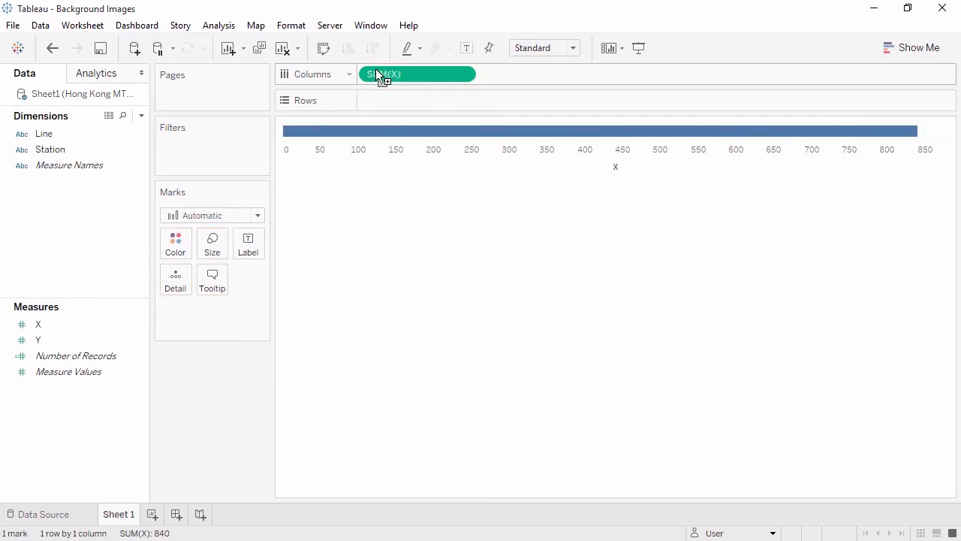
pyautogui.click(75, 339)
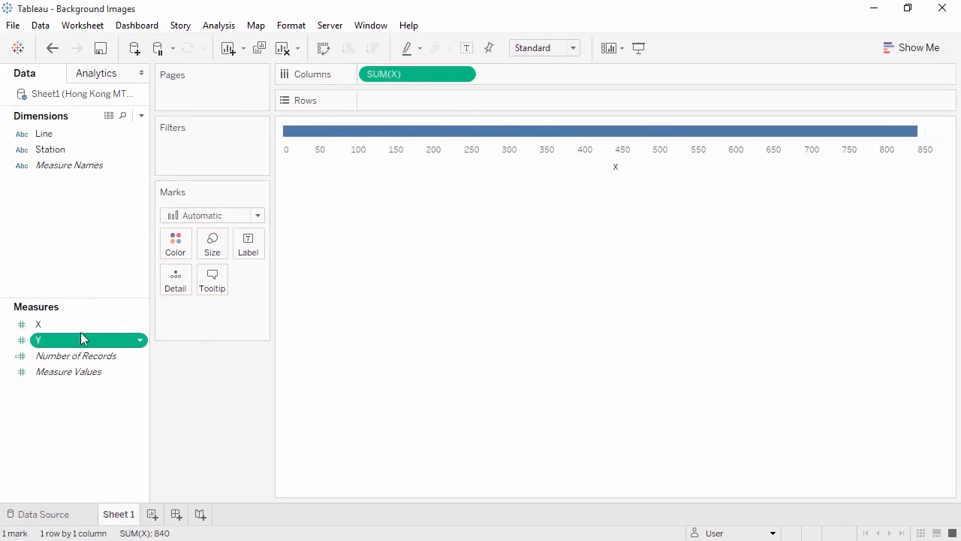
pyautogui.moveTo(81, 339); pyautogui.dragTo(397, 102)
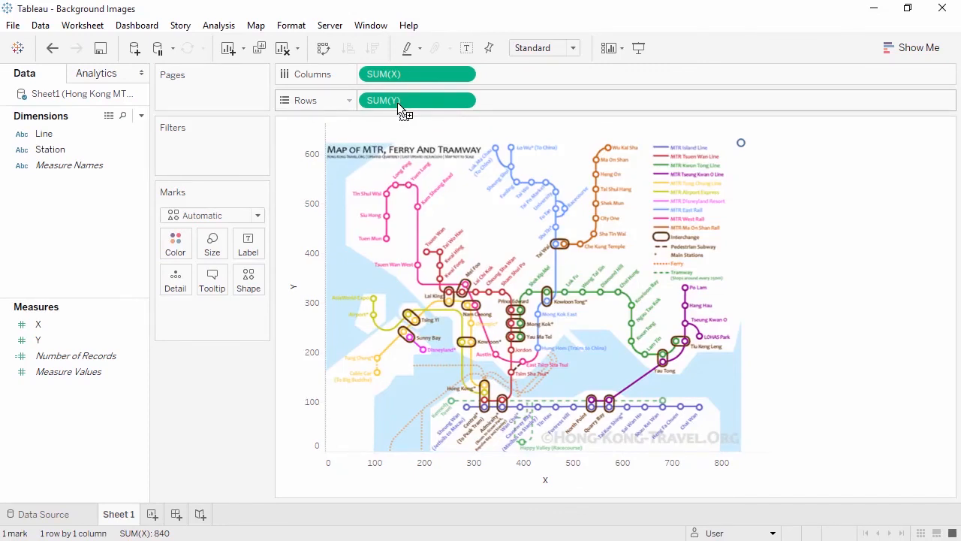
# - Annotate the point at Sheung Wan station on the Island Line with its X and Y values in size 12 text
pyautogui.rightClick(467, 410)
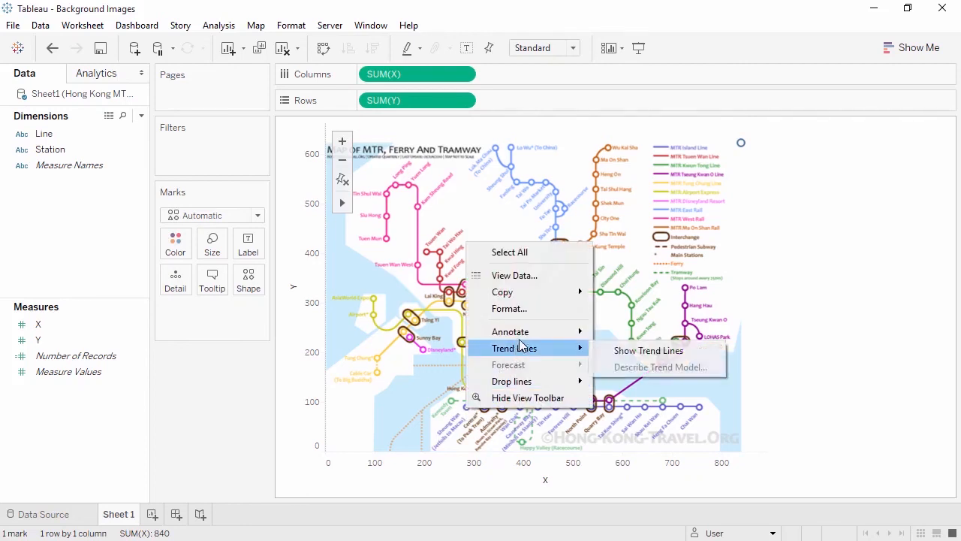
pyautogui.moveTo(525, 335)
pyautogui.click(614, 352)
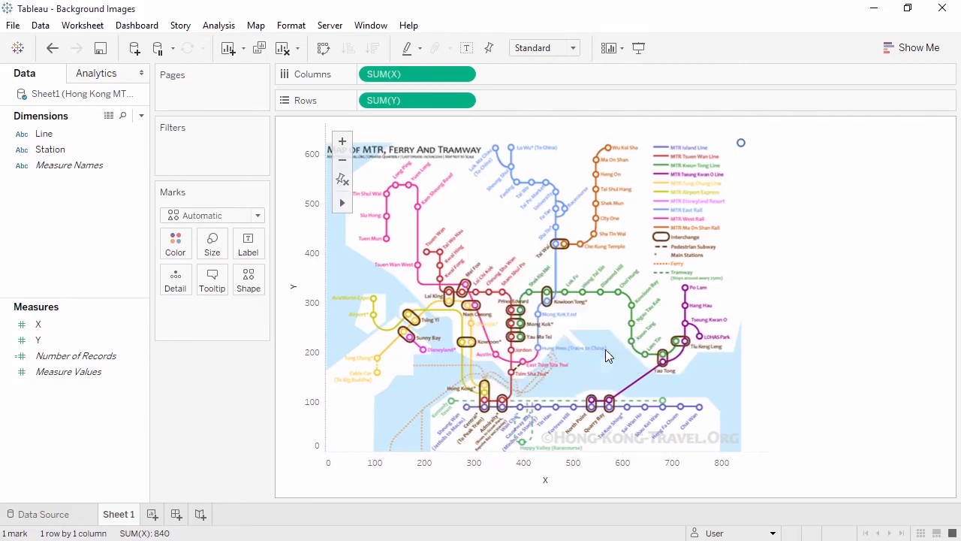
pyautogui.moveTo(546, 236); pyautogui.dragTo(440, 206)
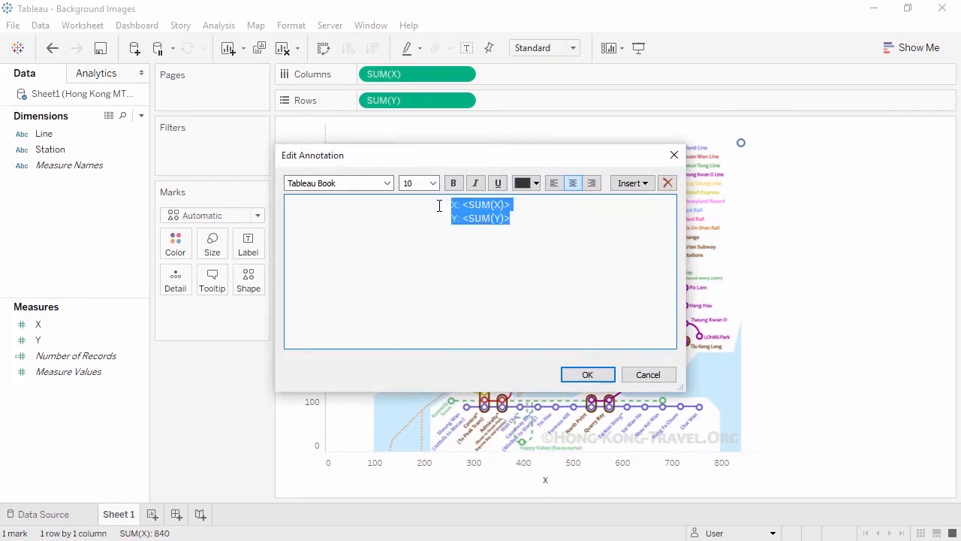
pyautogui.click(433, 183)
pyautogui.click(425, 250)
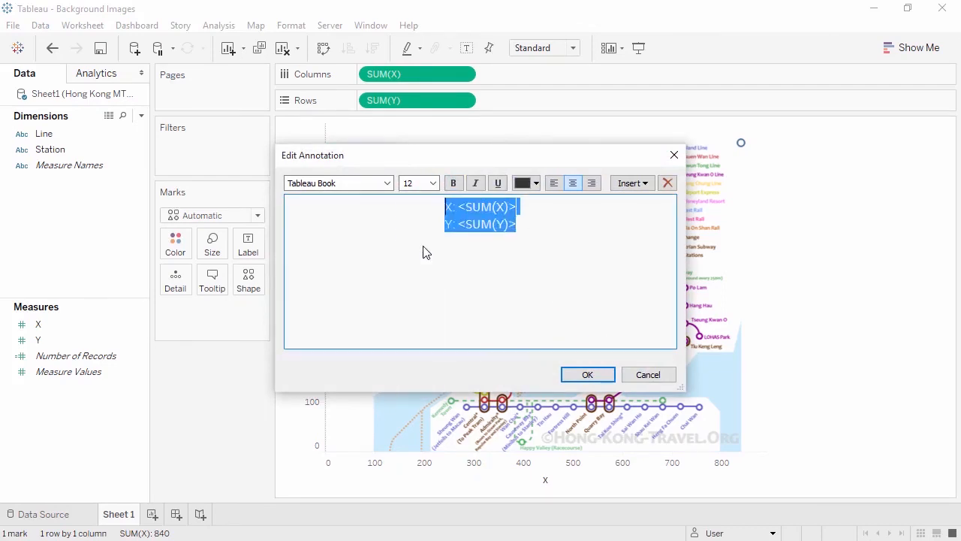
pyautogui.click(569, 373)
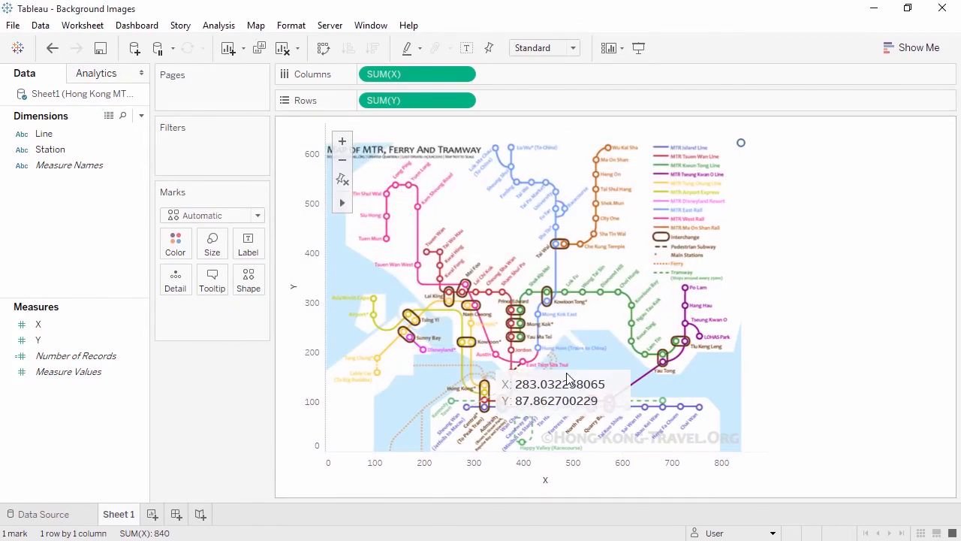
# - Move the annotation's anchor point to Central and on to Admiralty to read each station's X and Y coordinates
pyautogui.click(596, 396)
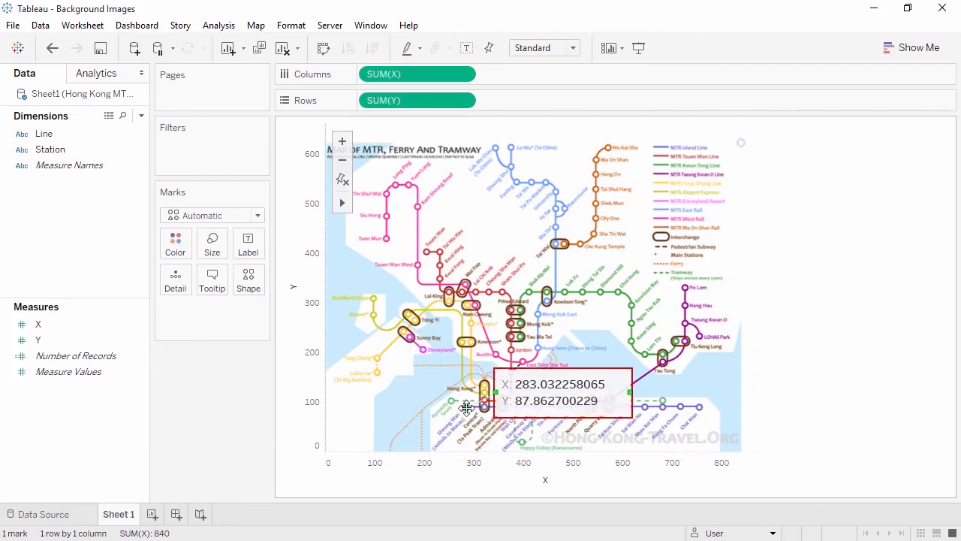
pyautogui.moveTo(485, 406); pyautogui.dragTo(592, 398)
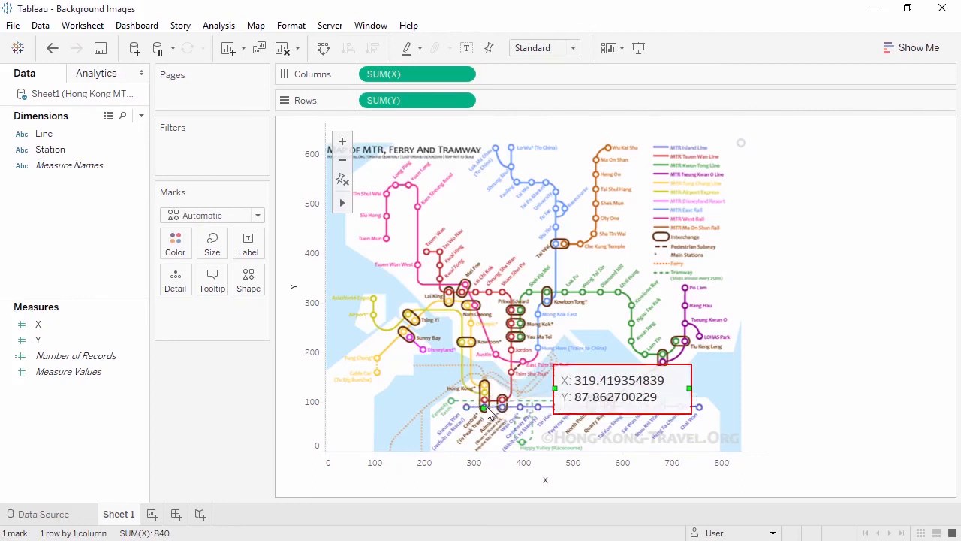
pyautogui.moveTo(487, 406); pyautogui.dragTo(502, 406)
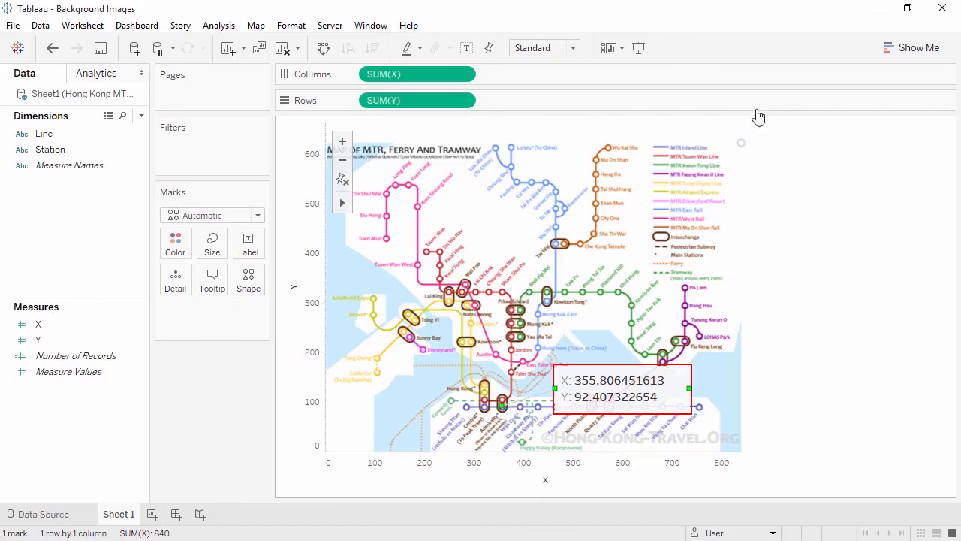
# - Switch to Excel and copy the X and Y station coordinates from Hong Kong MTR Coordinate Data.xlsx, starting at C2
pyautogui.click(872, 11)
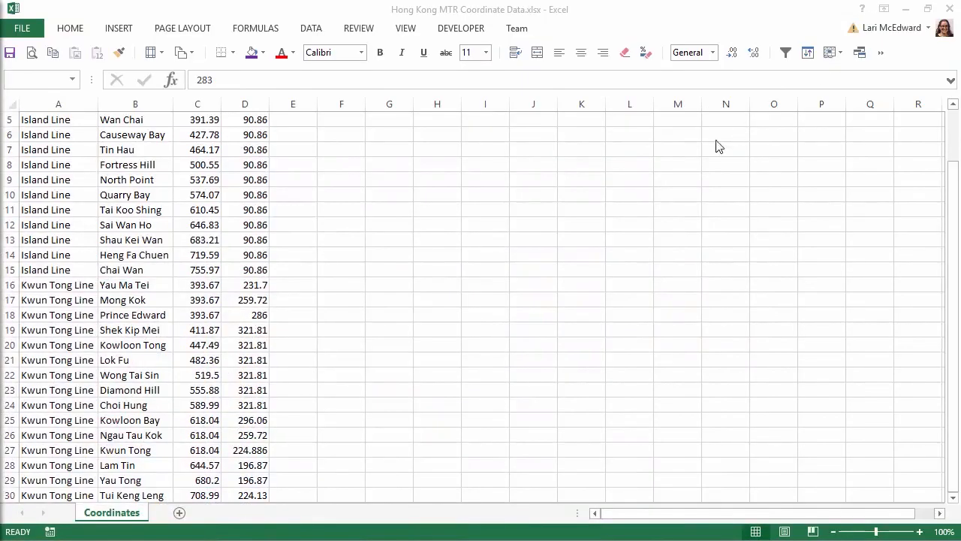
pyautogui.hotkey('ctrl', 'c')
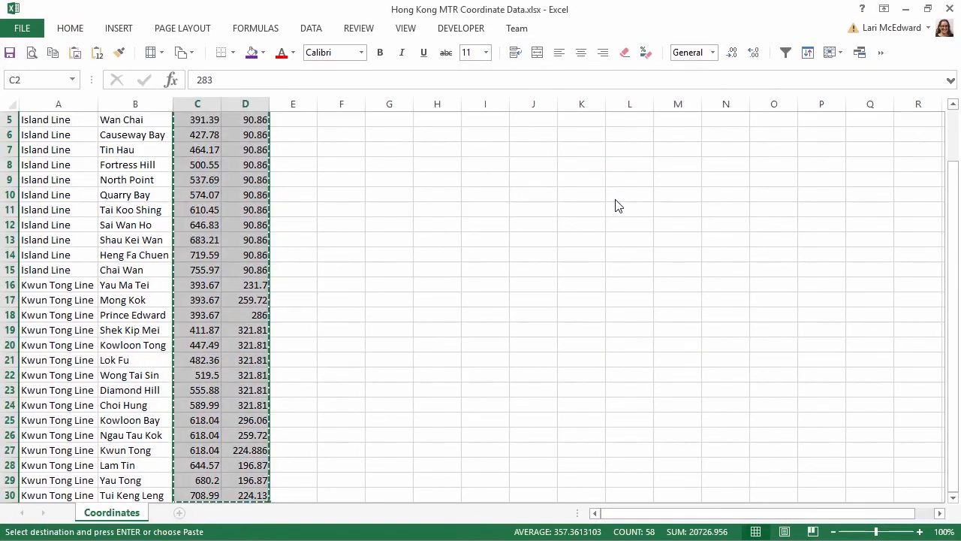
pyautogui.click(903, 13)
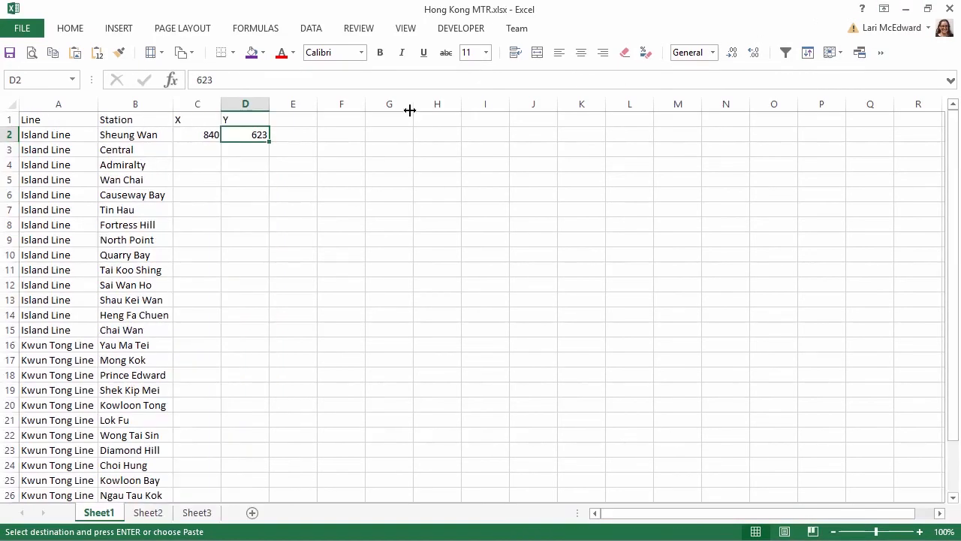
# - Paste the coordinates at cell C2 of Sheet1 in Hong Kong MTR.xlsx, save the workbook and return to Tableau
pyautogui.click(187, 136)
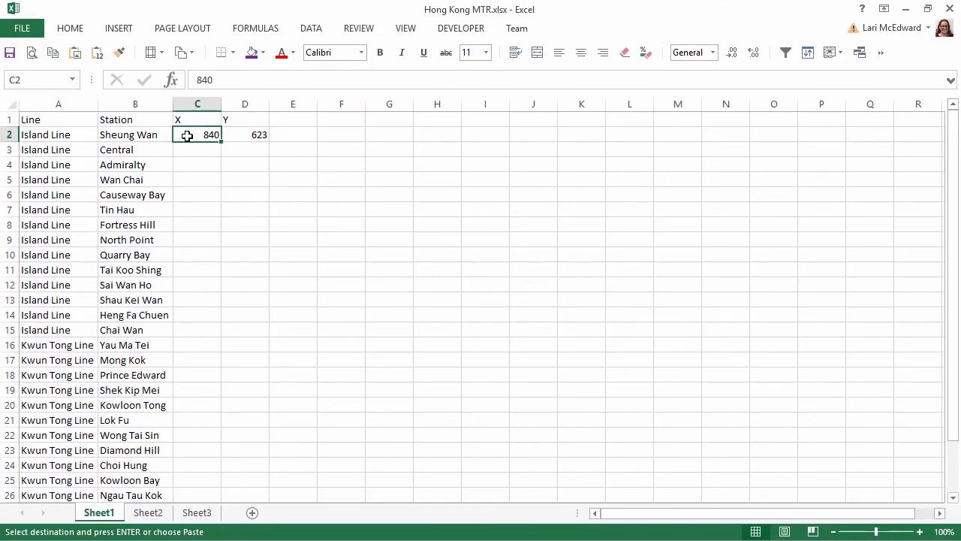
pyautogui.hotkey('ctrl', 'v')
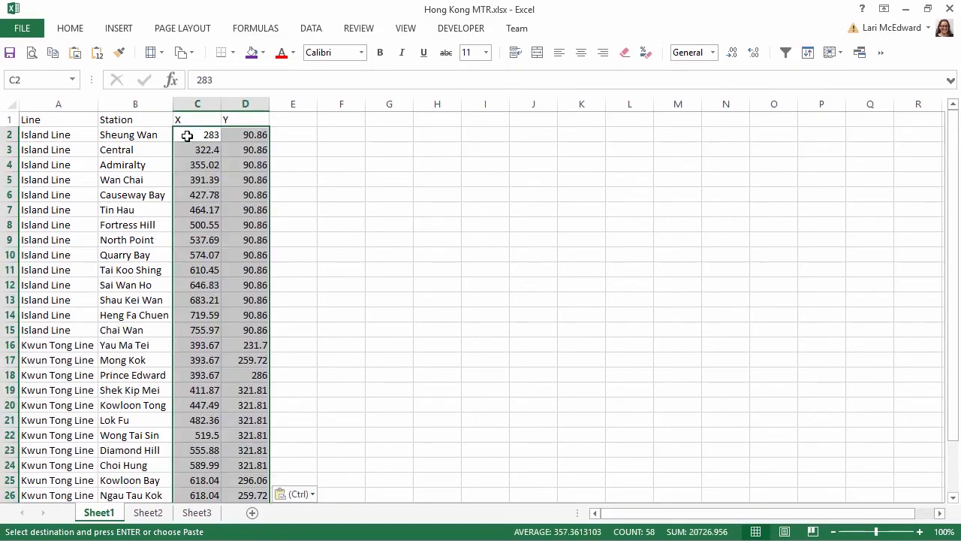
pyautogui.click(11, 53)
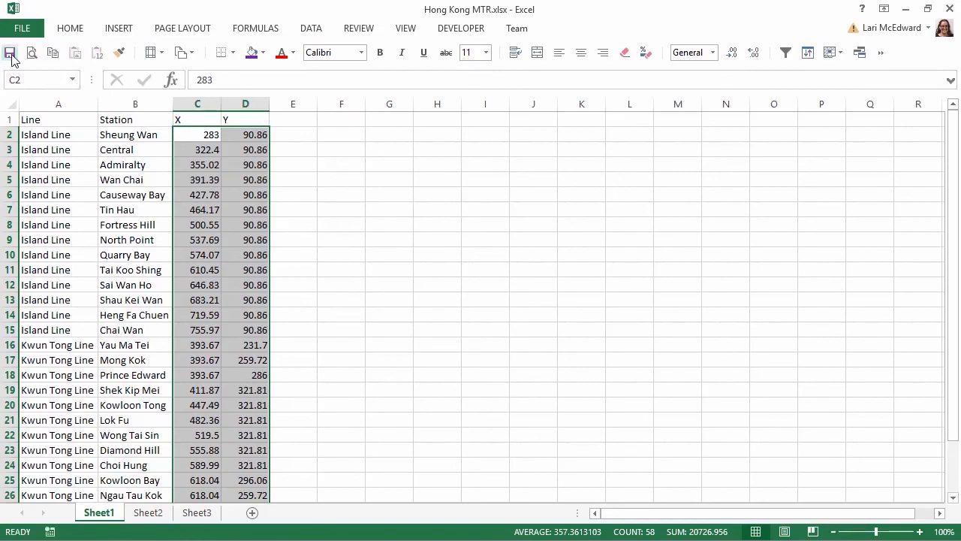
pyautogui.click(906, 9)
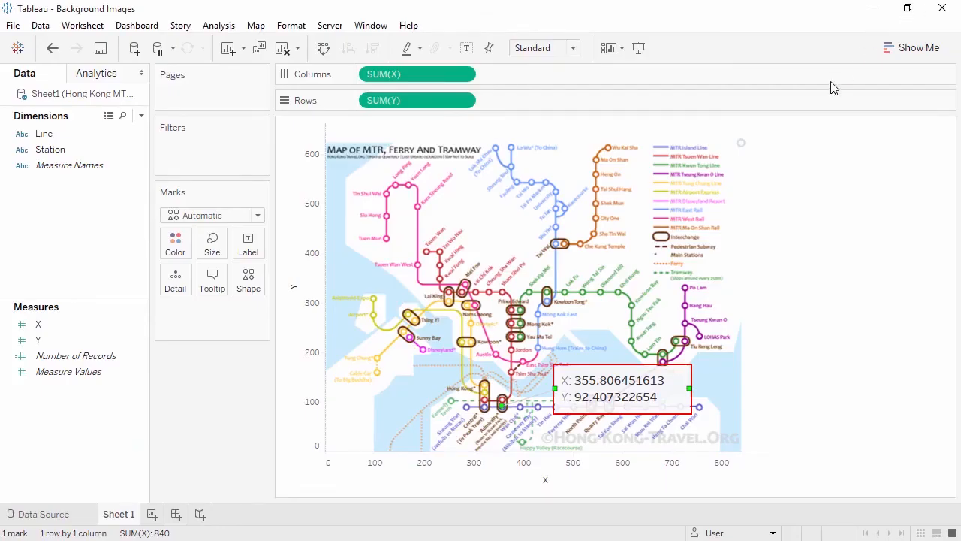
# - Remove the coordinate annotation from the view and refresh the Sheet1 (Hong Kong MTR) data source
pyautogui.rightClick(655, 393)
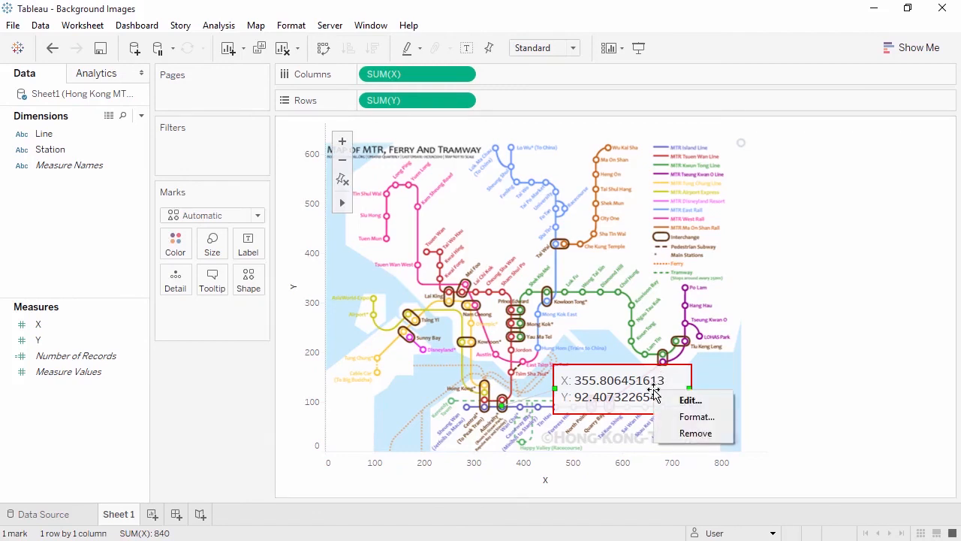
pyautogui.click(695, 433)
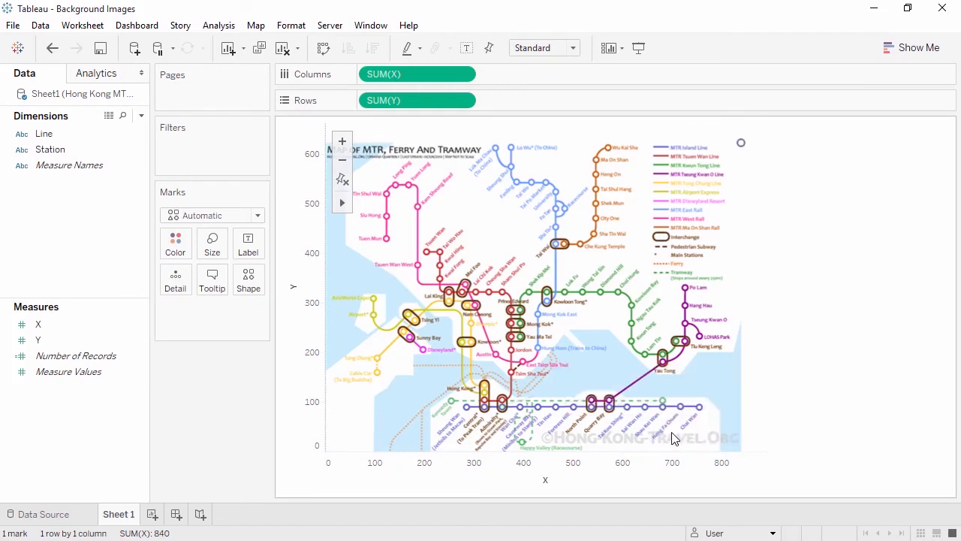
pyautogui.rightClick(103, 100)
pyautogui.click(154, 126)
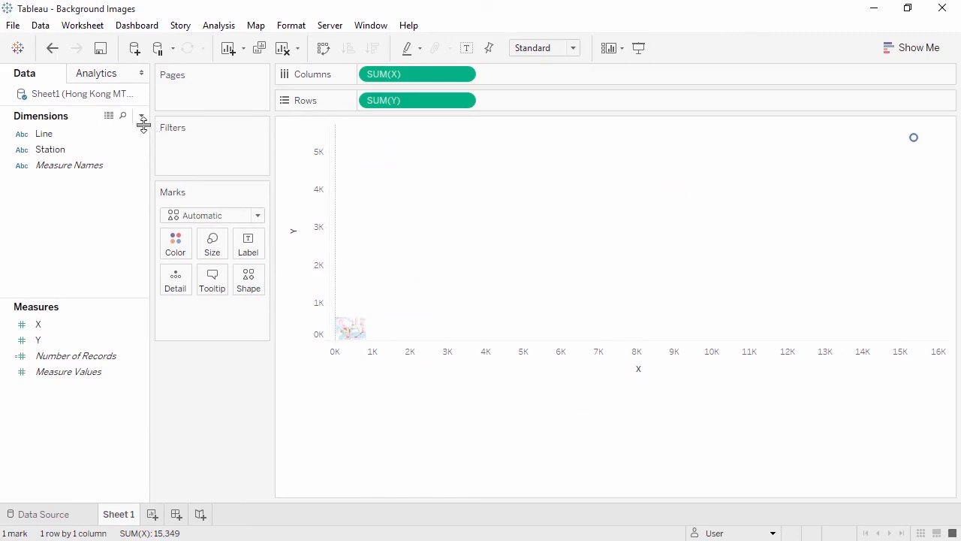
# - Break the marks out by Station as detail and color them by Line
pyautogui.moveTo(92, 150); pyautogui.dragTo(181, 280)
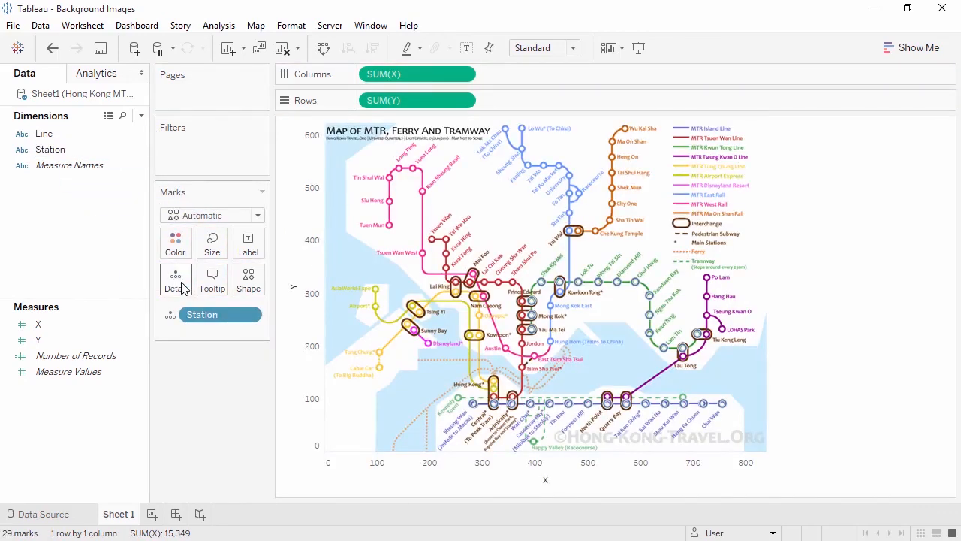
pyautogui.click(66, 133)
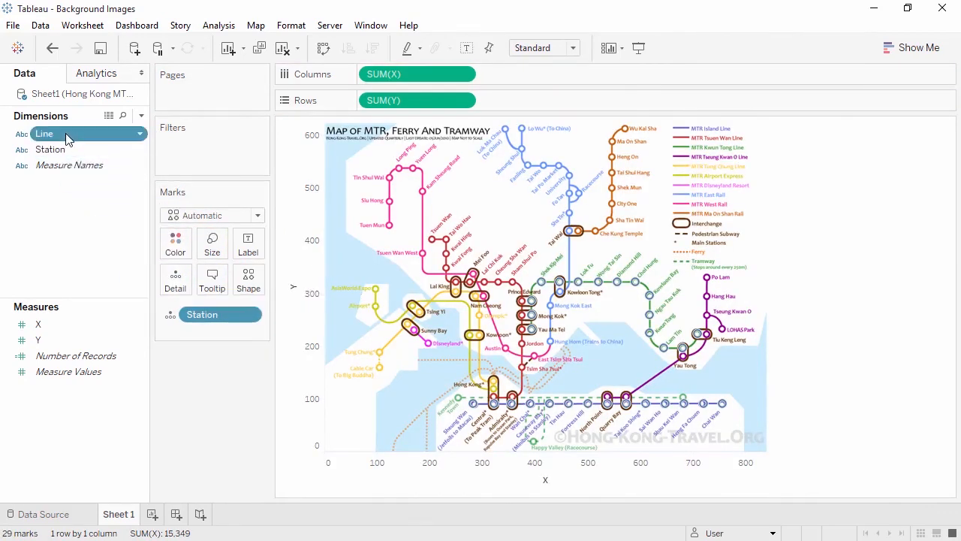
pyautogui.moveTo(66, 133); pyautogui.dragTo(172, 253)
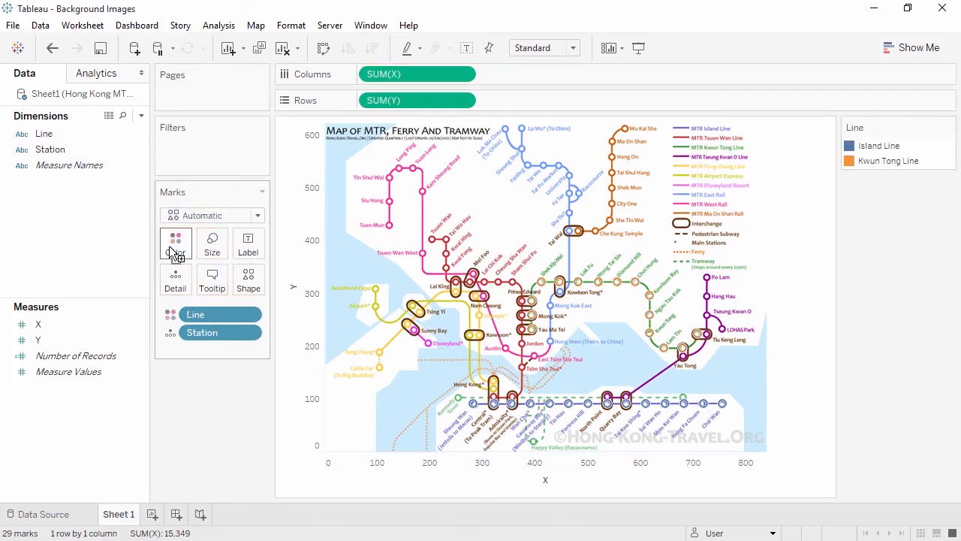
# - Assign purple to Island Line and green to Kwun Tong Line in the Line colors
pyautogui.click(175, 248)
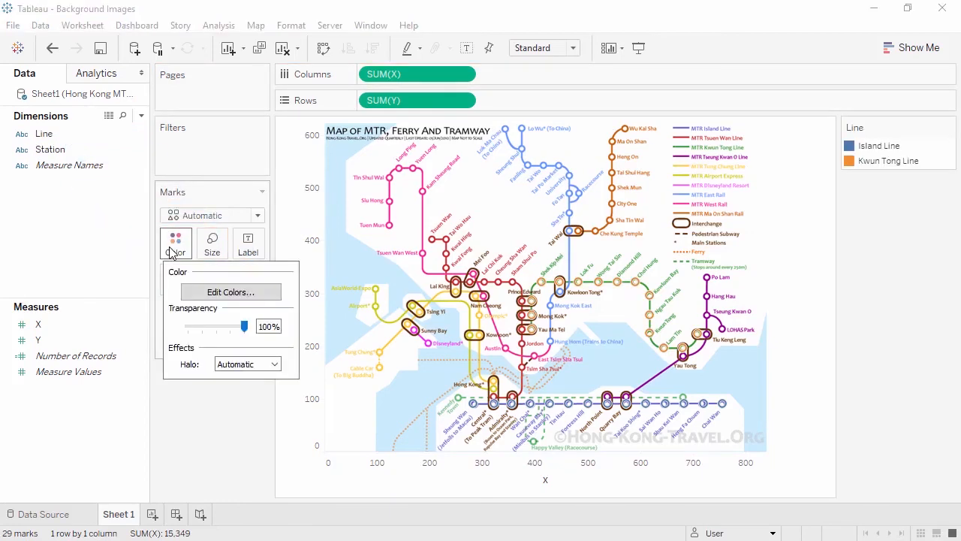
pyautogui.click(217, 294)
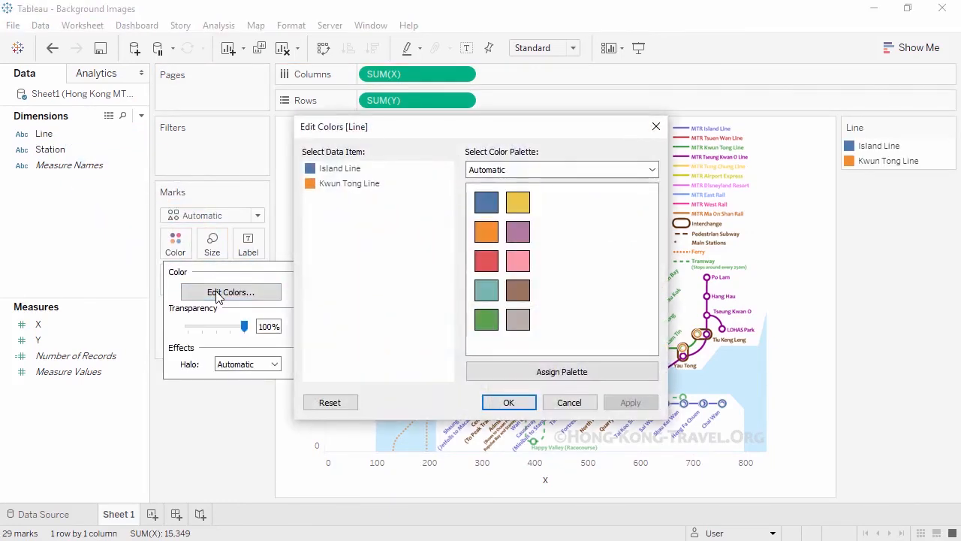
pyautogui.click(342, 170)
pyautogui.click(515, 233)
pyautogui.click(365, 187)
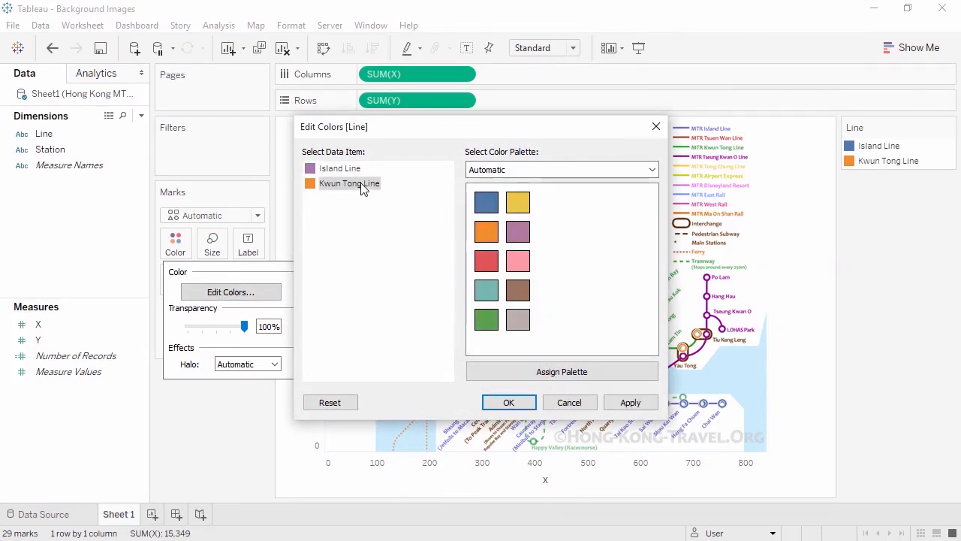
pyautogui.click(486, 322)
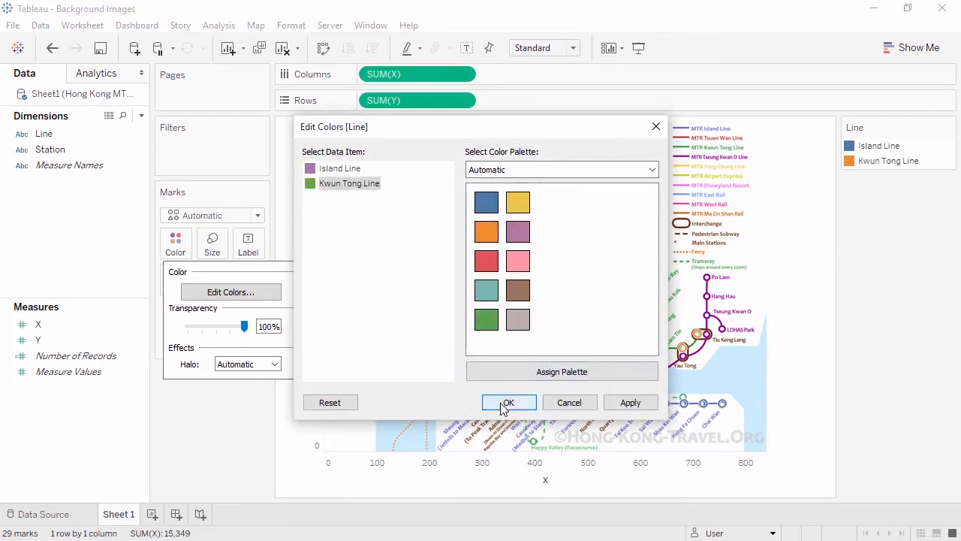
pyautogui.click(506, 402)
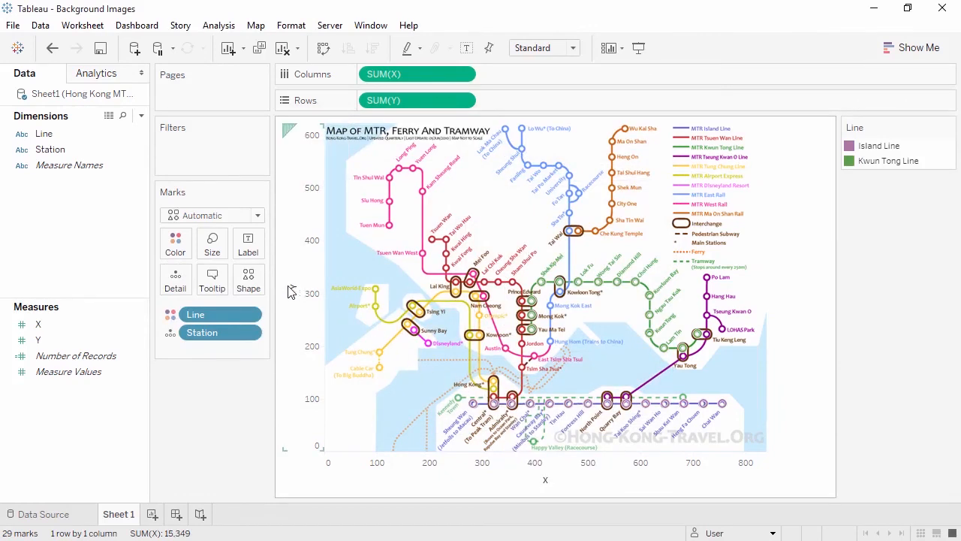
# - Change the mark shape to a filled circle and give the marks a black halo
pyautogui.click(250, 281)
pyautogui.click(245, 341)
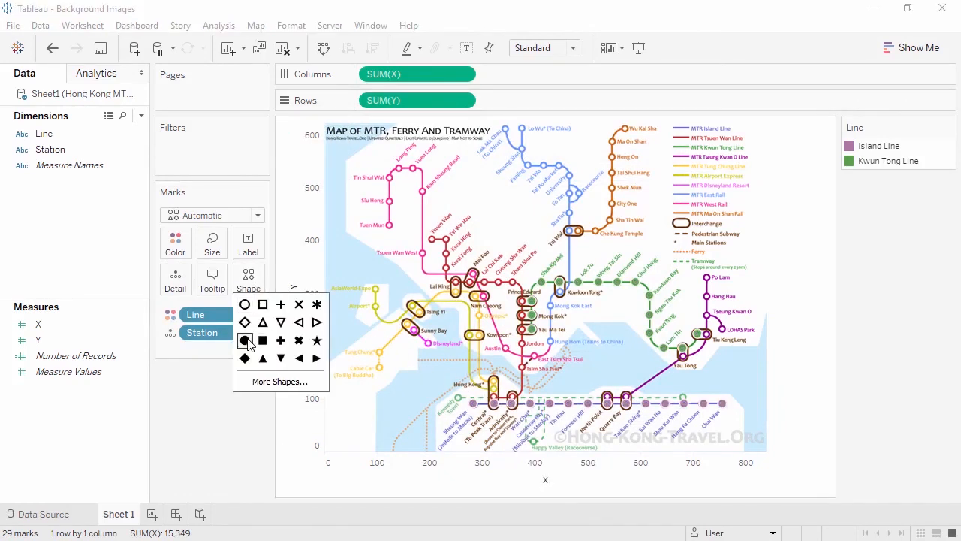
pyautogui.click(175, 248)
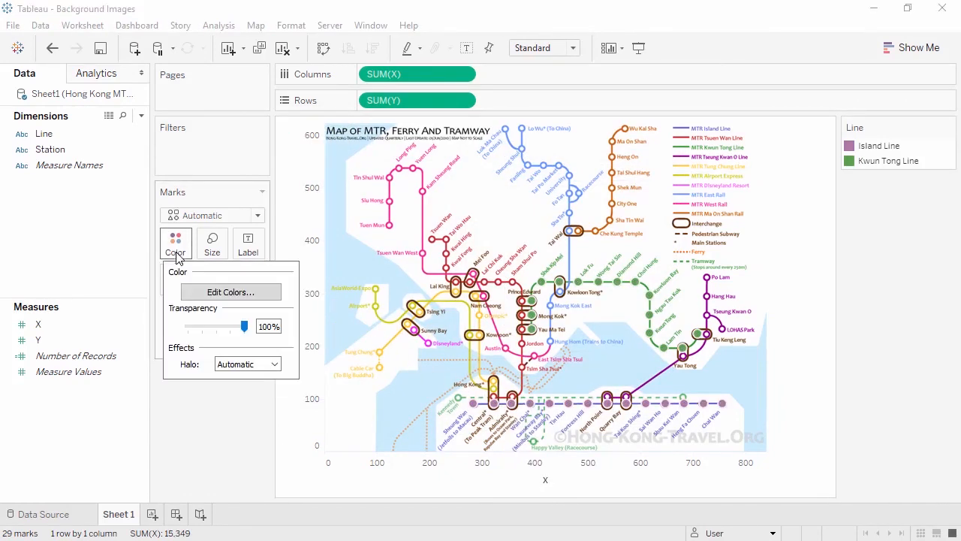
pyautogui.click(226, 364)
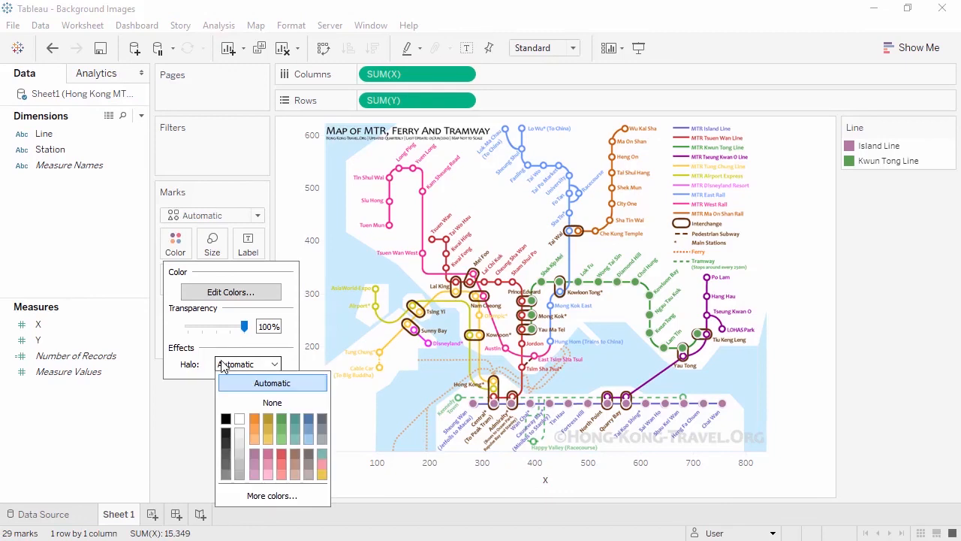
pyautogui.click(226, 419)
pyautogui.click(195, 425)
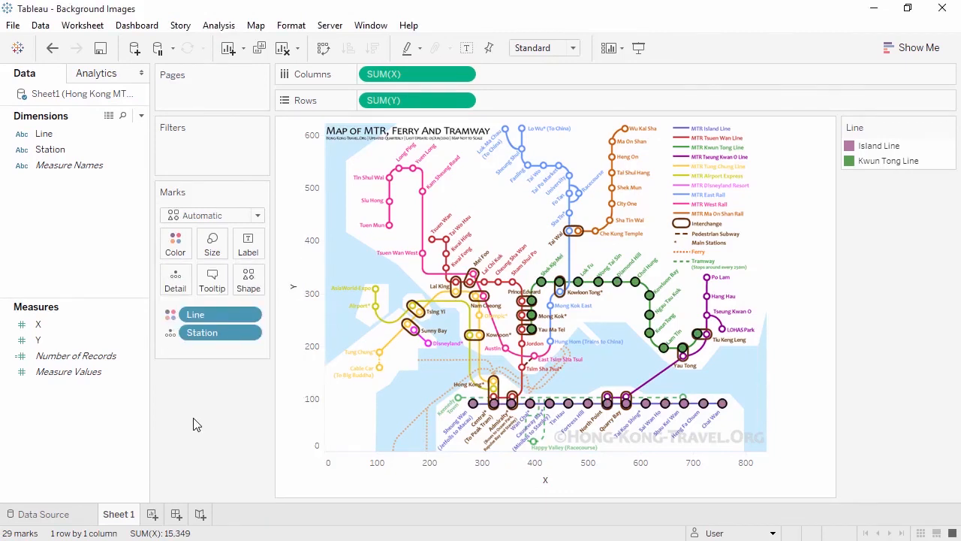
# - Hide the headers of both the Y and X axes
pyautogui.rightClick(317, 379)
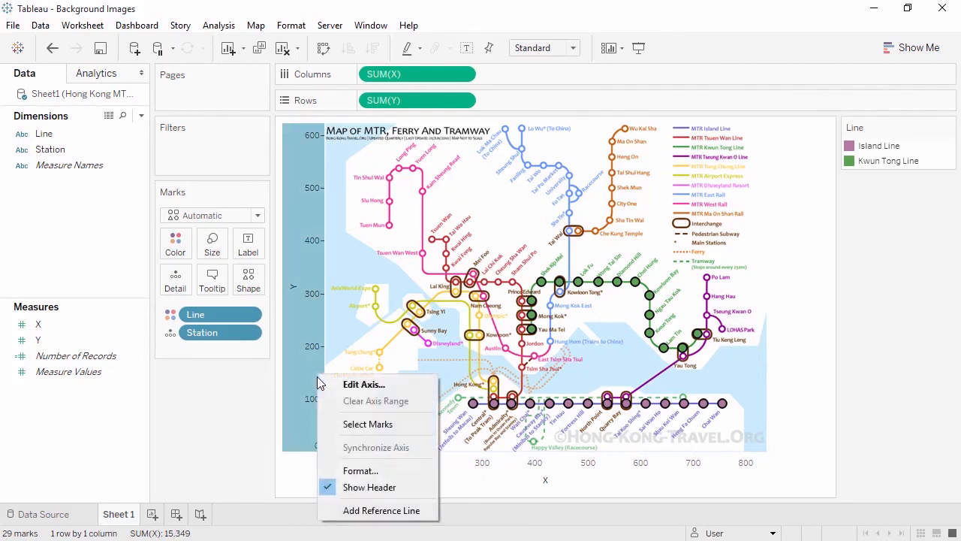
pyautogui.click(345, 486)
pyautogui.rightClick(373, 470)
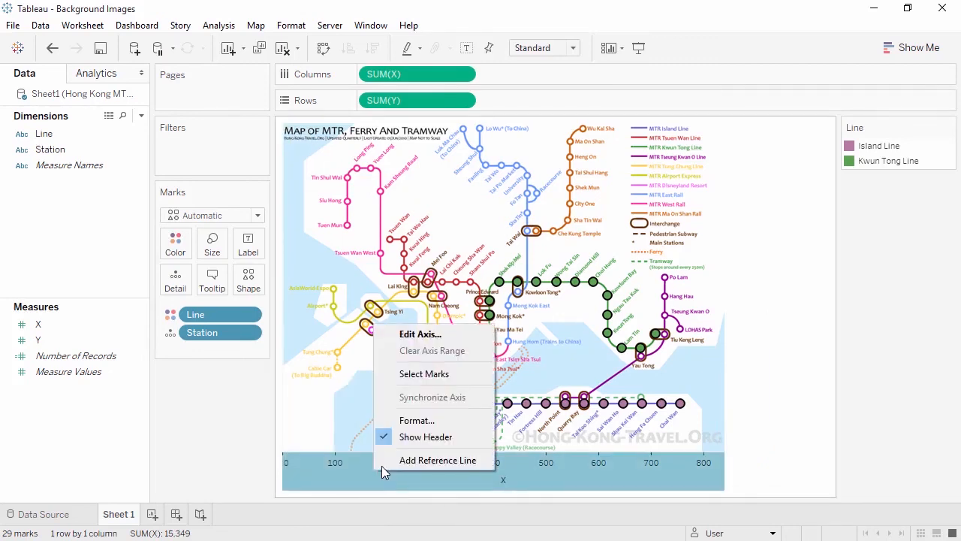
pyautogui.click(406, 443)
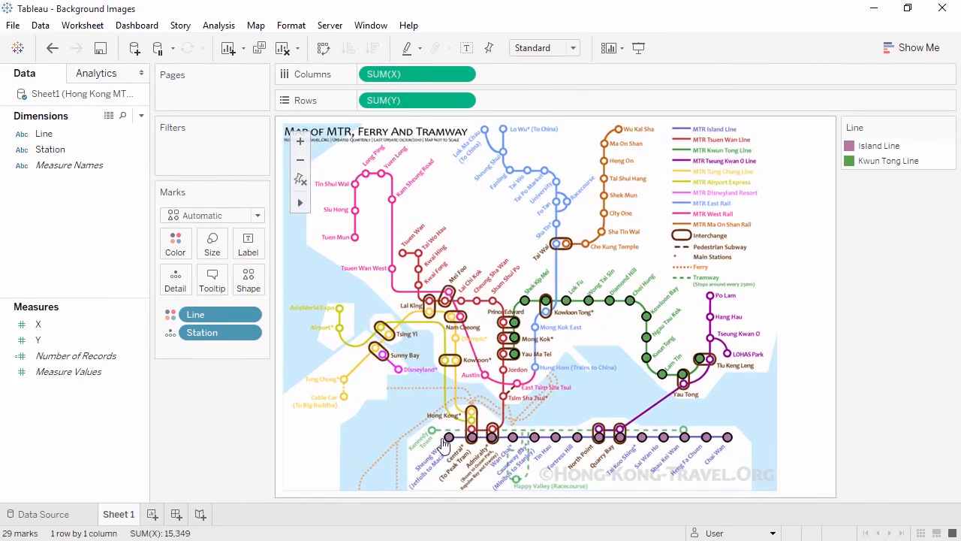
pyautogui.moveTo(449, 443)
pyautogui.moveTo(514, 360)
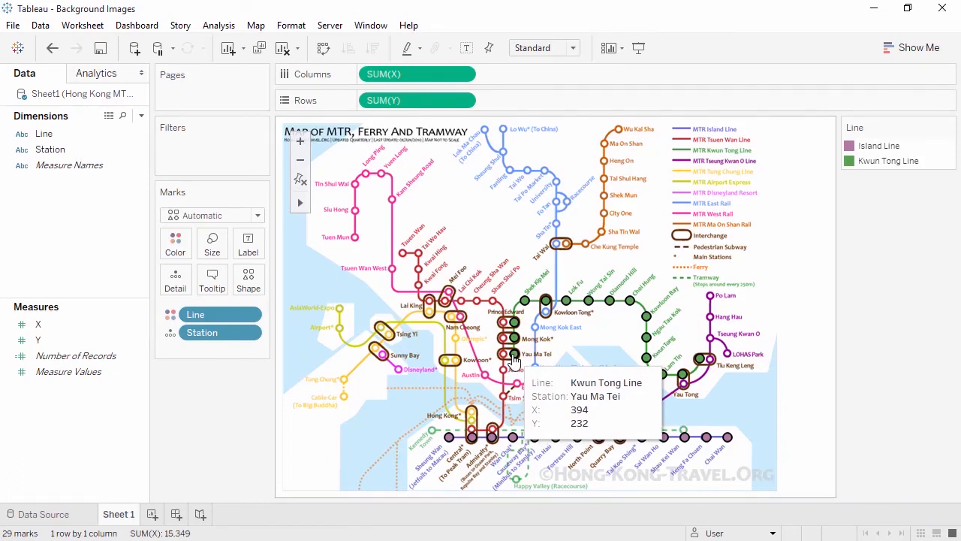